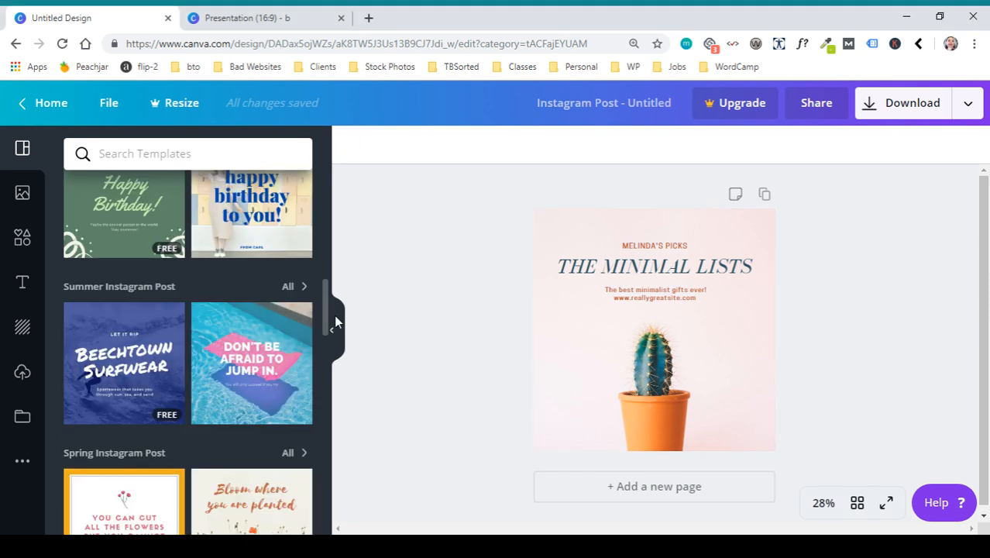
Browse the Instagram post templates and apply the yellow "Fresh and Organic" food template to the page
left_click_drag(335, 316, 335, 319)
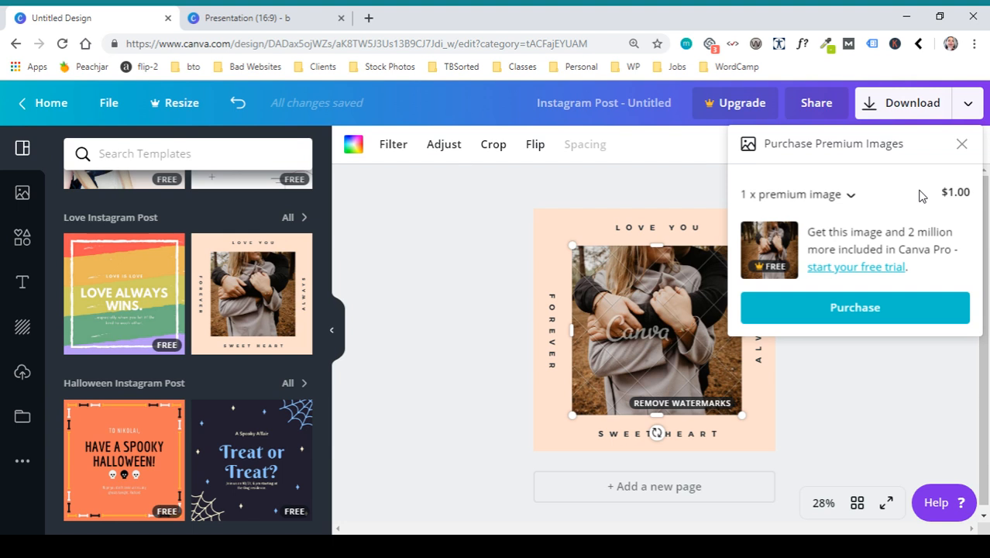
left_click(912, 103)
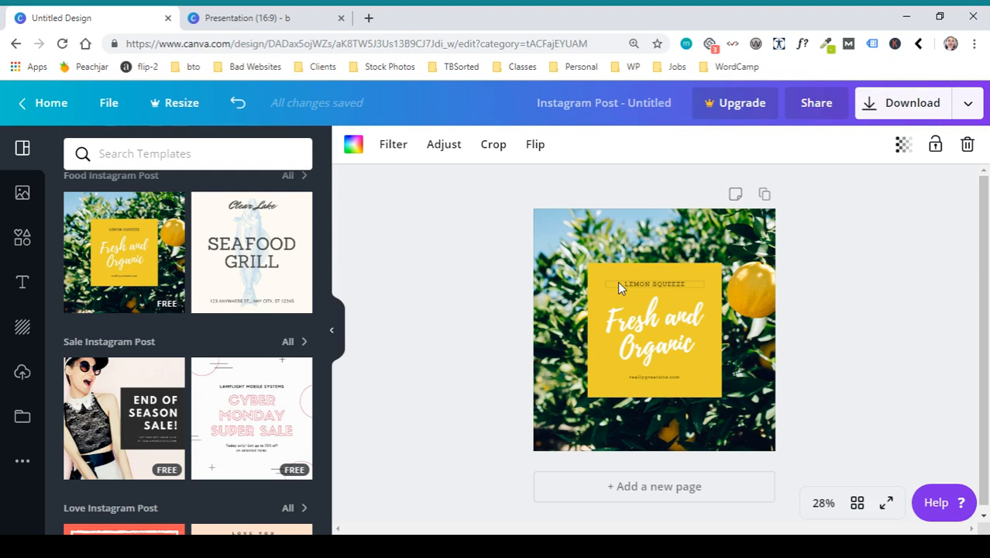
Replace the template's background with the free photo of a laptop on a marble surface
left_click(23, 192)
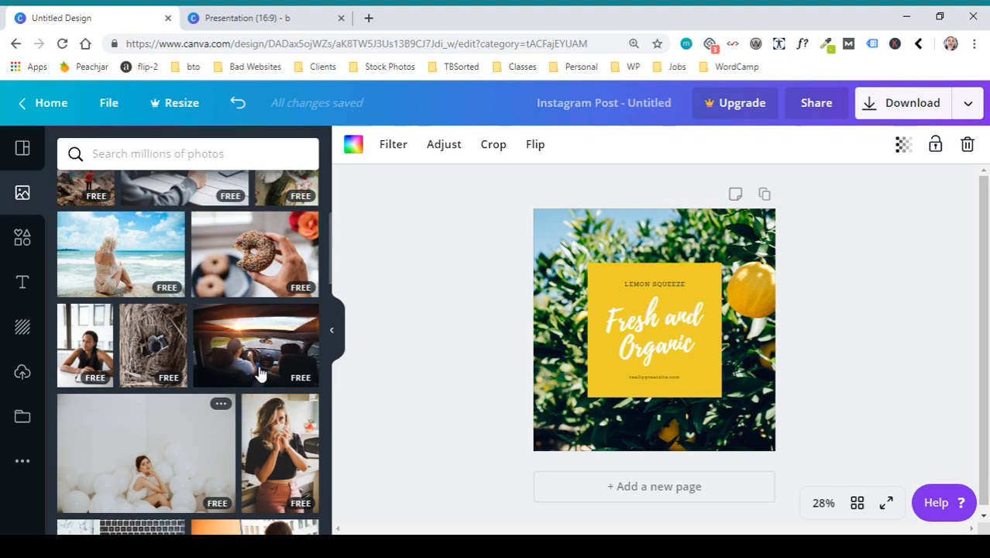
scroll(261, 374, "down", 2)
left_click(121, 414)
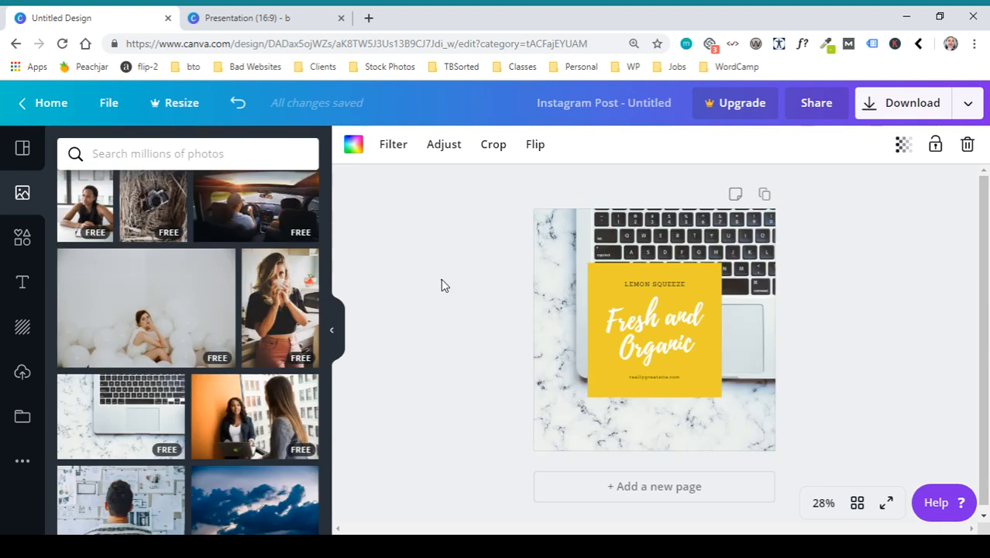
Upload the desk photo with confetti and a pink notebook and place it as the page background
left_click(130, 157)
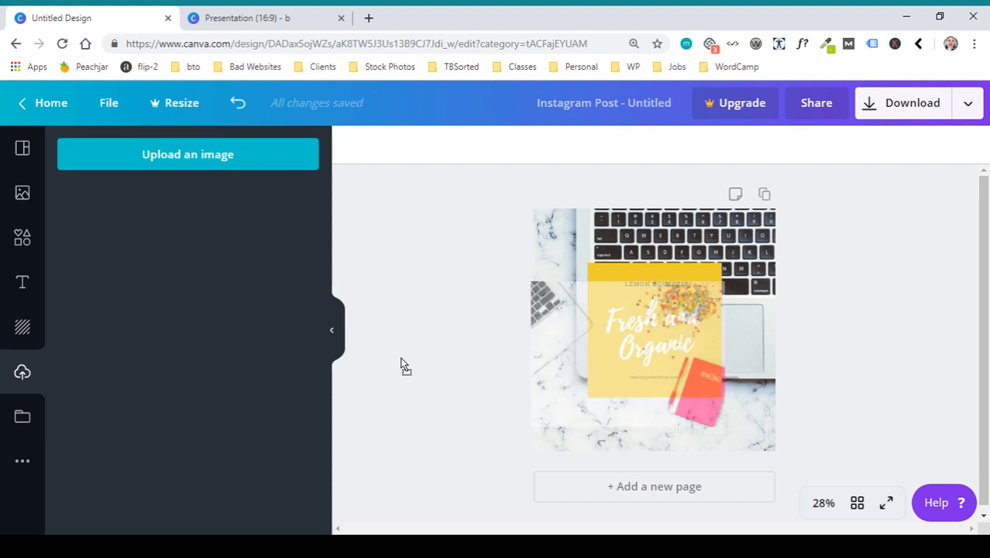
left_click_drag(400, 364, 814, 352)
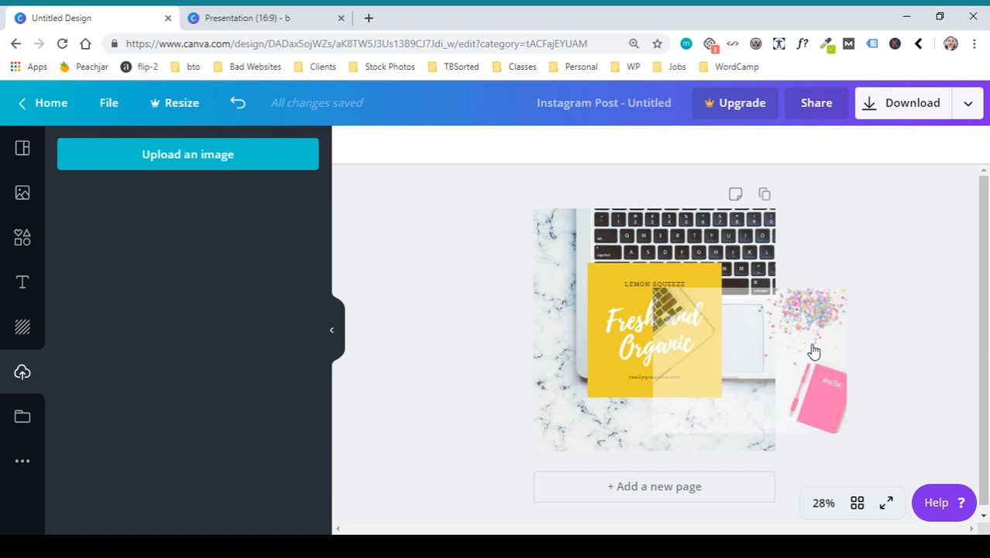
left_click_drag(813, 351, 610, 391)
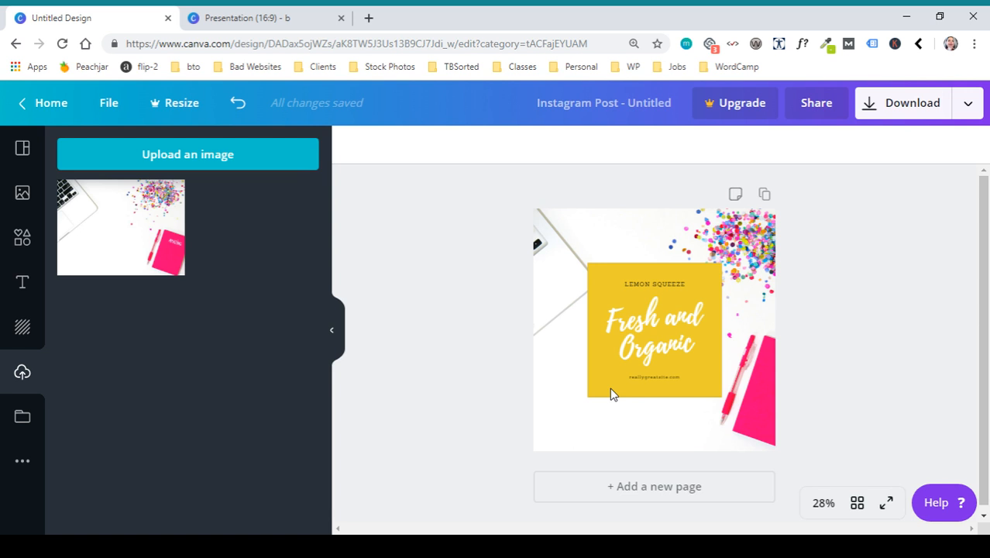
left_click(21, 193)
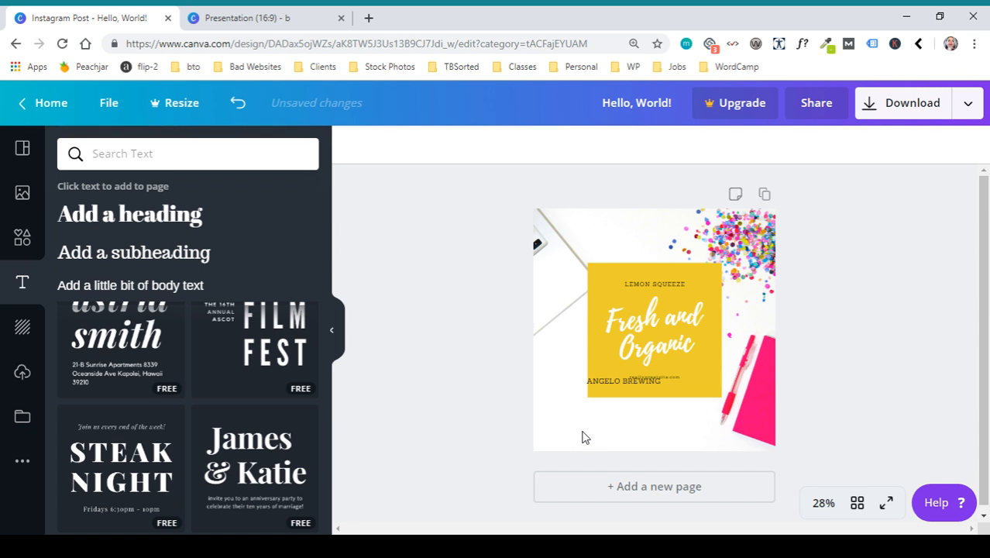
left_click(22, 326)
left_click(23, 375)
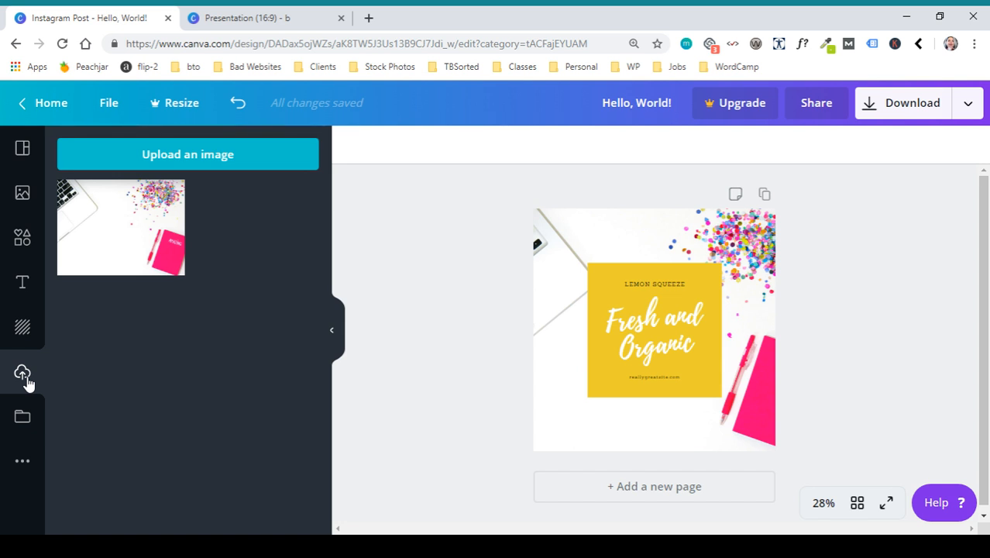
Enlarge the yellow square and centre it behind the template text
left_click(590, 259)
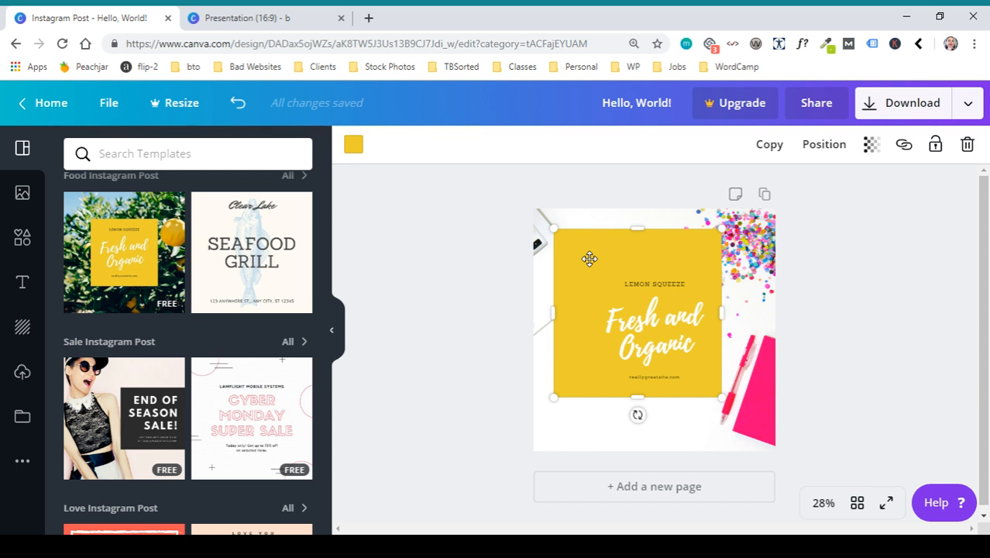
left_click_drag(590, 259, 606, 266)
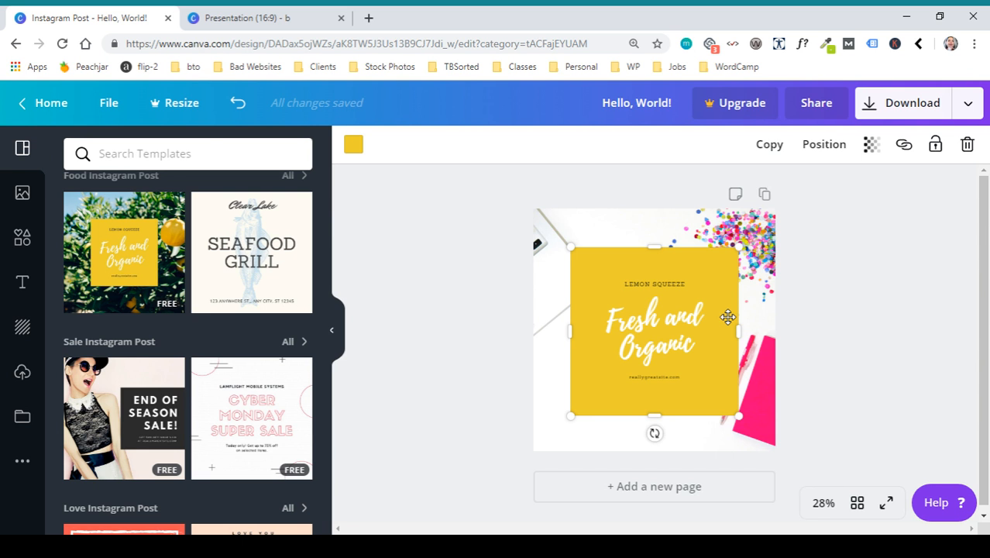
Change the square's fill to a custom dark blue using a hex colour code
left_click(353, 144)
left_click(80, 207)
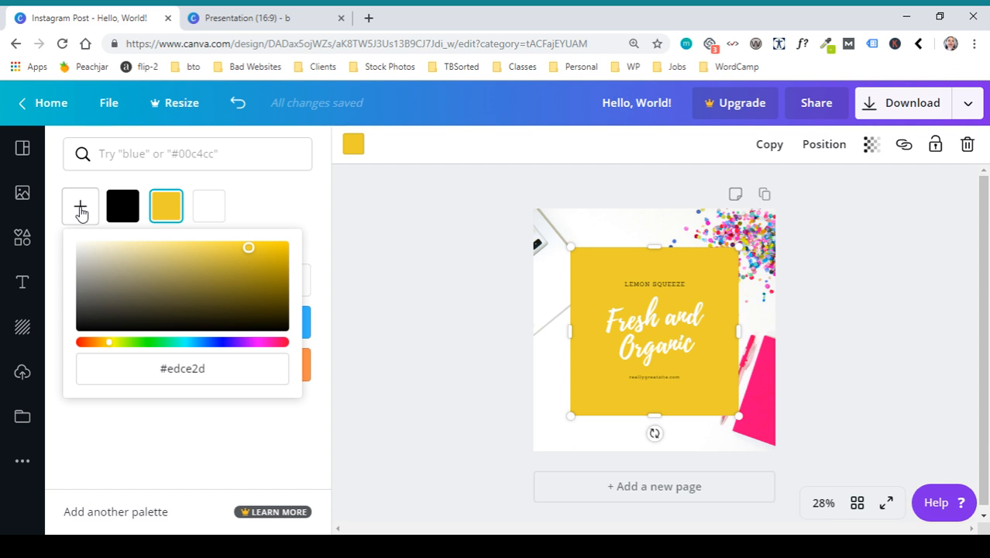
left_click(80, 210)
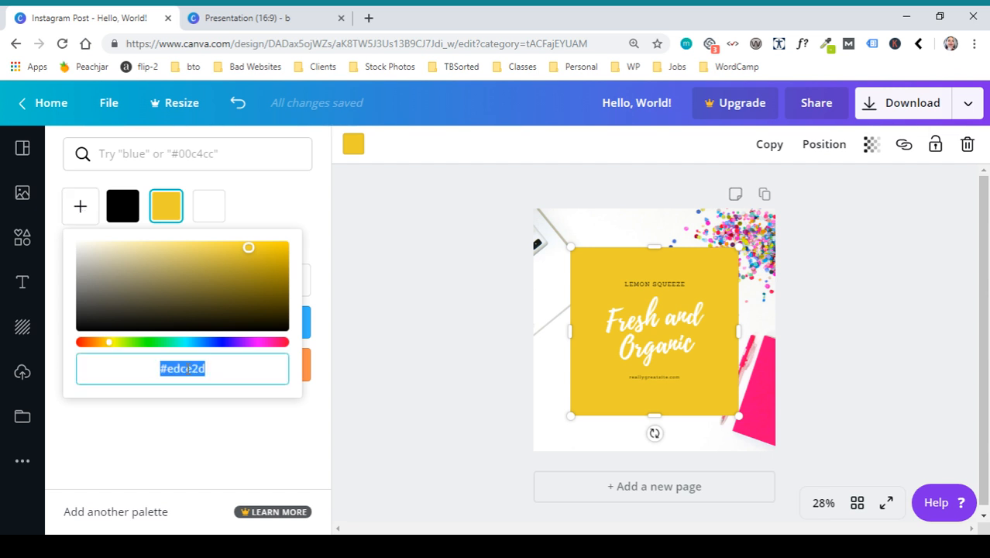
type("#0")
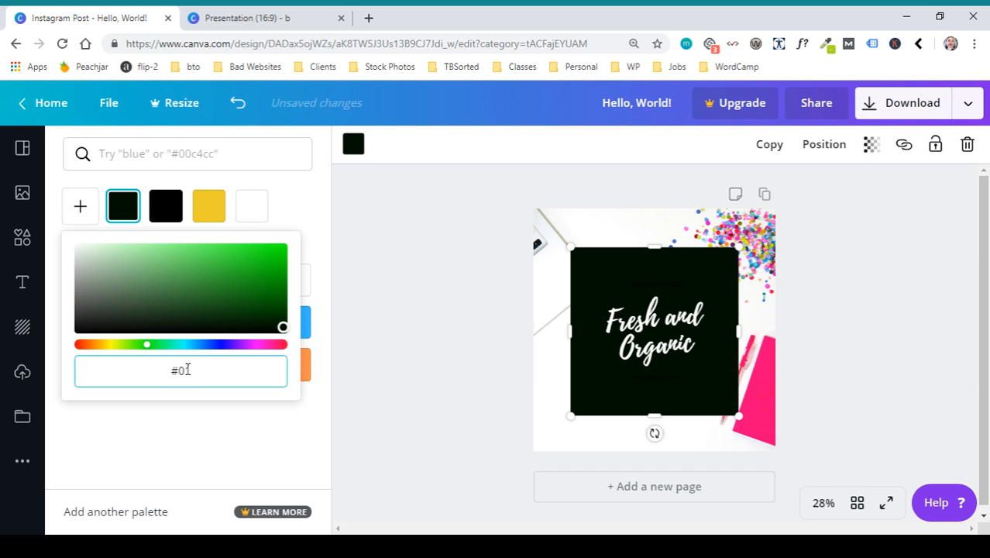
type("1b49a")
key("Return")
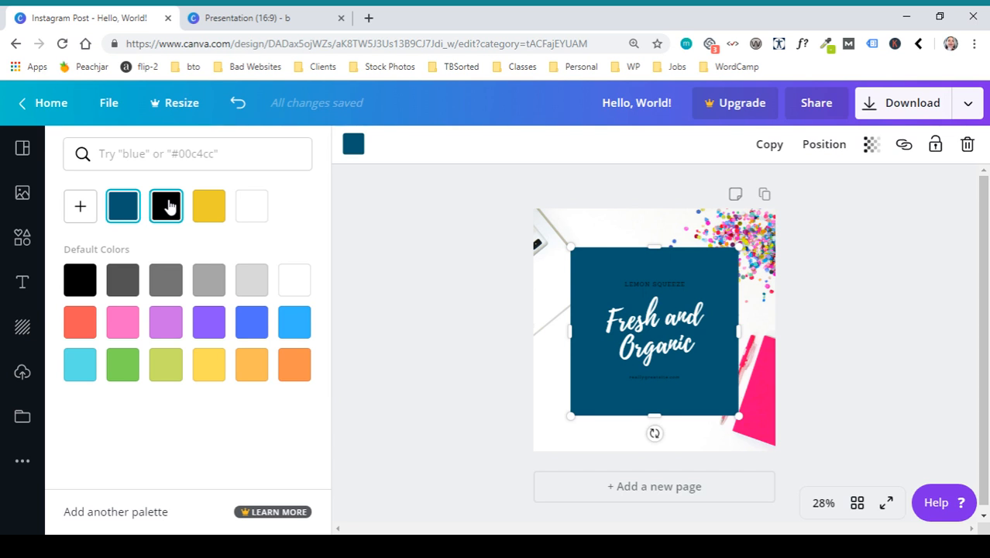
Recolour the square to a custom magenta and set its transparency to 86
left_click(168, 153)
type("#af207")
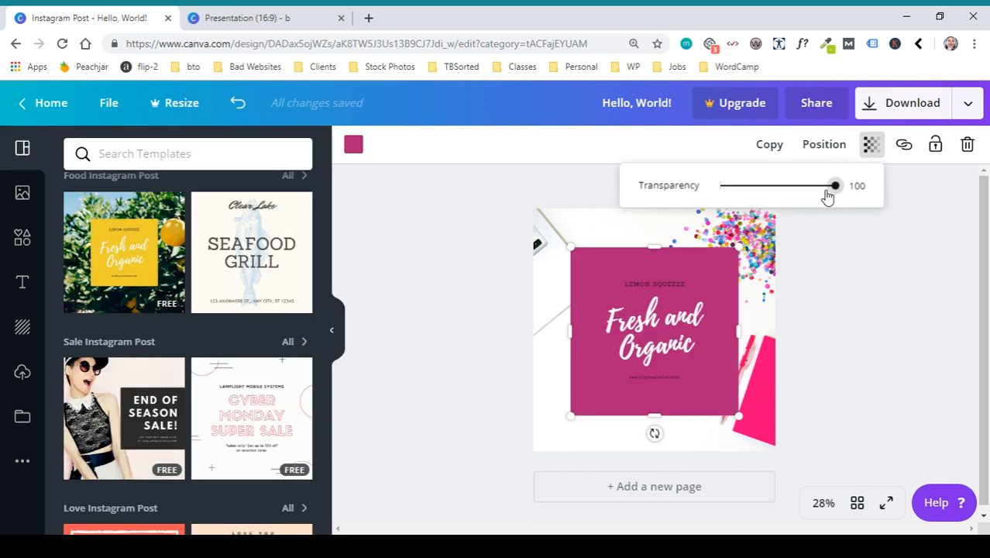
left_click_drag(829, 194, 797, 191)
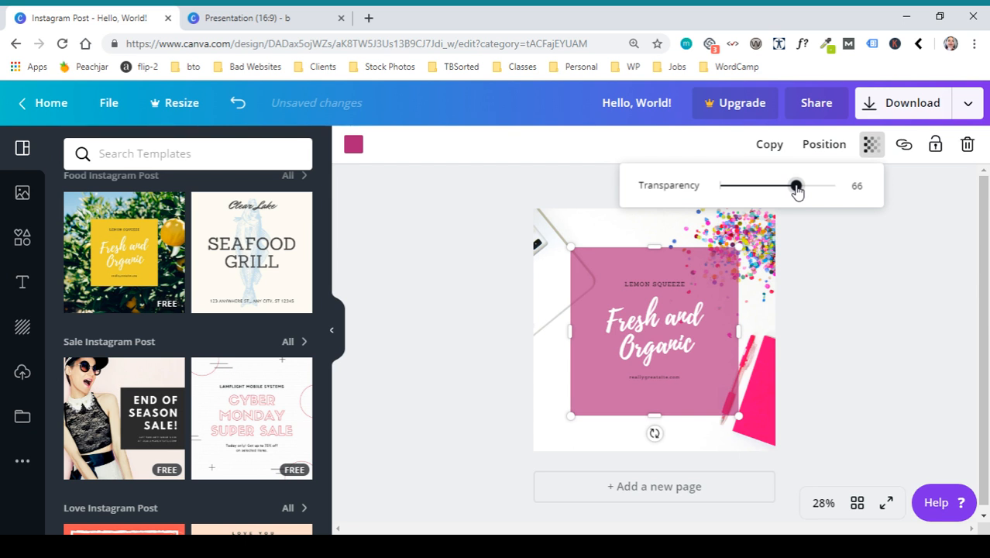
left_click_drag(796, 186, 818, 186)
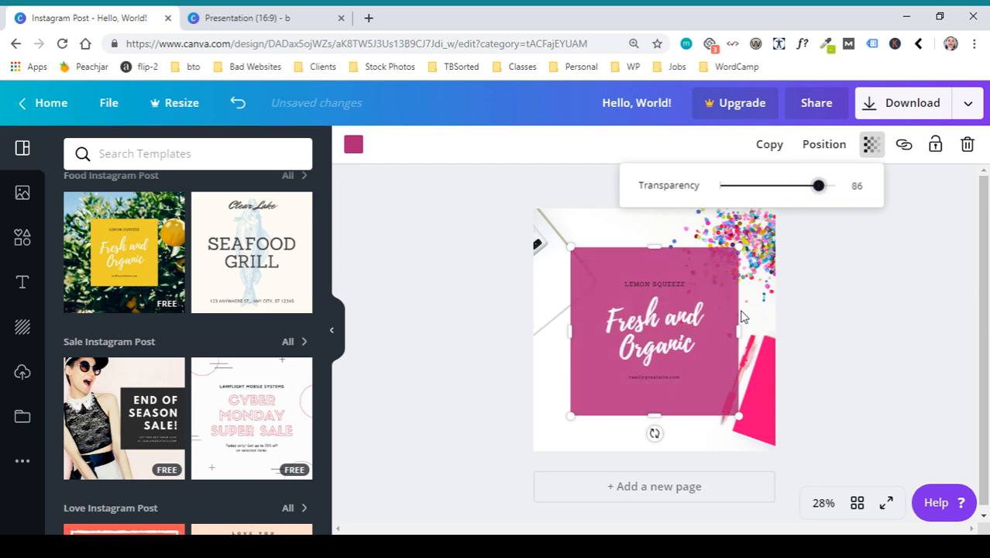
Format the "LEMON SQUEEZE" line above the headline in the Raleway font with white text
left_click(673, 285)
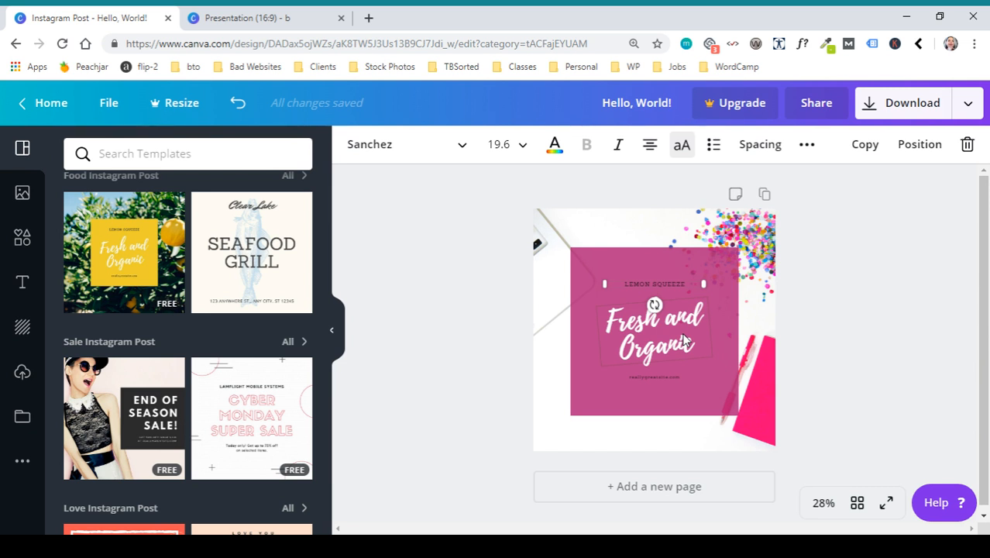
double_click(681, 284)
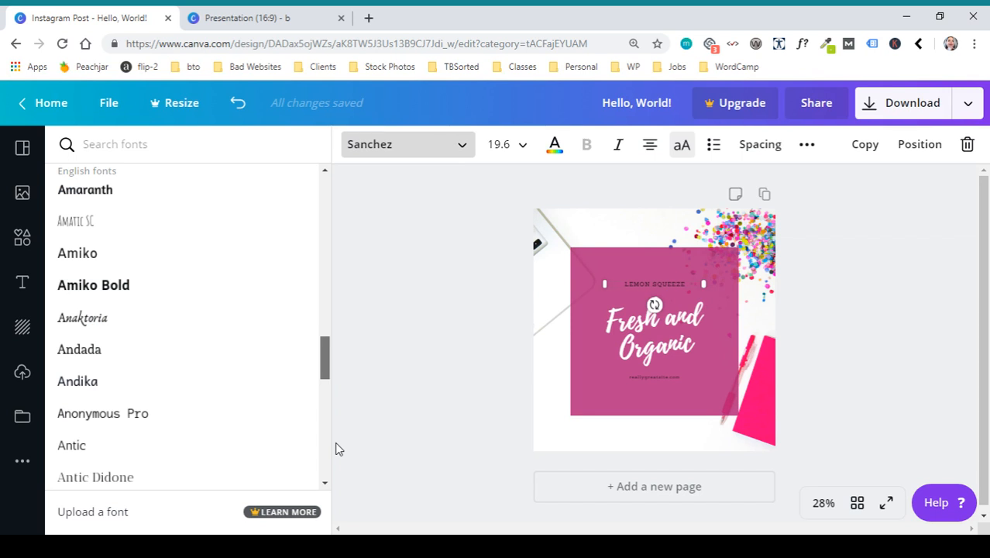
scroll(326, 354, "down", 3)
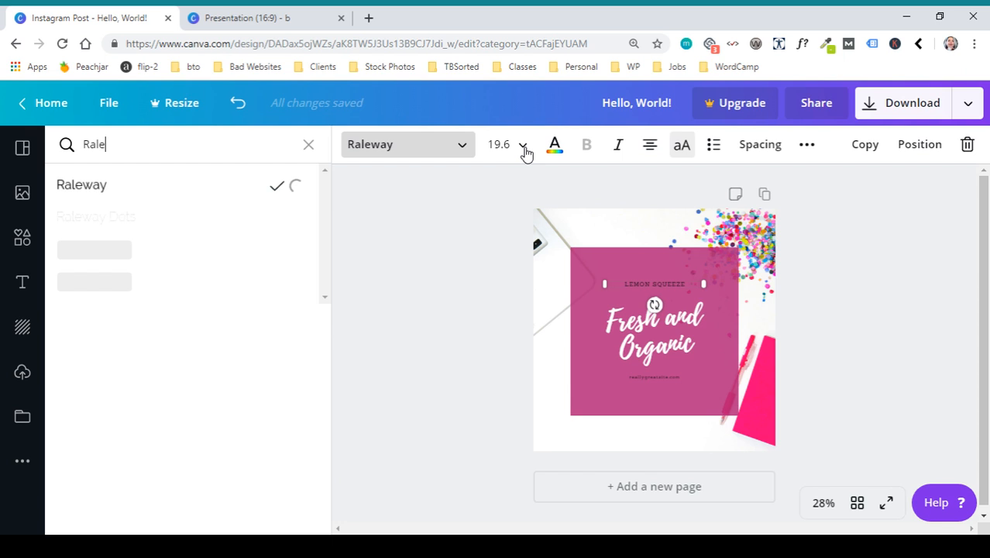
left_click(555, 144)
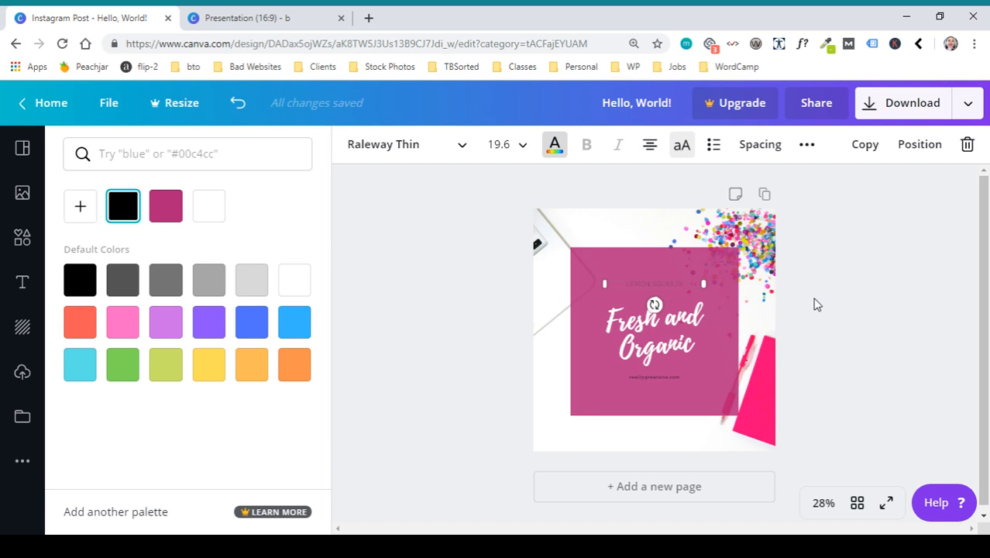
key("ctrl+a")
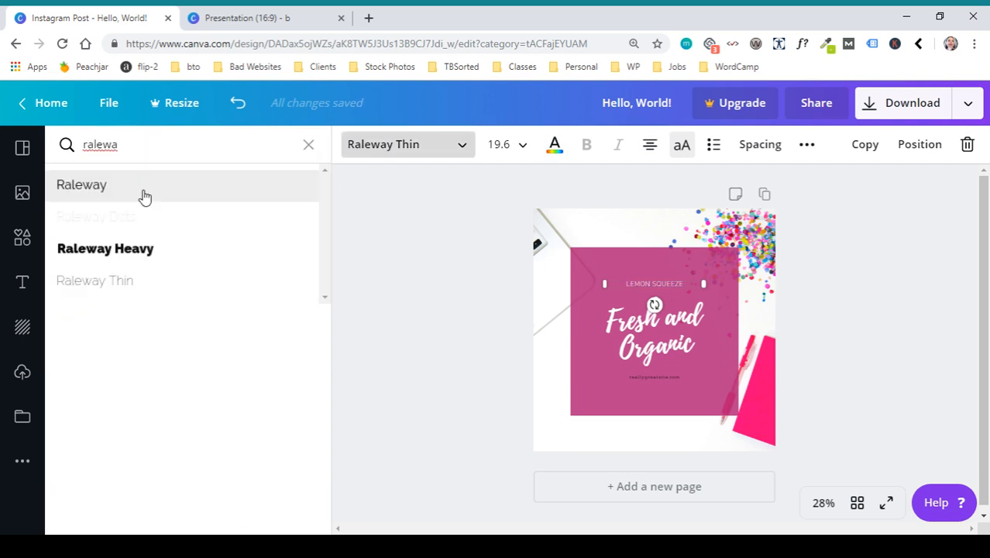
left_click(144, 197)
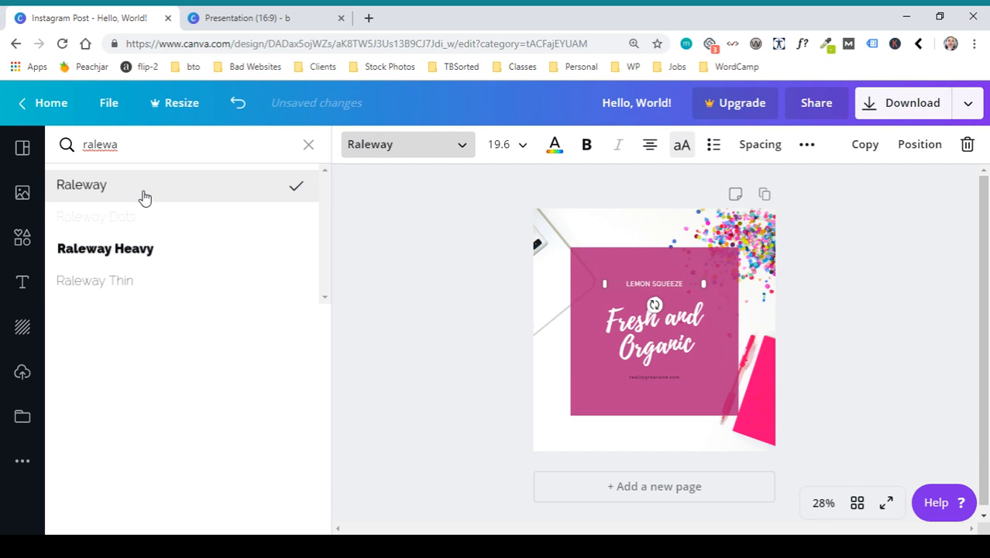
Replace the small upper line with "FREE WEBINAR" and the main script headline with "Creat with Canva"
left_click(144, 197)
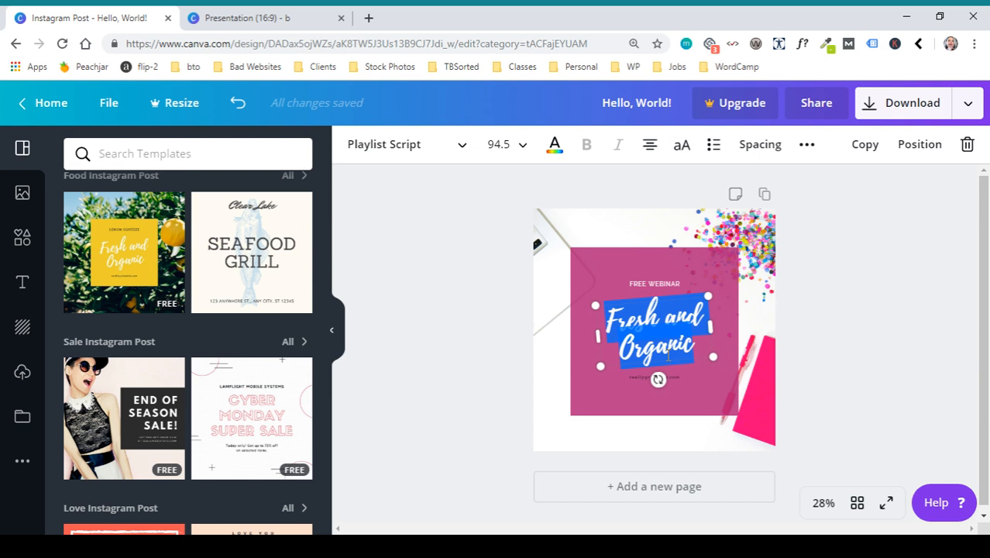
type("Creat with Canva")
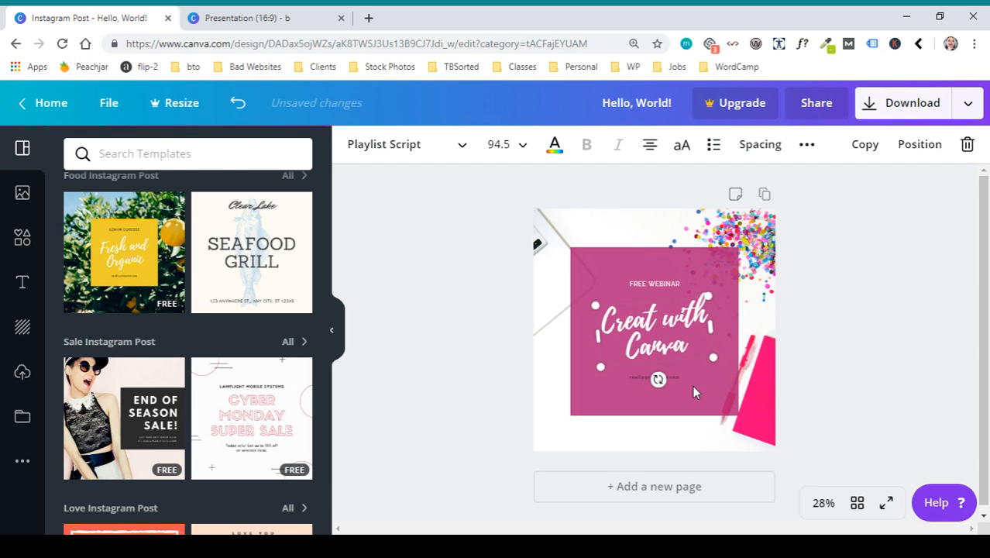
Make the website line white at size 18 and replace its text with "beyondtheoffice.com/canva-webinar"
left_click(674, 376)
left_click(554, 144)
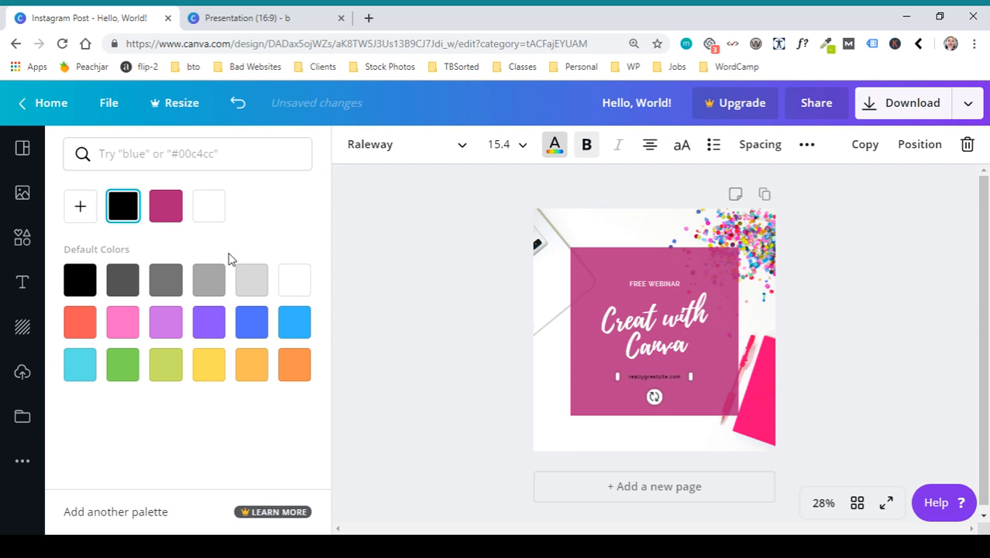
left_click(209, 206)
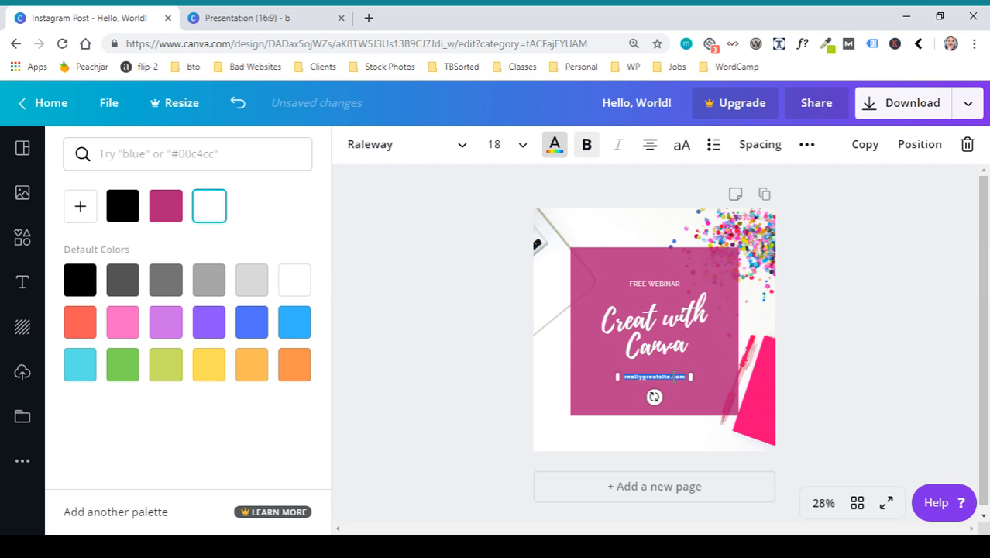
type("beyondtheoffice.com/")
type("canva-webinar")
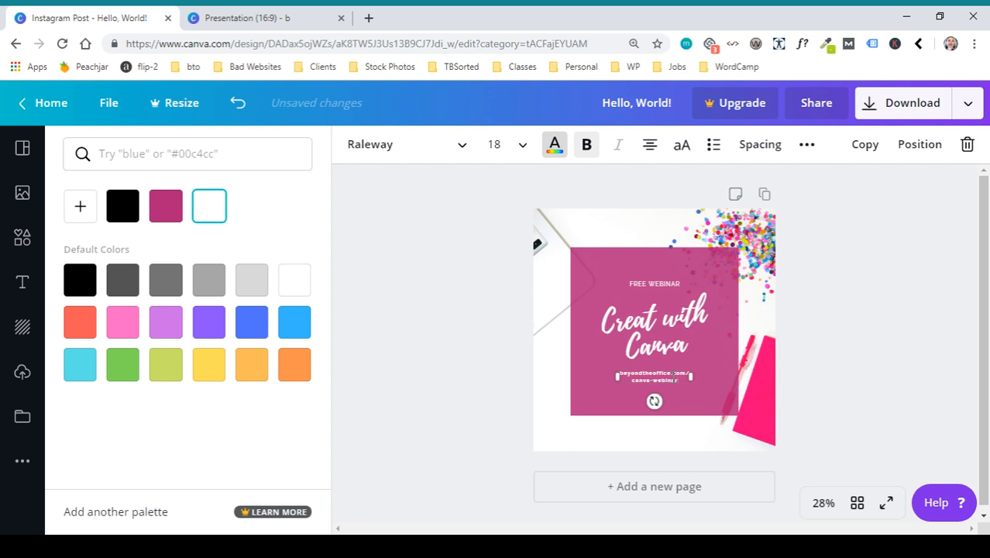
Remove the bold from the web address and widen its text box to fit one centred line
key("ctrl+a")
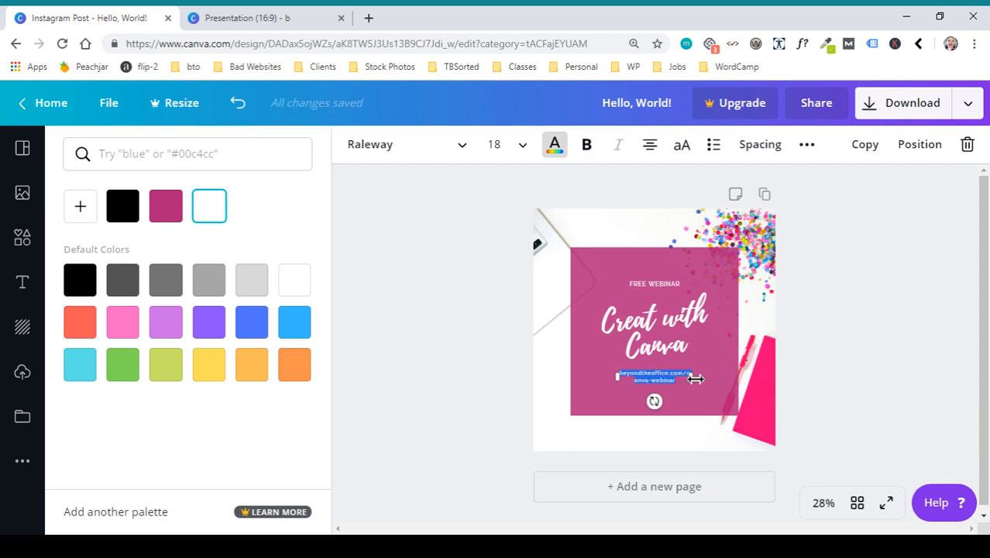
left_click_drag(696, 377, 720, 380)
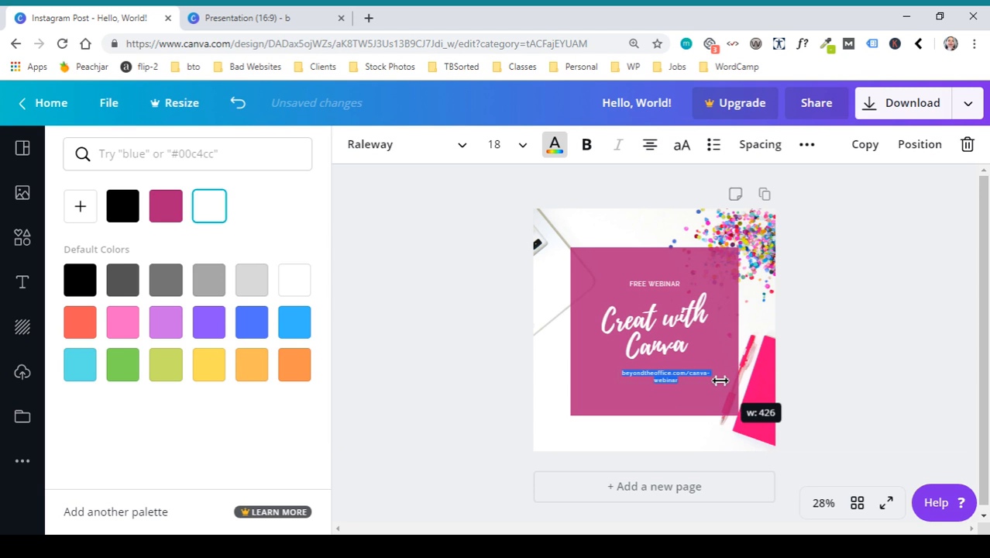
left_click_drag(720, 380, 678, 382)
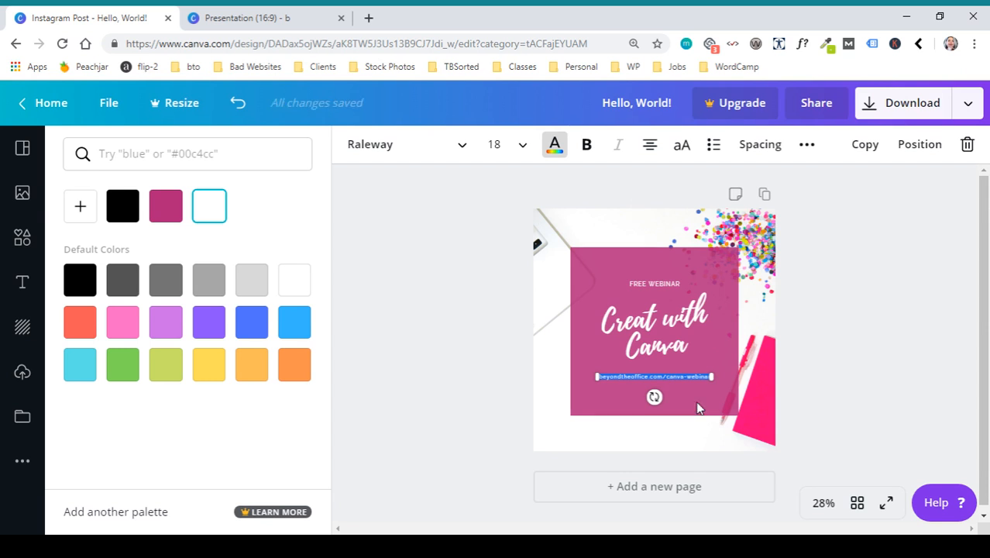
left_click(876, 322)
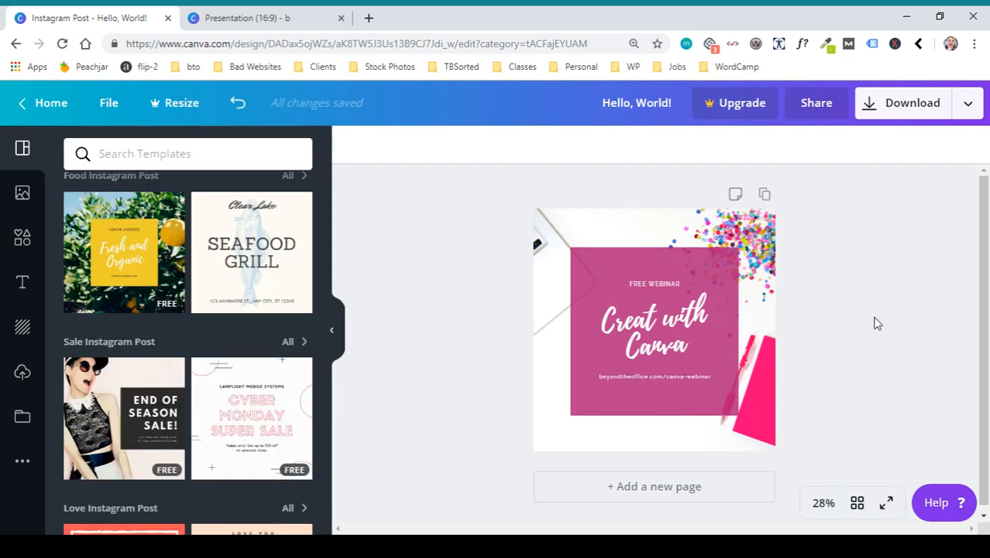
Rename the design as "Canva Webinar - Square"
left_click(655, 103)
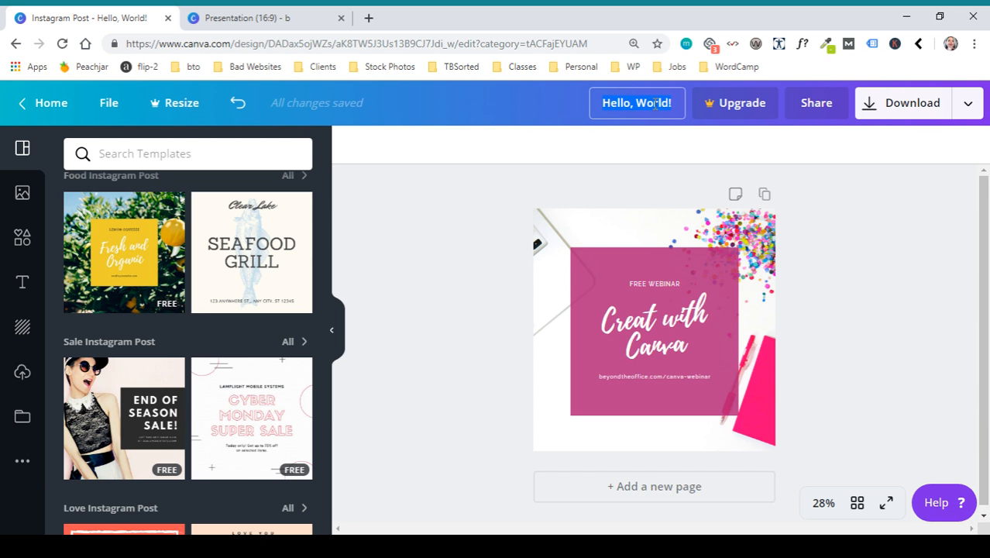
type("Canva Webinar - Squa")
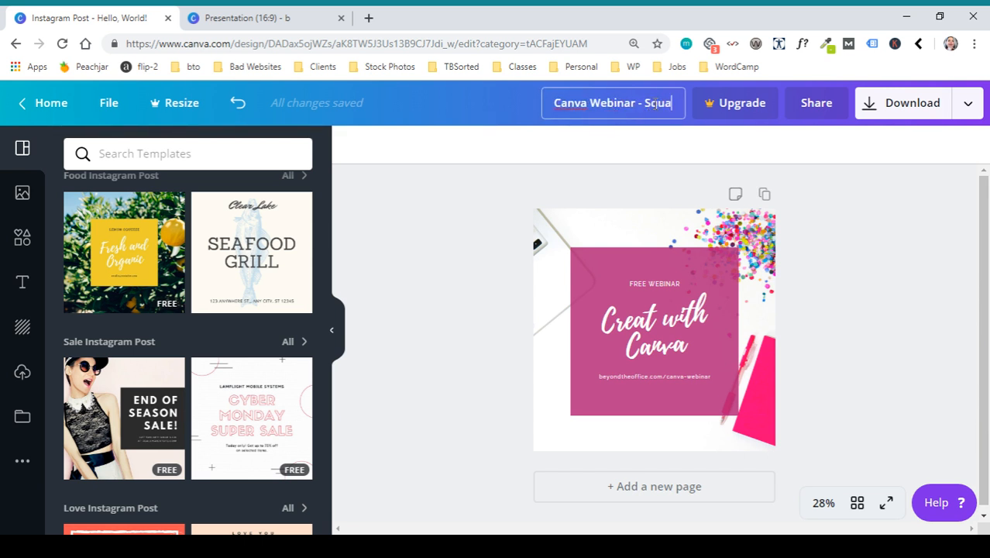
type("re")
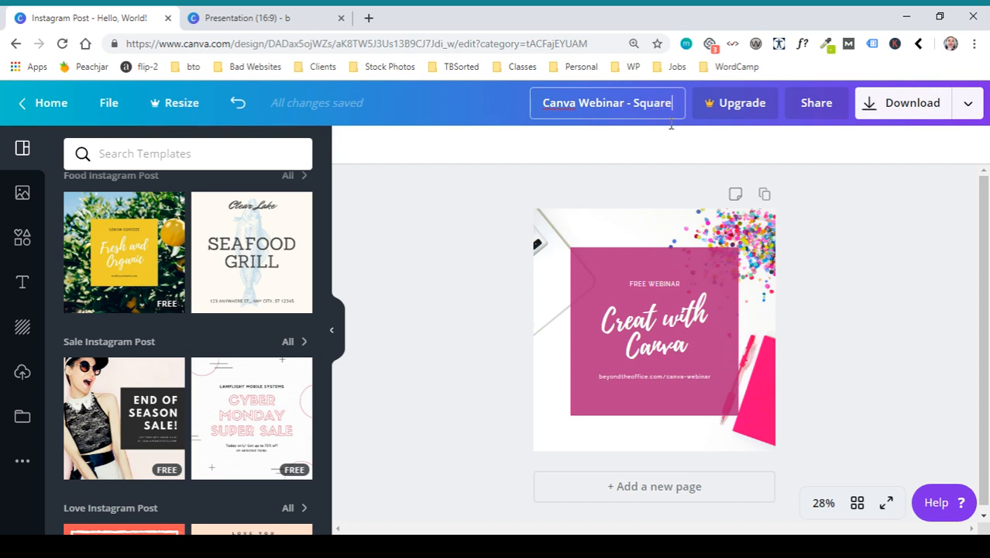
left_click(907, 246)
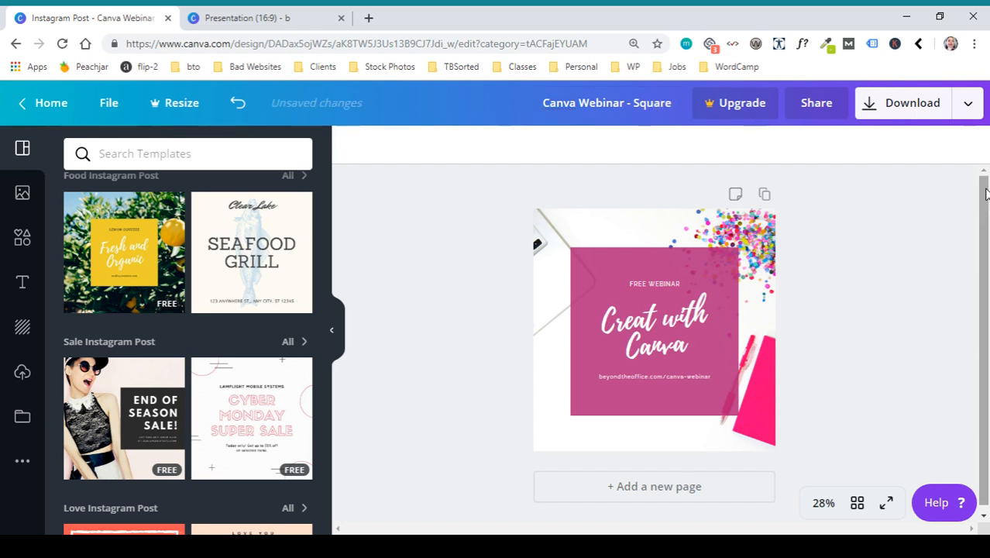
Download the finished design as a PNG and dismiss the Canva Pro offer
left_click(963, 107)
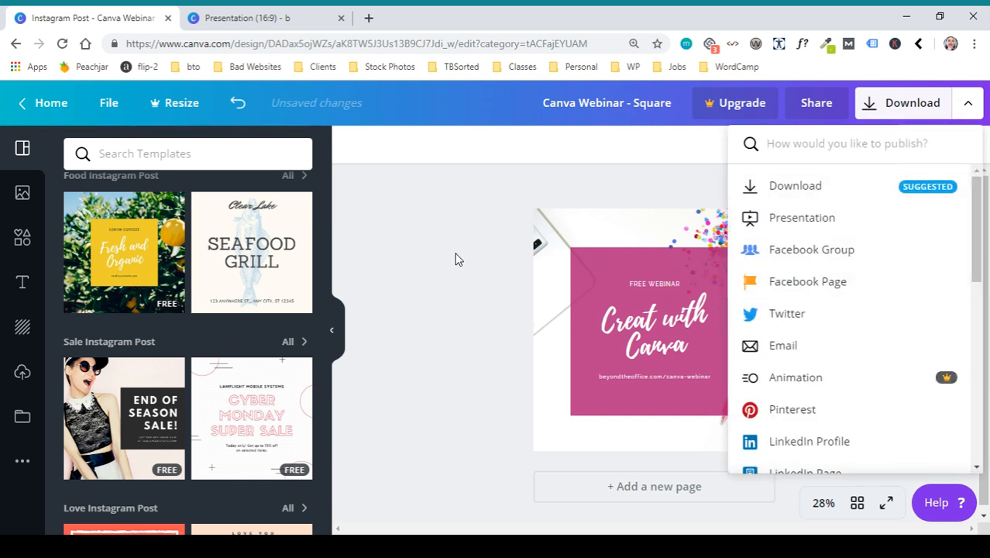
left_click(650, 190)
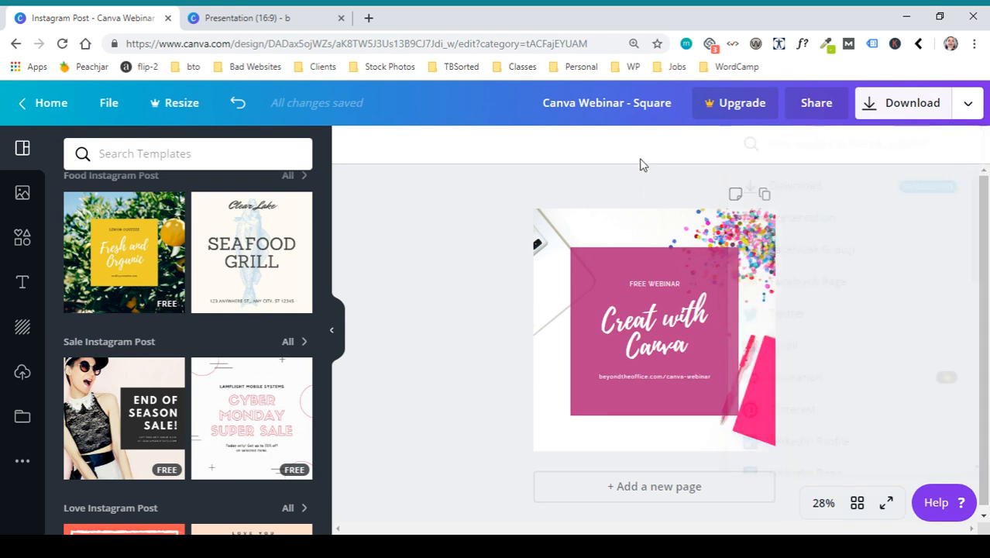
left_click(966, 109)
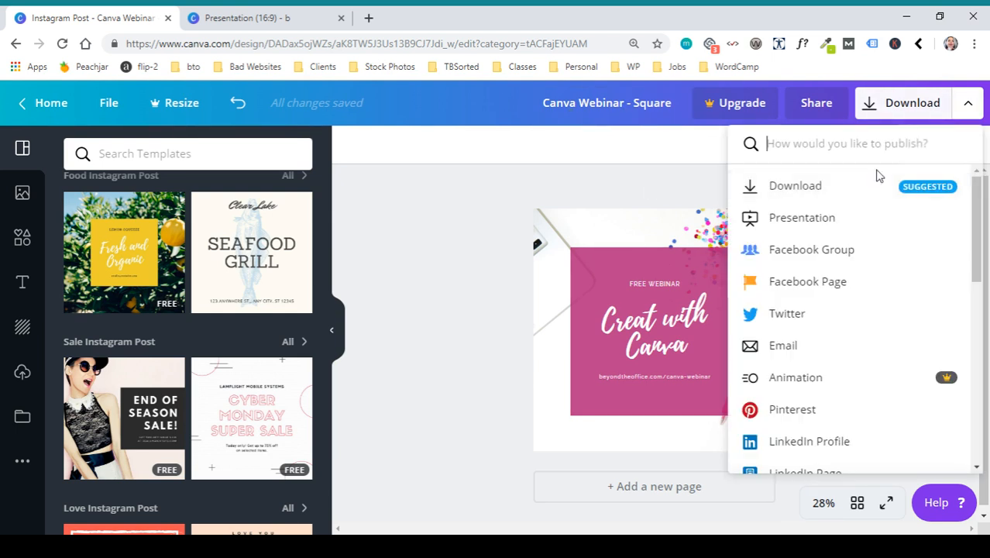
left_click(862, 190)
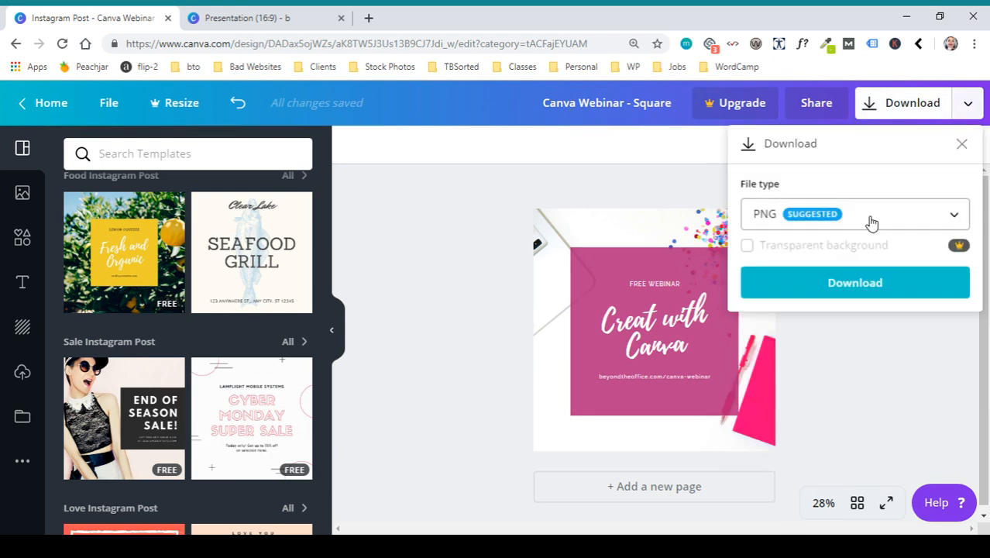
left_click(871, 222)
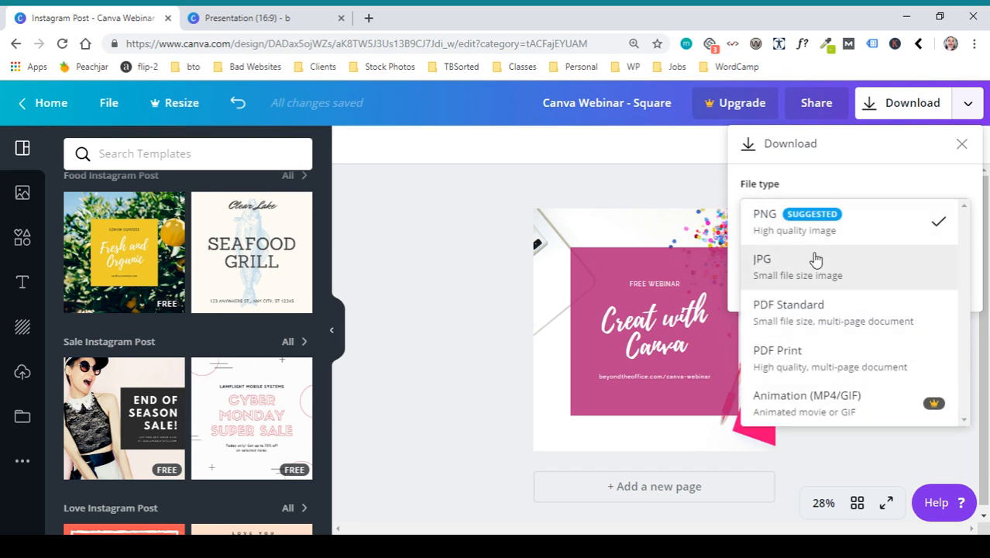
left_click(872, 209)
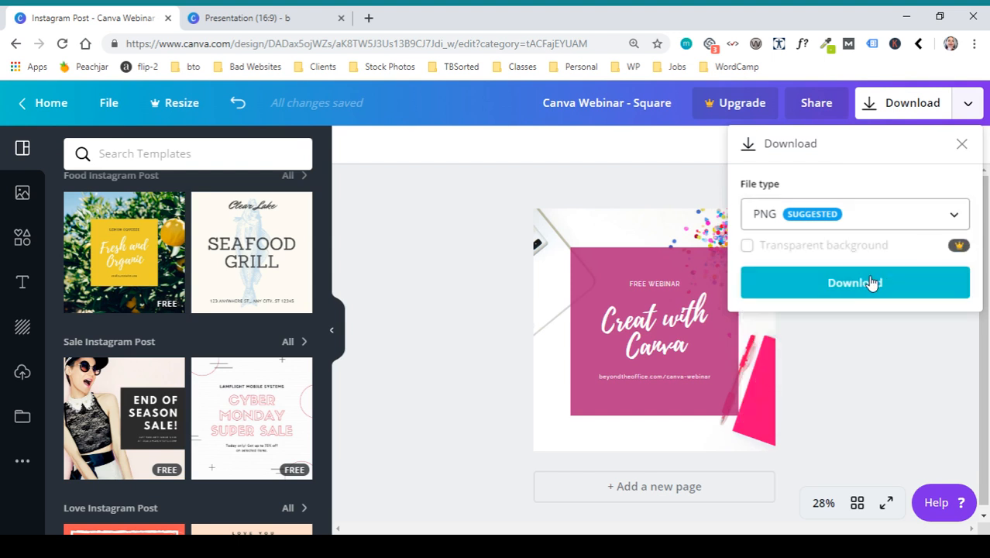
left_click(869, 282)
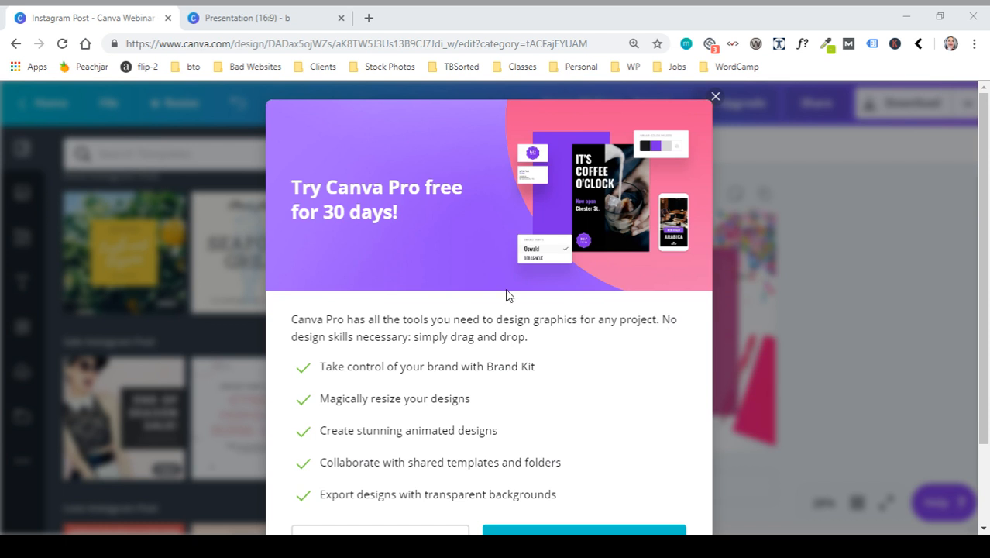
left_click(863, 116)
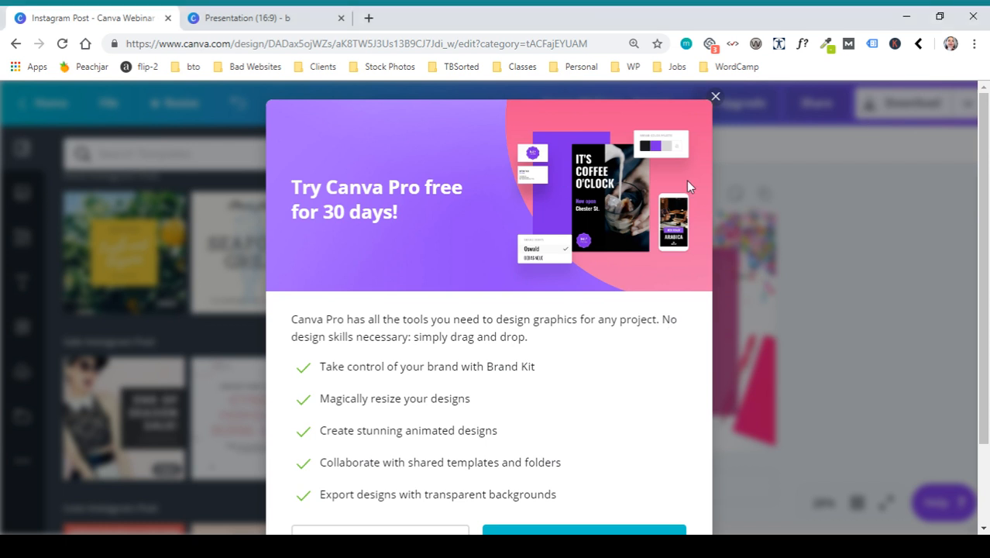
left_click(714, 98)
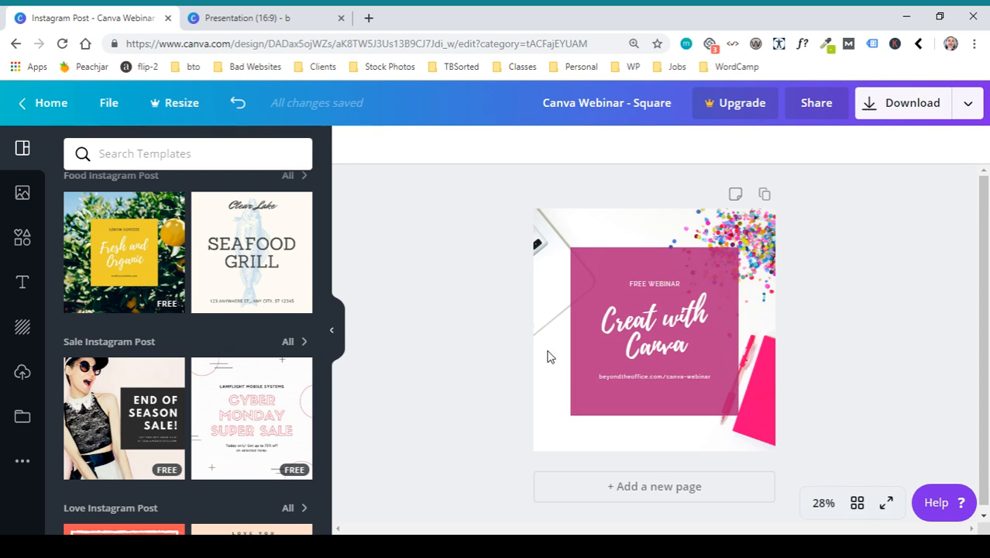
Try to claim the 30-day free Canva Pro trial on the monthly plan through the Magic Resize feature, and leave the offer
left_click(172, 109)
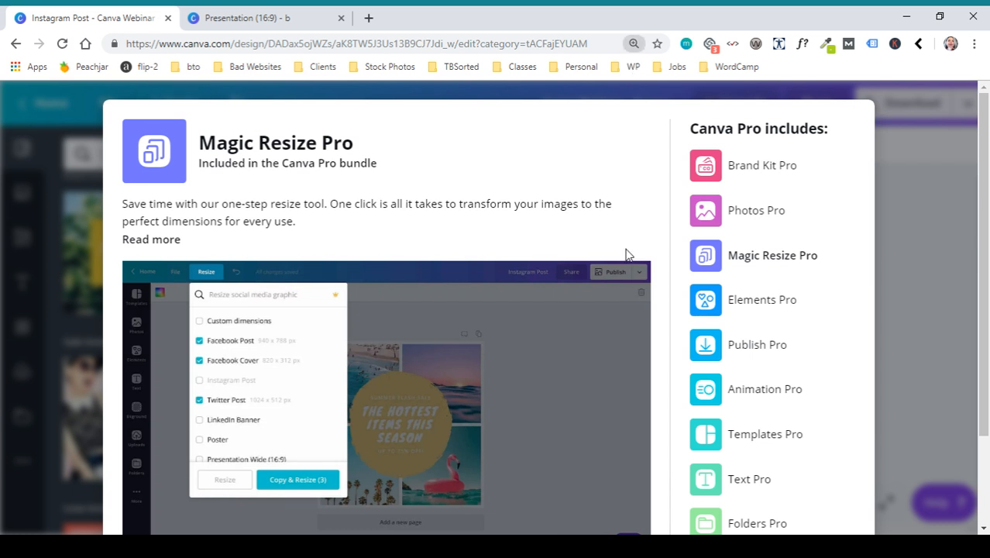
key("ctrl+minus")
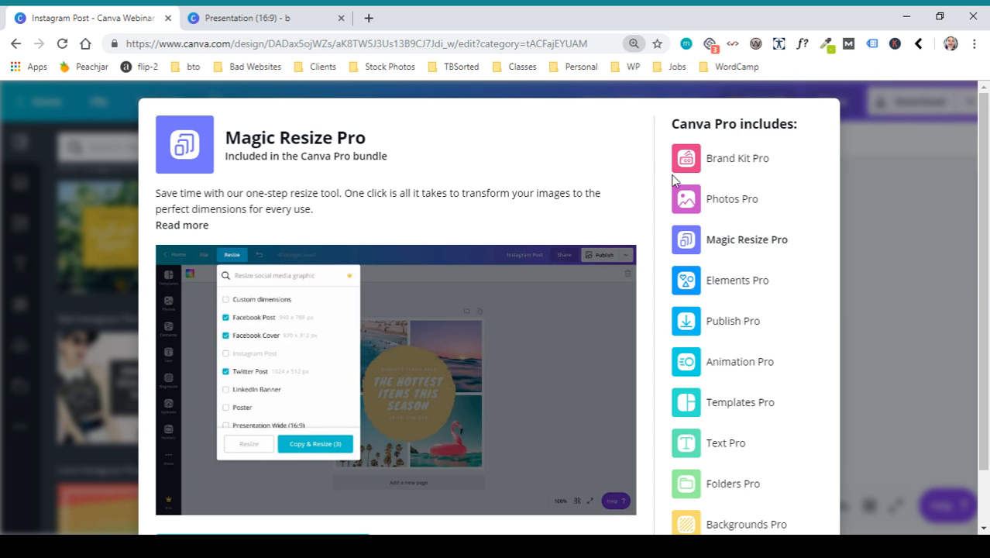
scroll(667, 249, "down", 2)
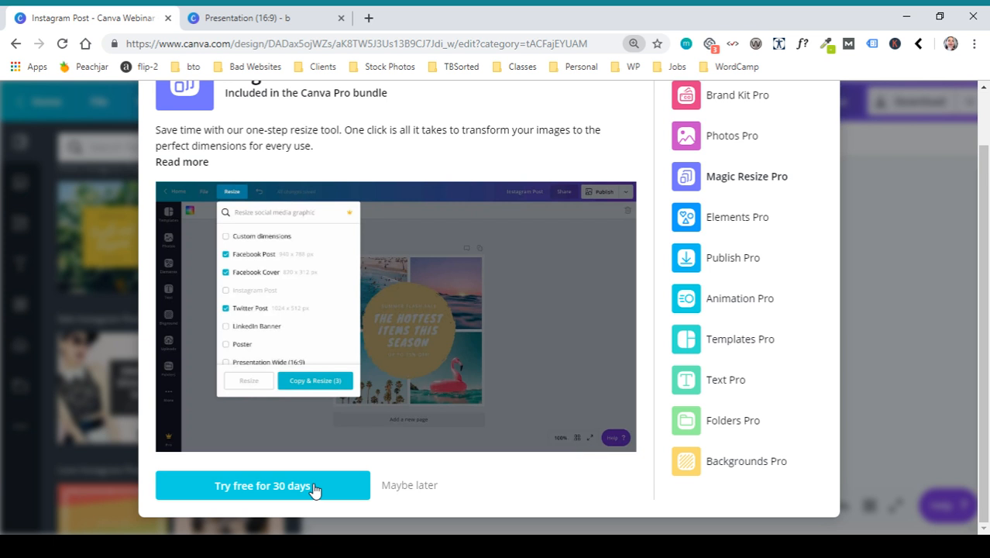
left_click(261, 493)
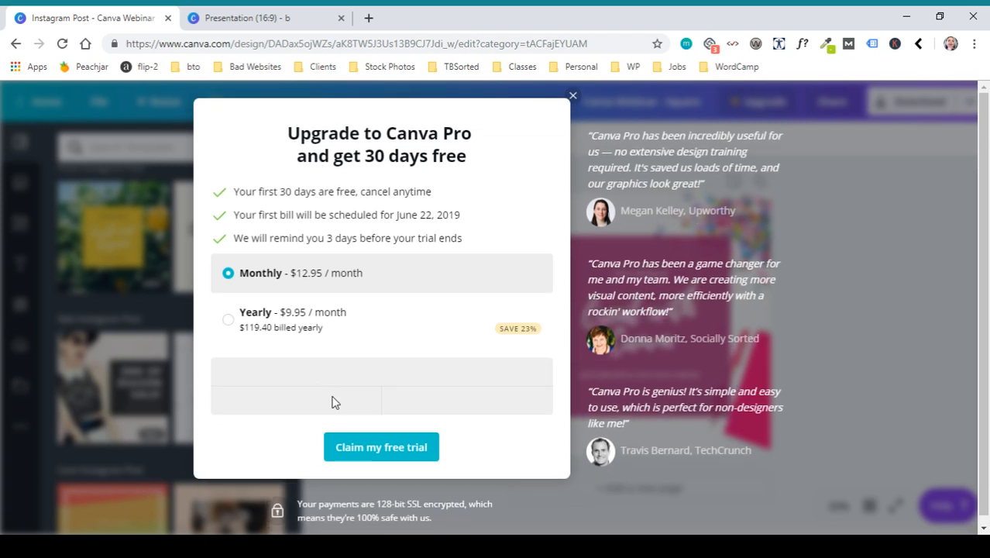
left_click(377, 450)
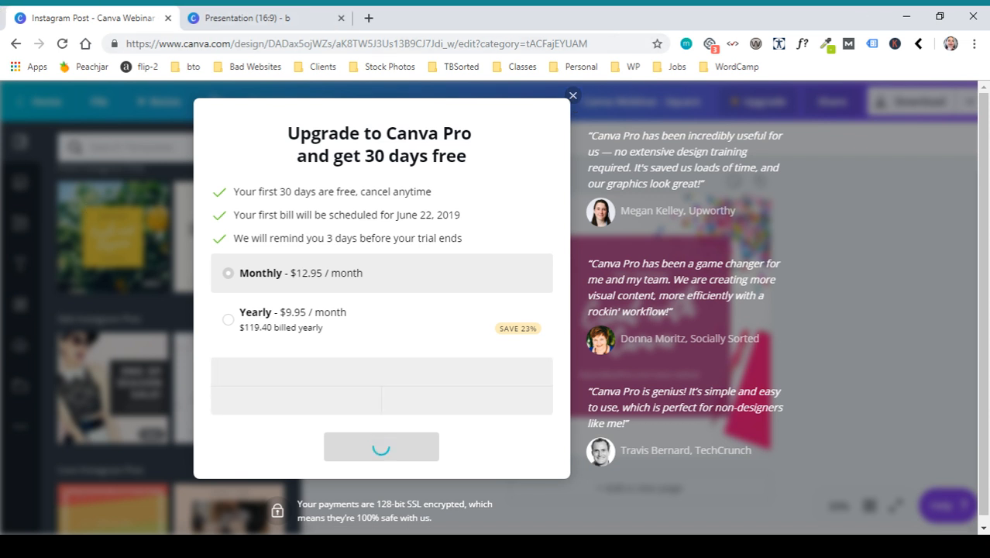
left_click(572, 98)
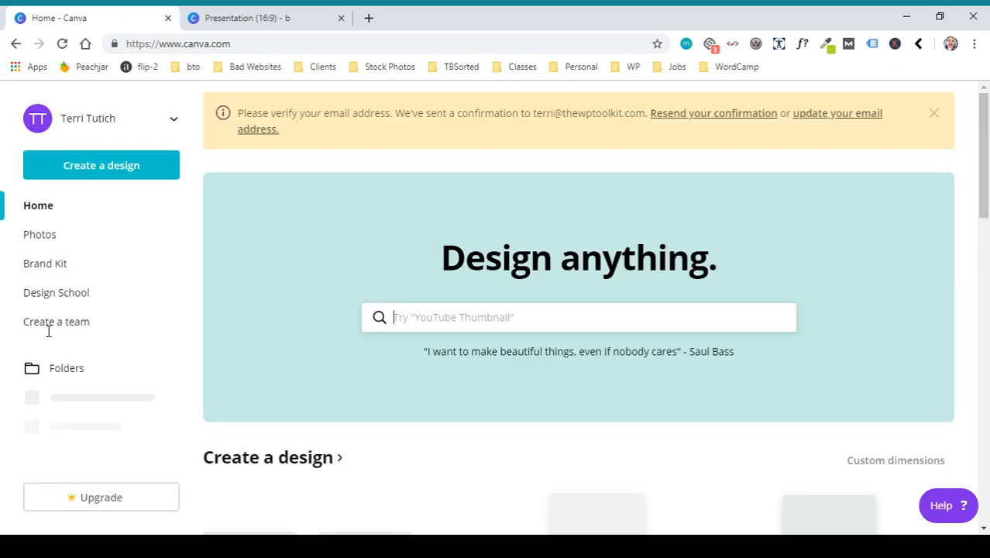
Browse the design types on the Canva home page and create a new Pinterest Graphic
scroll(421, 354, "down", 3)
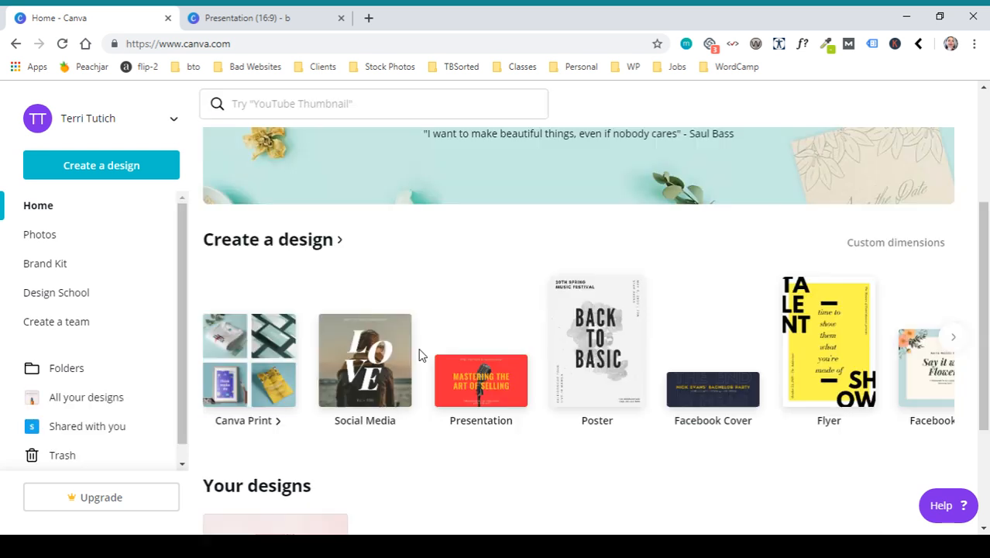
scroll(377, 393, "down", 2)
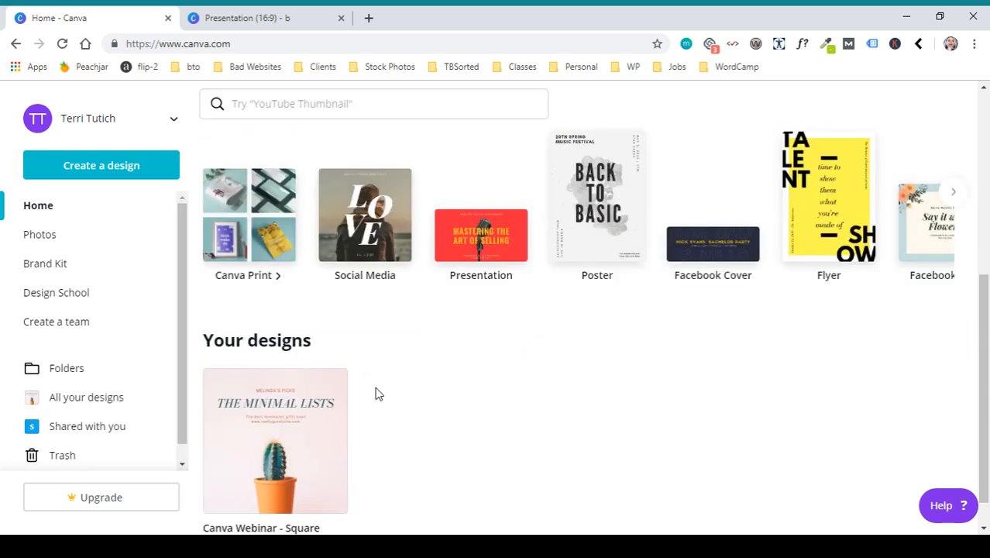
scroll(356, 387, "down", 1)
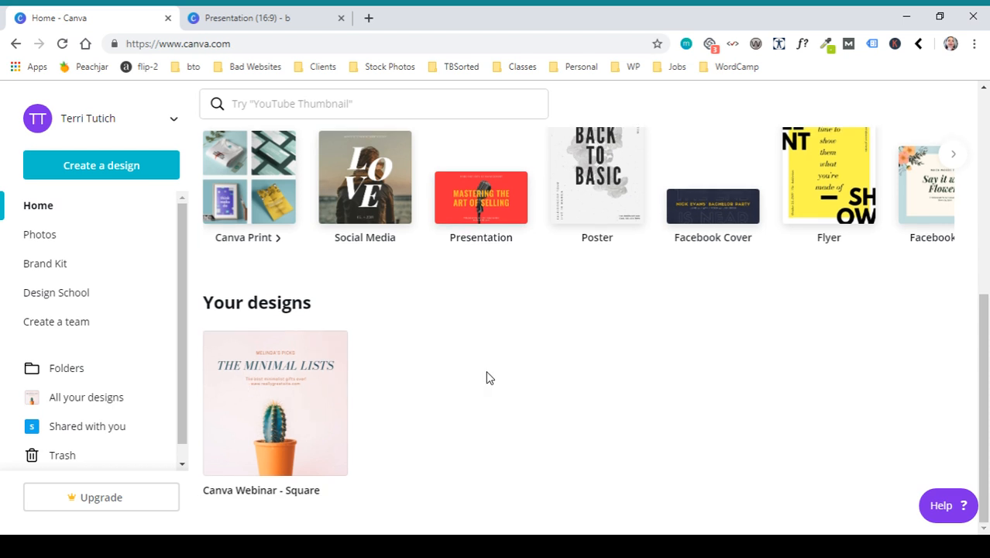
scroll(487, 373, "up", 3)
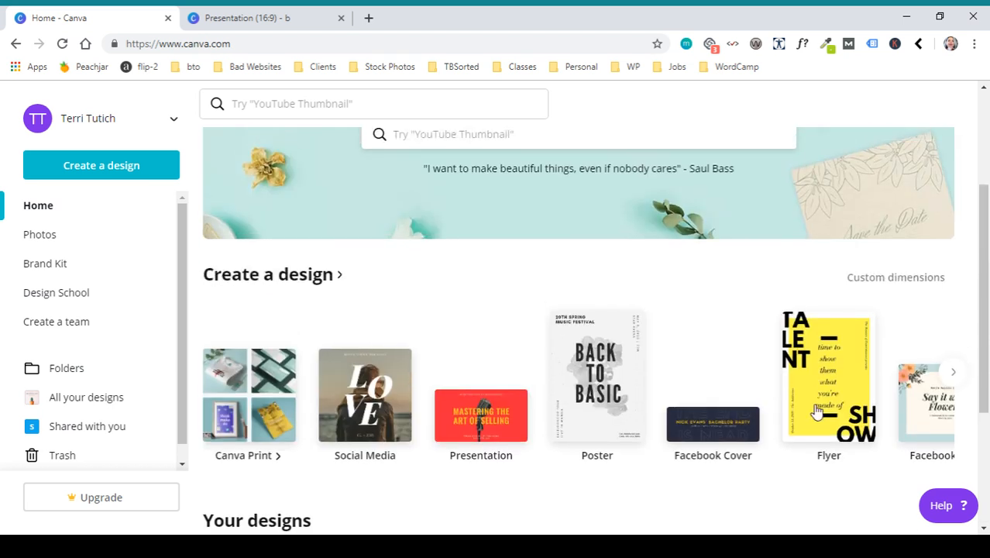
left_click(953, 375)
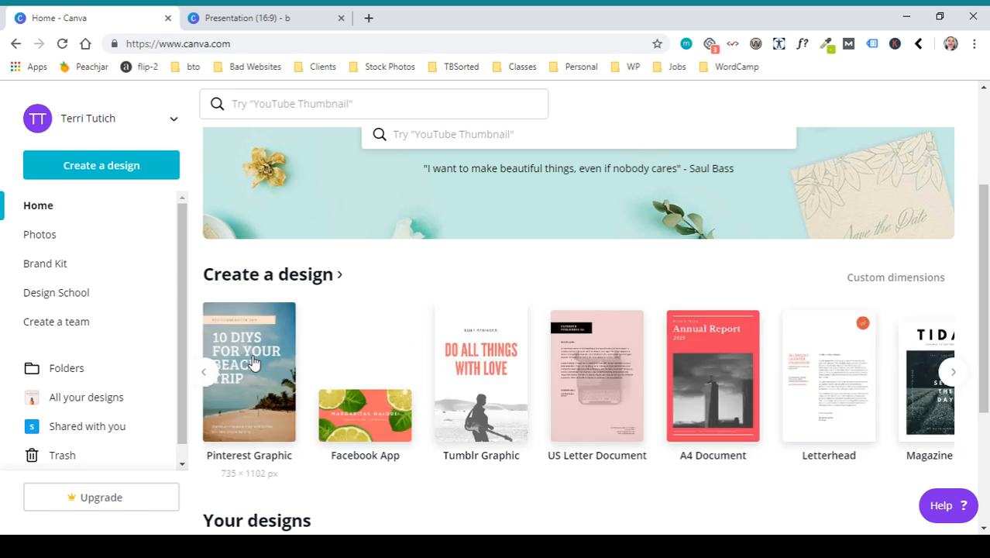
left_click(253, 363)
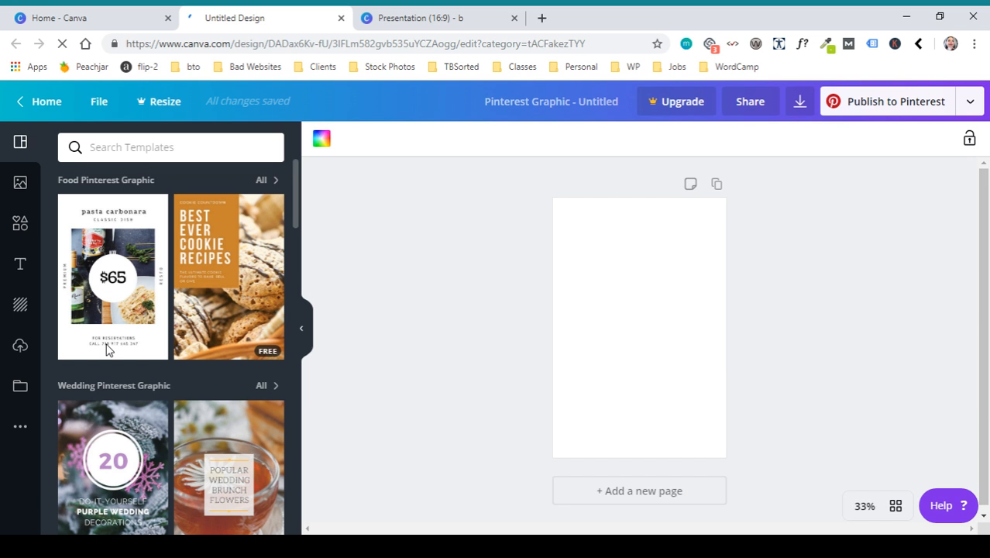
Browse all Food Pinterest Graphic templates and apply the "20 Taco Party Ideas For Cinco de Mayo" template
left_click(263, 181)
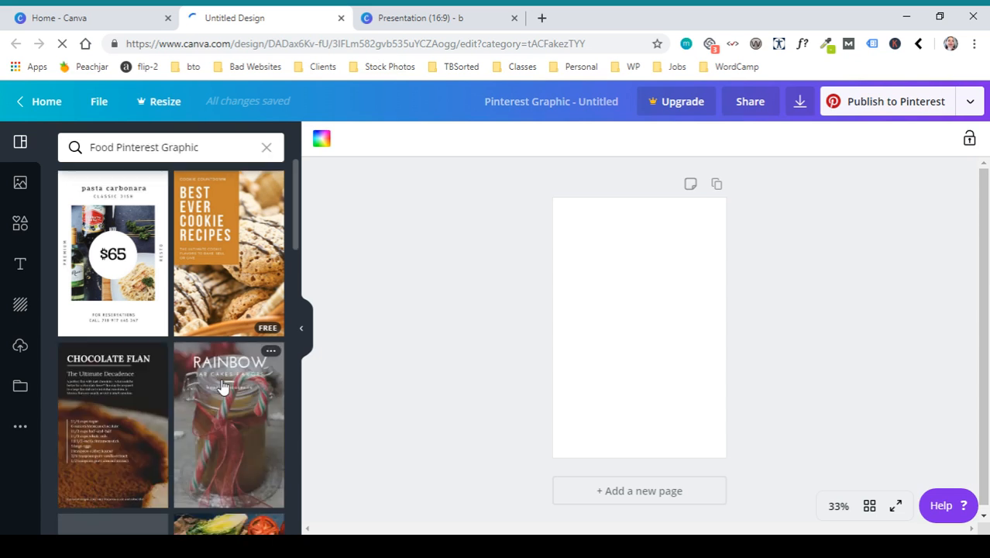
scroll(228, 395, "down", 5)
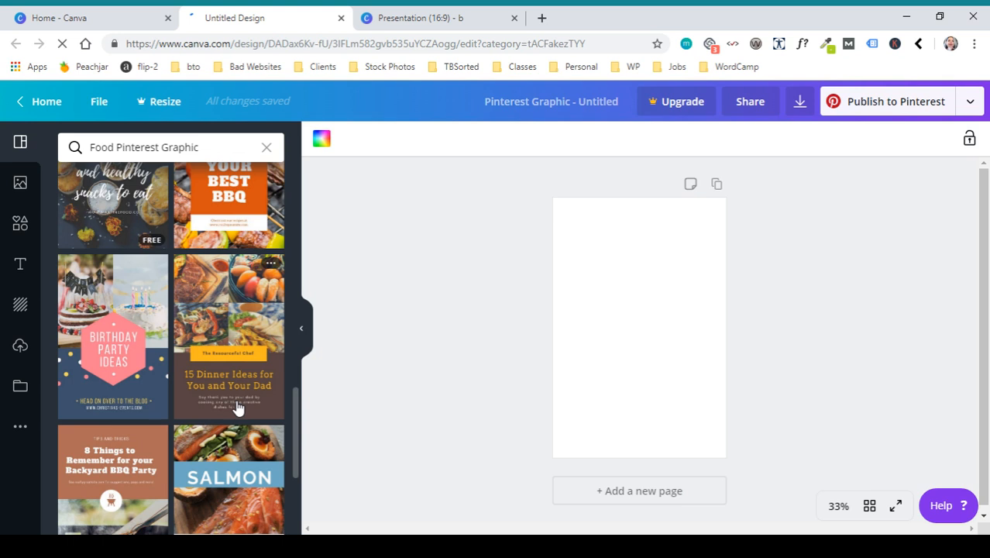
scroll(238, 408, "down", 3)
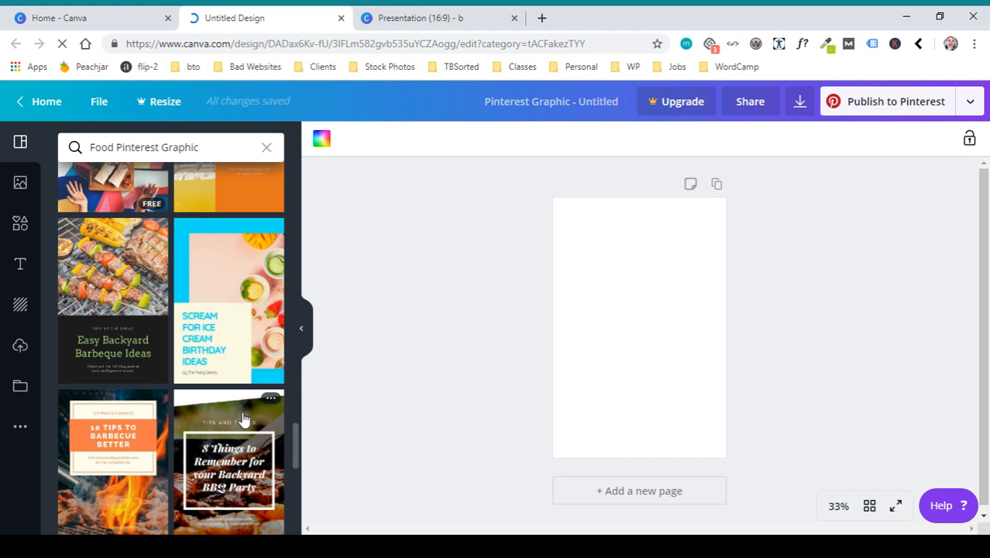
scroll(243, 418, "down", 5)
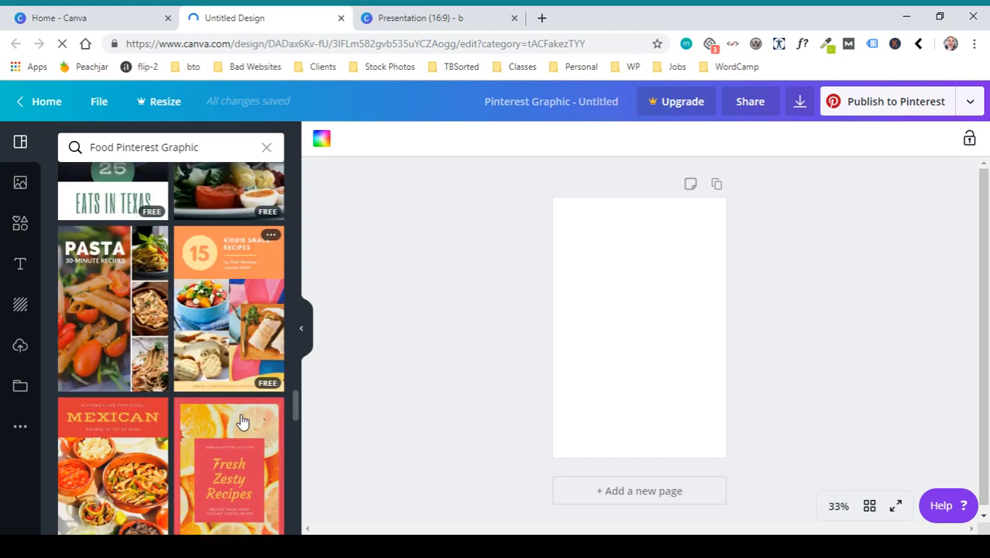
scroll(236, 418, "down", 5)
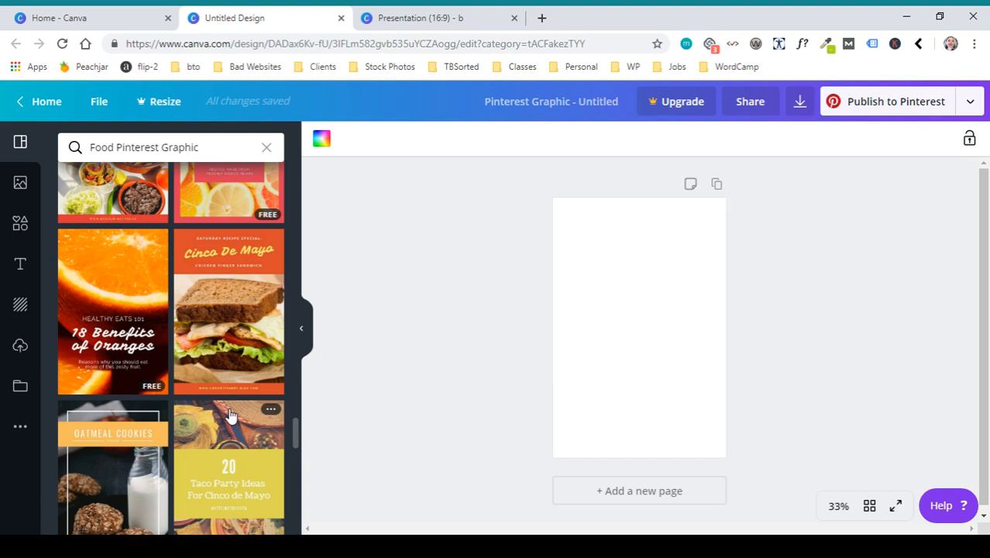
left_click(230, 416)
Replace the template's food photo with the uploaded desk and confetti image
left_click(20, 385)
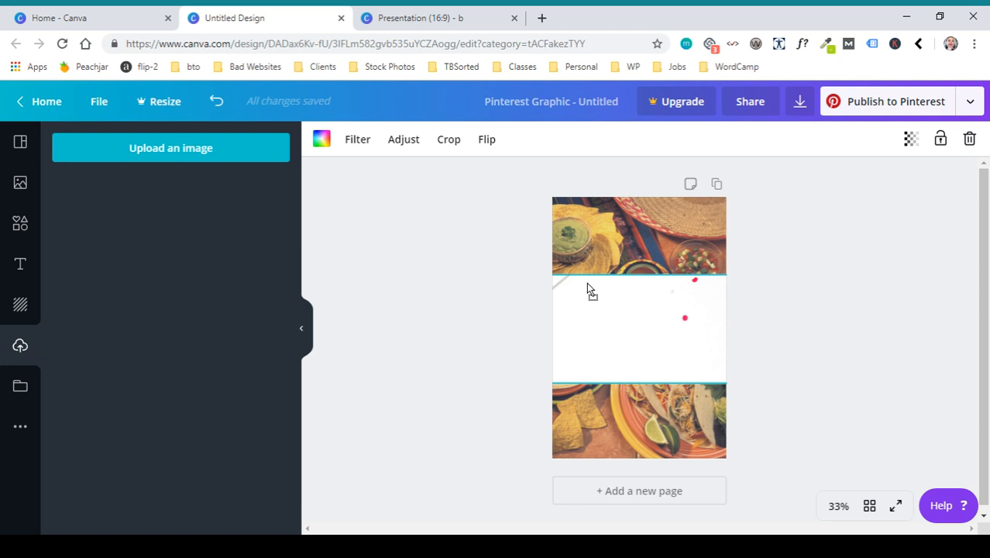
left_click_drag(587, 284, 560, 414)
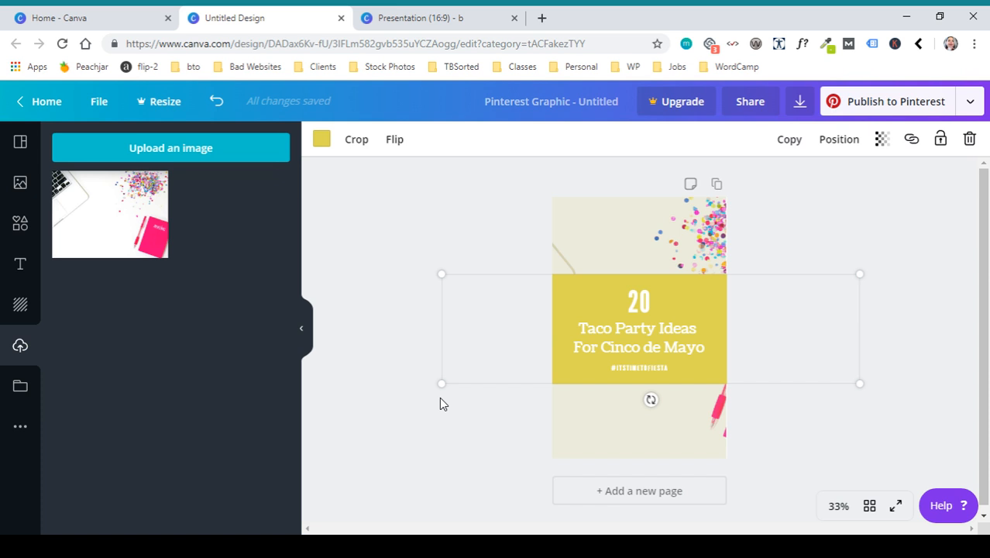
Delete the yellow band behind the title and add a plain square from the Shapes elements
left_click(439, 396)
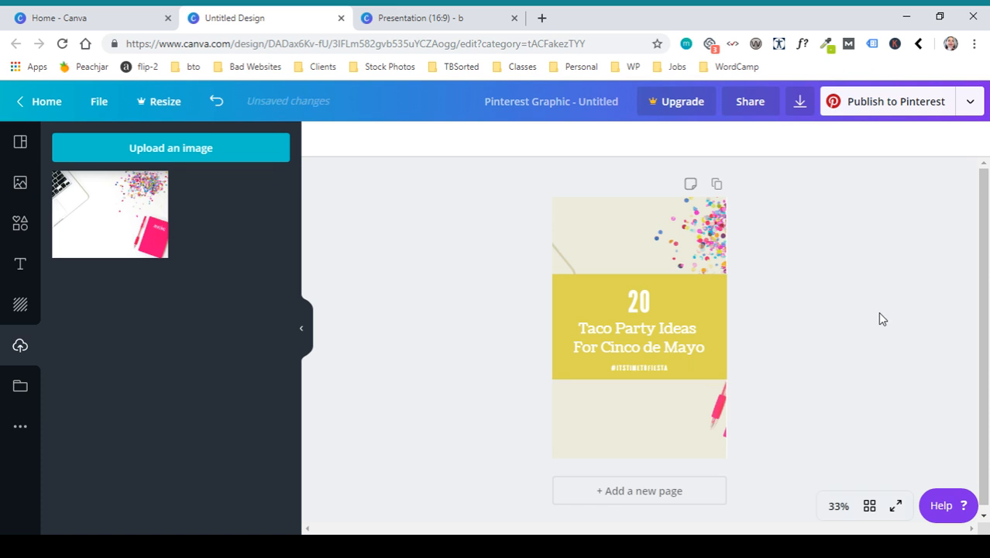
left_click(720, 279)
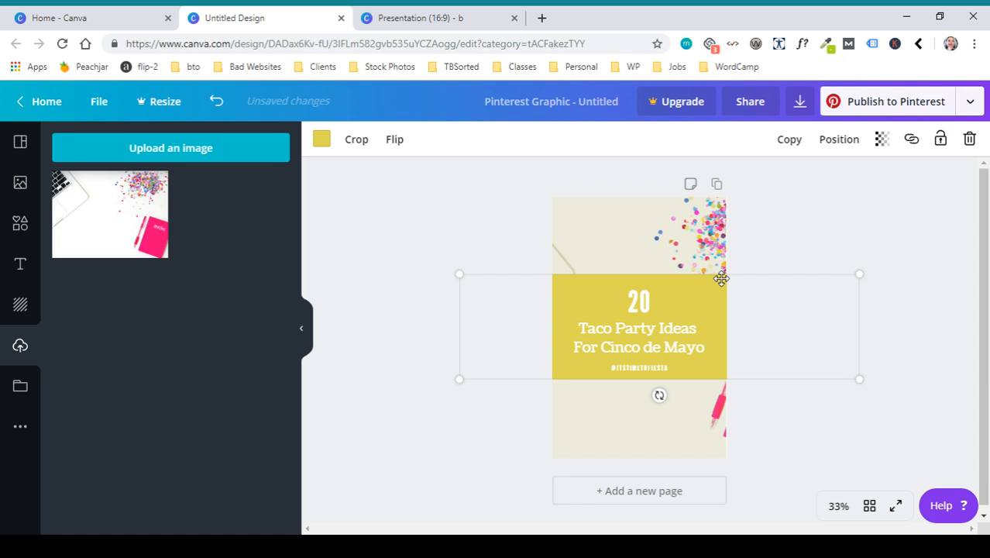
left_click(20, 223)
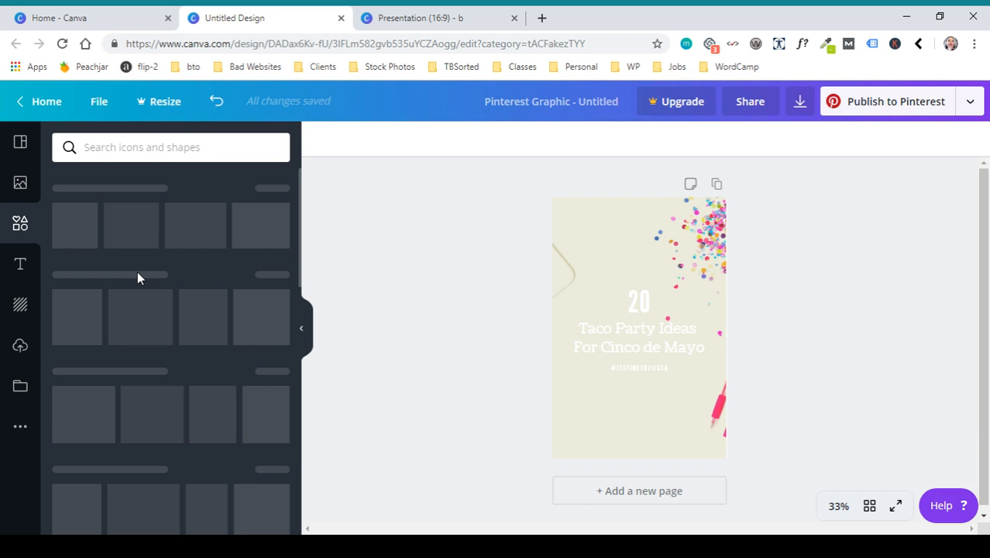
scroll(136, 371, "down", 3)
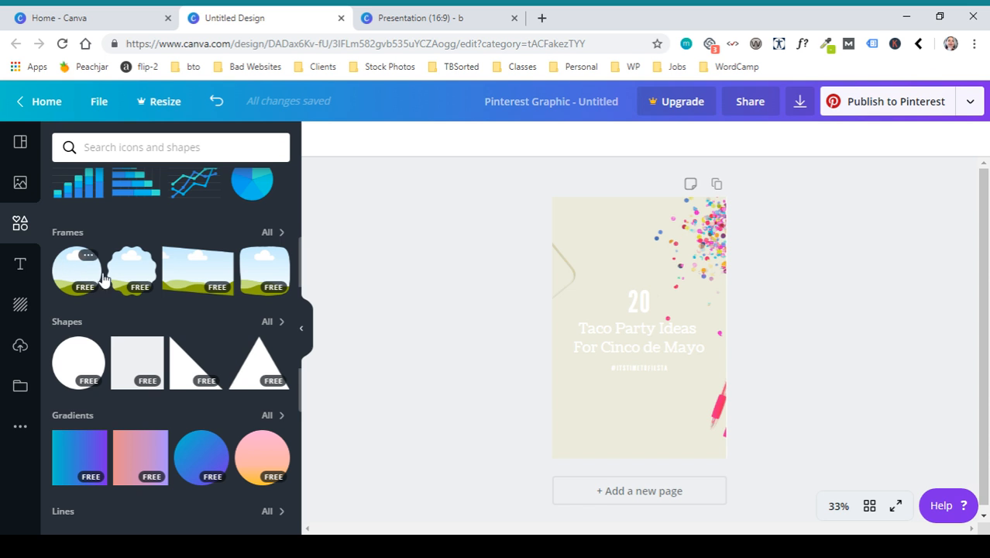
left_click(154, 372)
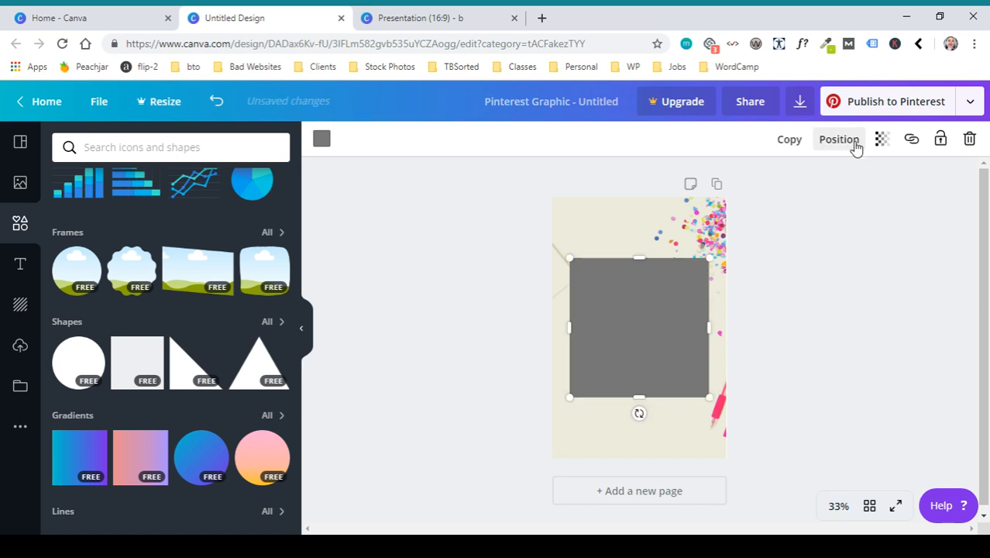
Send the new square backward so it sits behind the title text
left_click(839, 143)
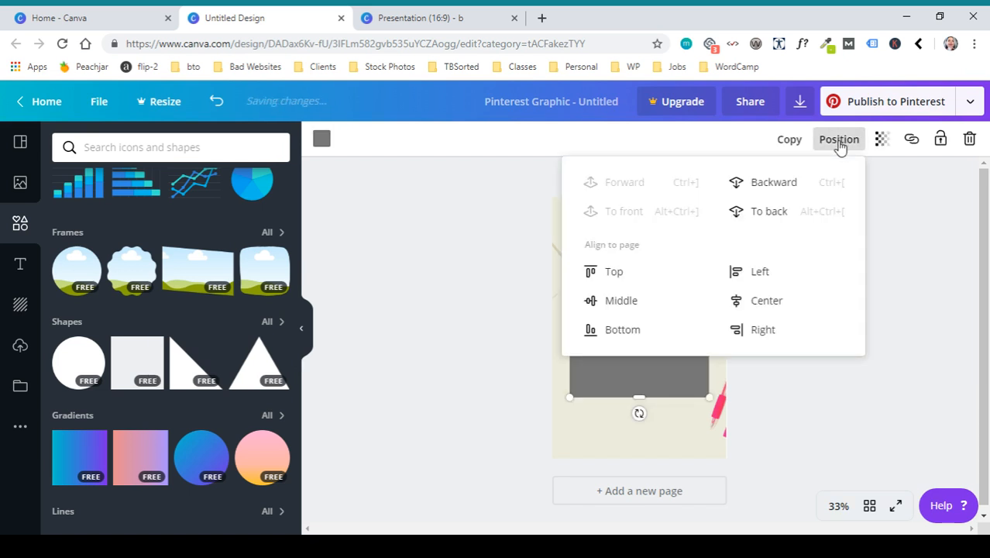
left_click(771, 186)
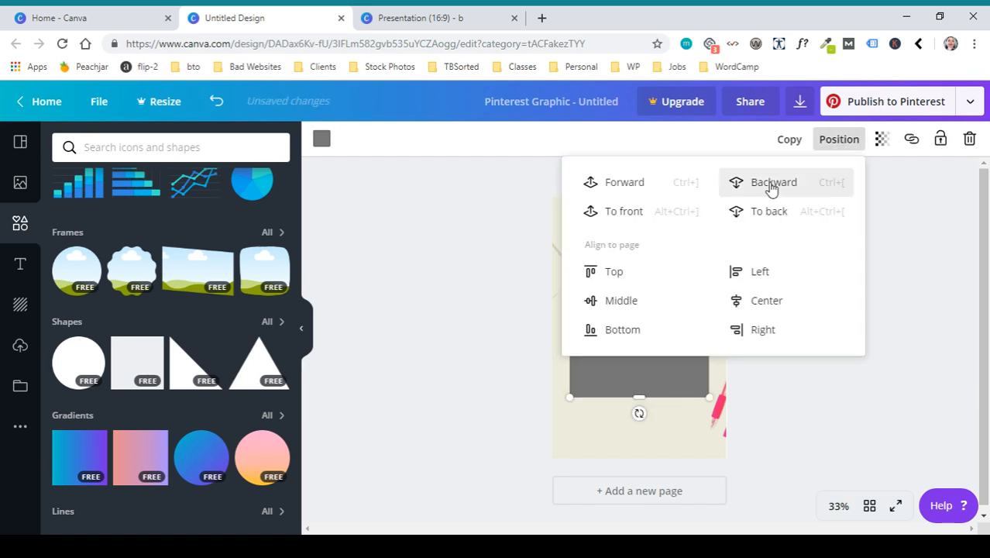
left_click(880, 350)
Recolor the square with the hex color #af2078
left_click(669, 270)
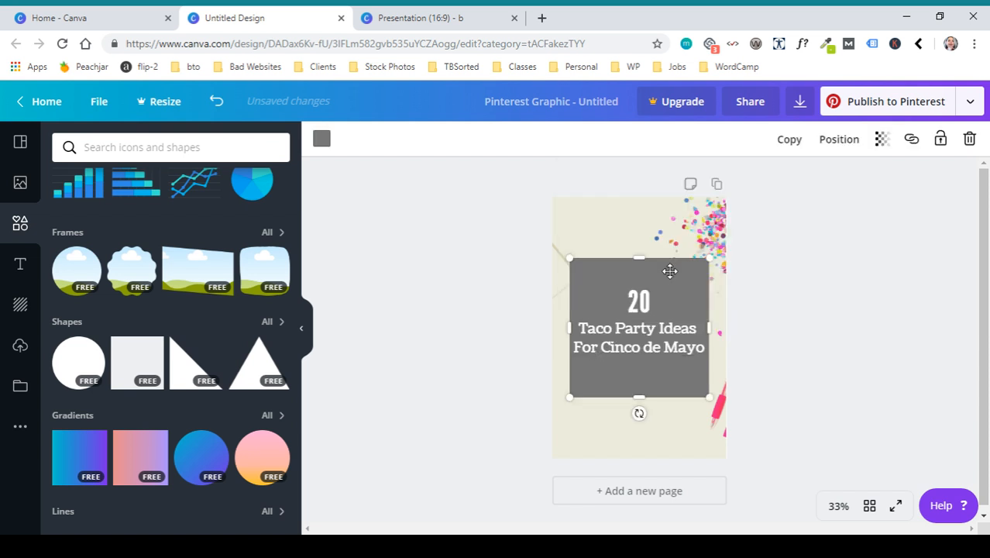
left_click(322, 138)
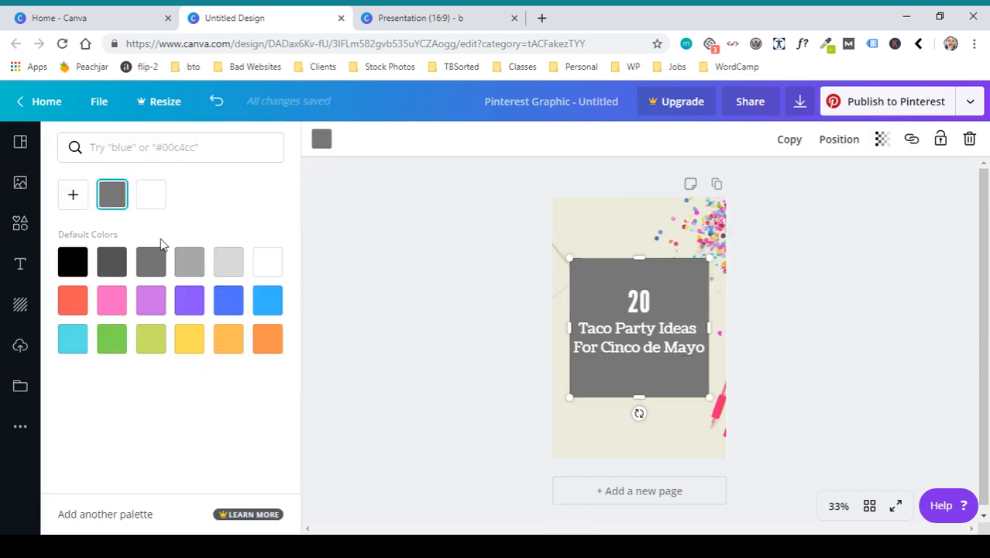
left_click(126, 145)
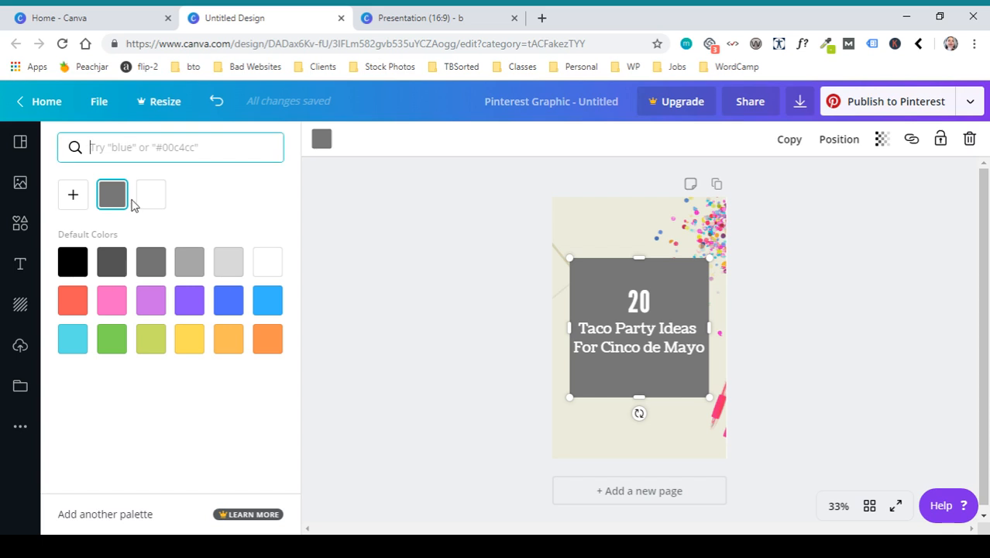
type("#")
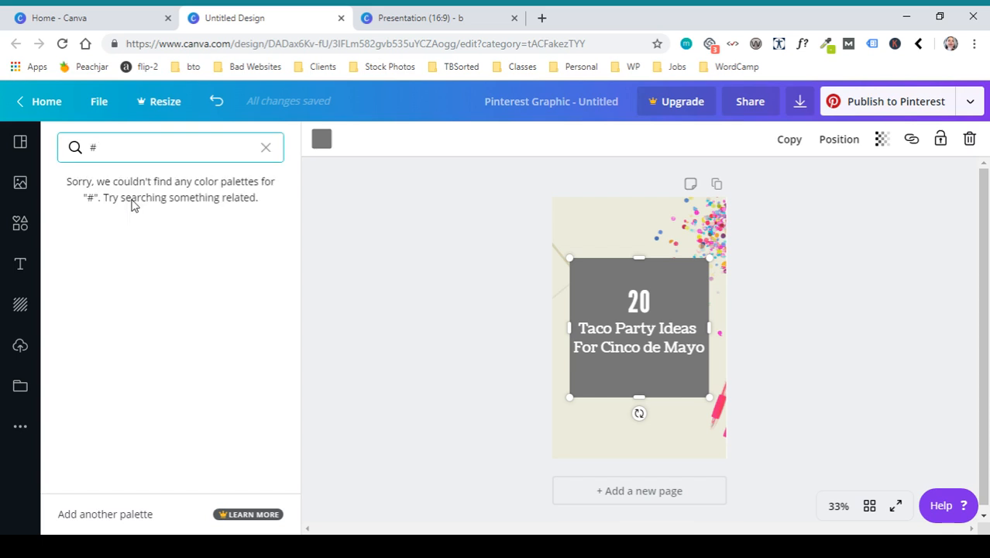
type("af2078")
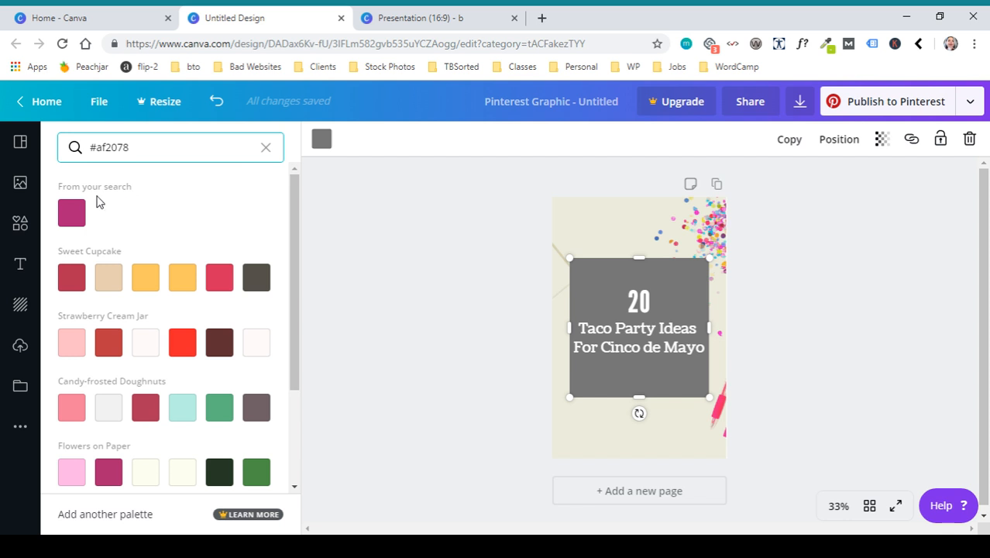
left_click(77, 213)
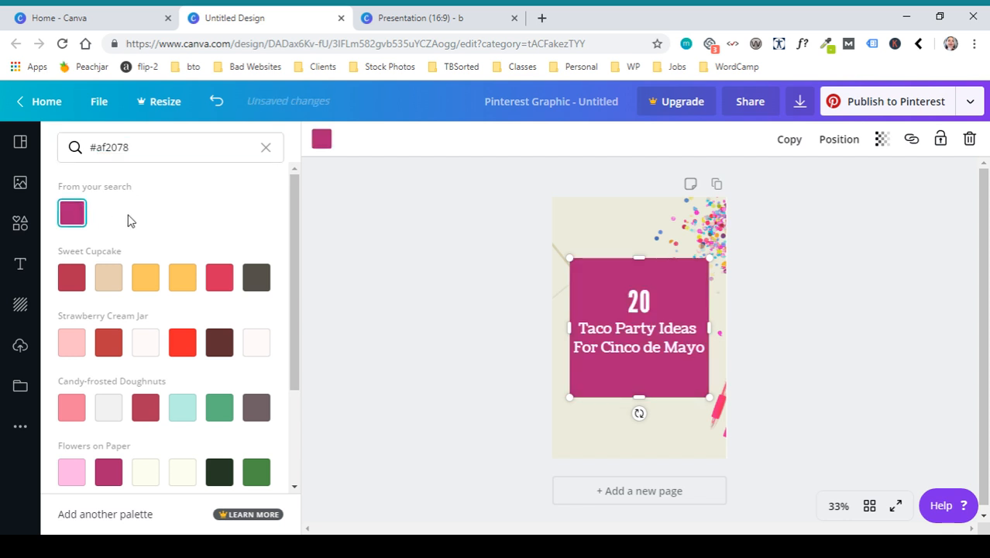
Brighten the background desk and confetti photo with a filter
left_click(576, 226)
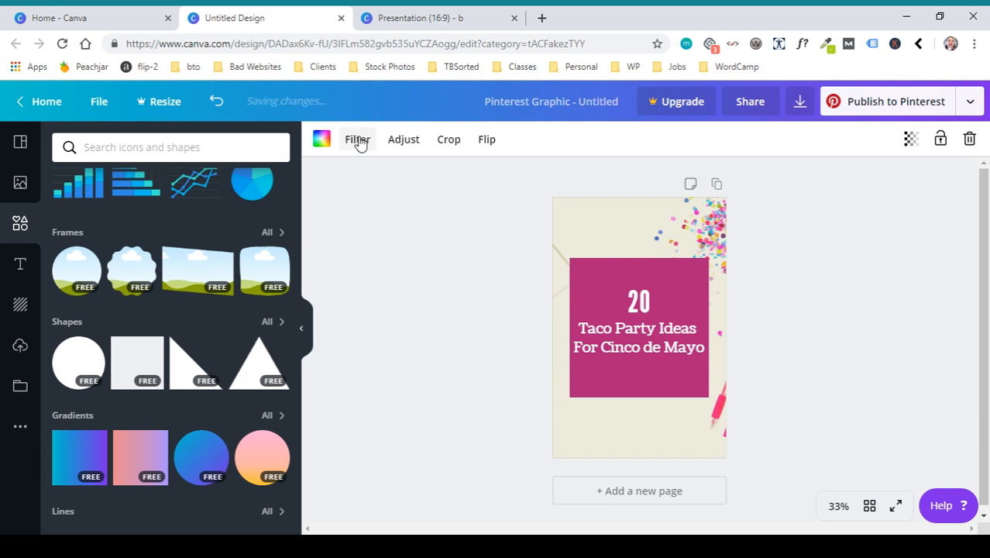
left_click(357, 140)
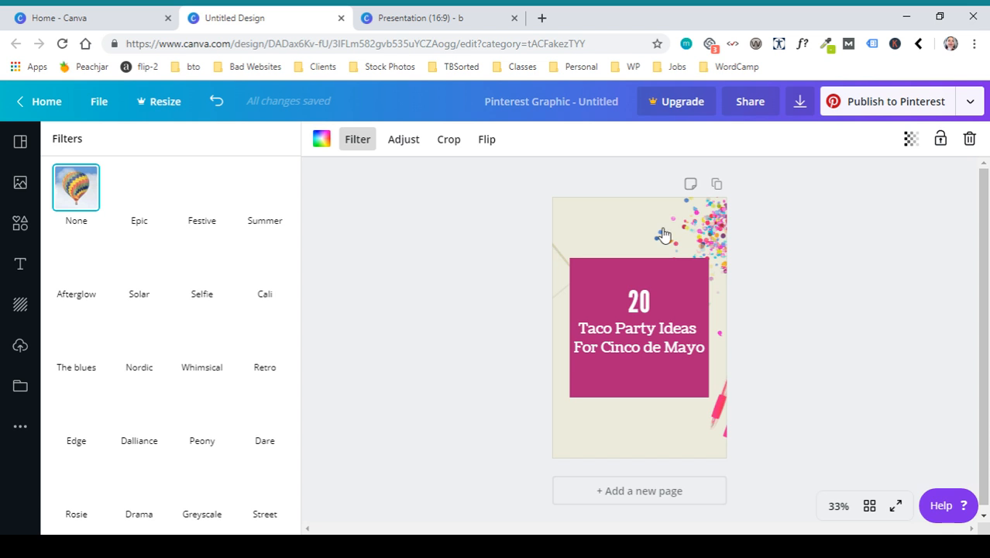
left_click(735, 421)
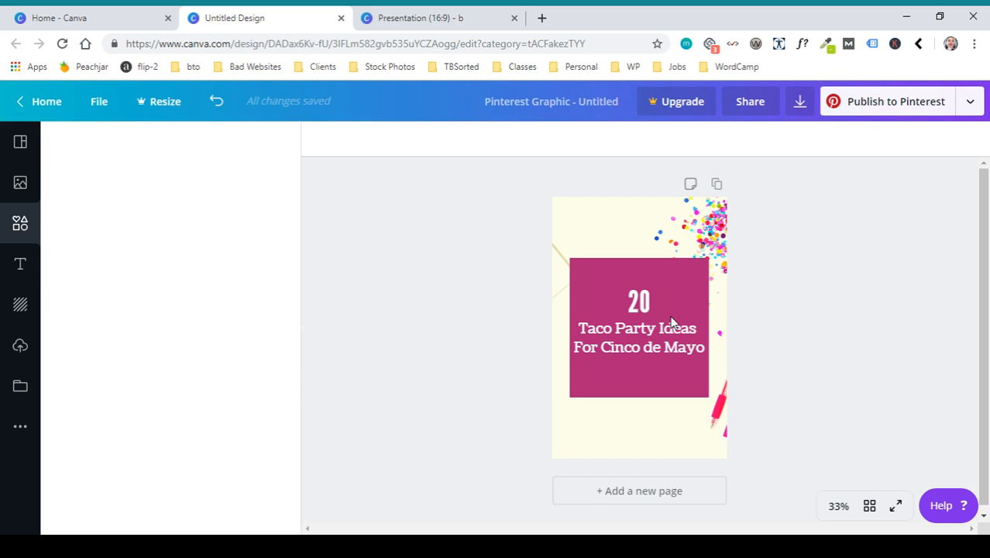
Open the saved "Canva Webinar - Square" design from the home page's designs
key("ctrl+shift+Tab")
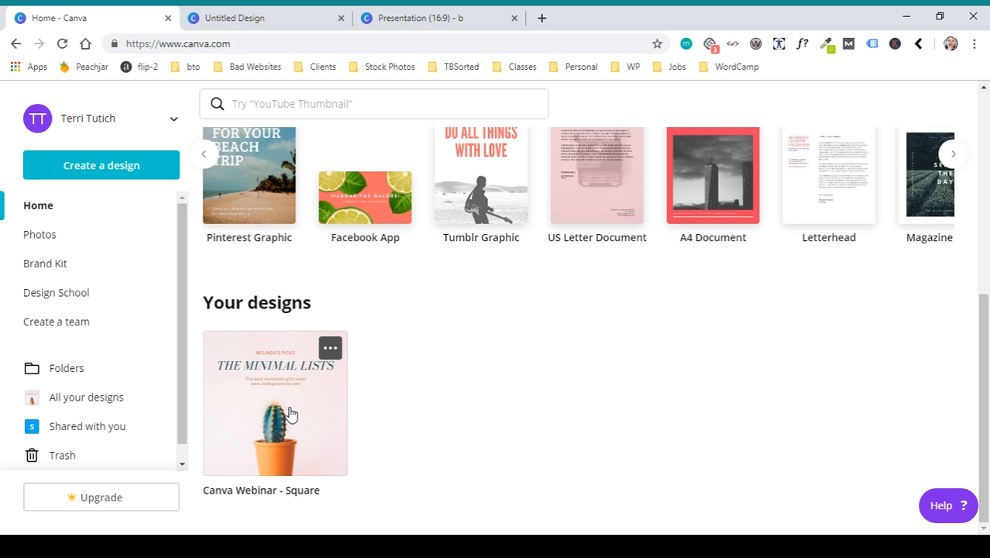
left_click(291, 414)
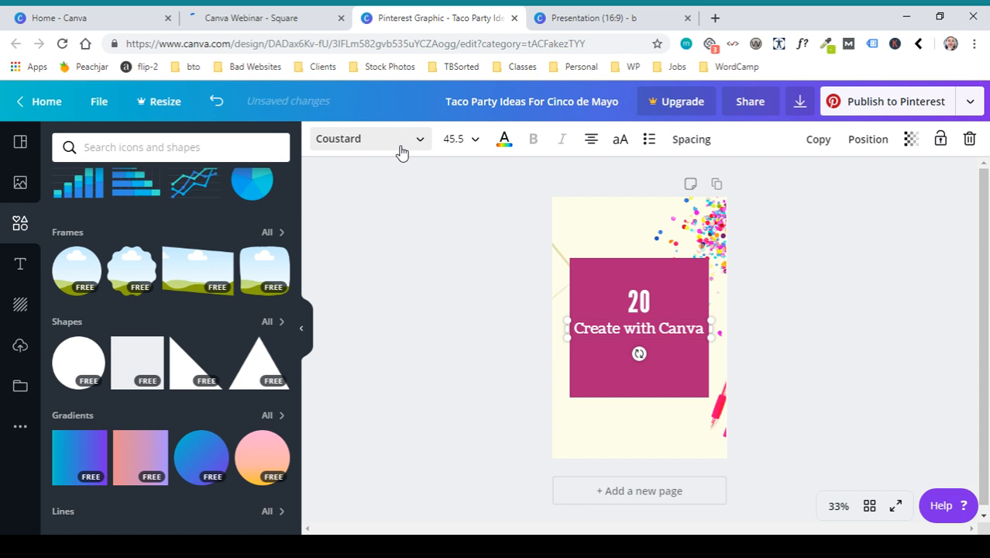
Change the font of the "Create with Canva" title to Playlist Script
left_click(400, 147)
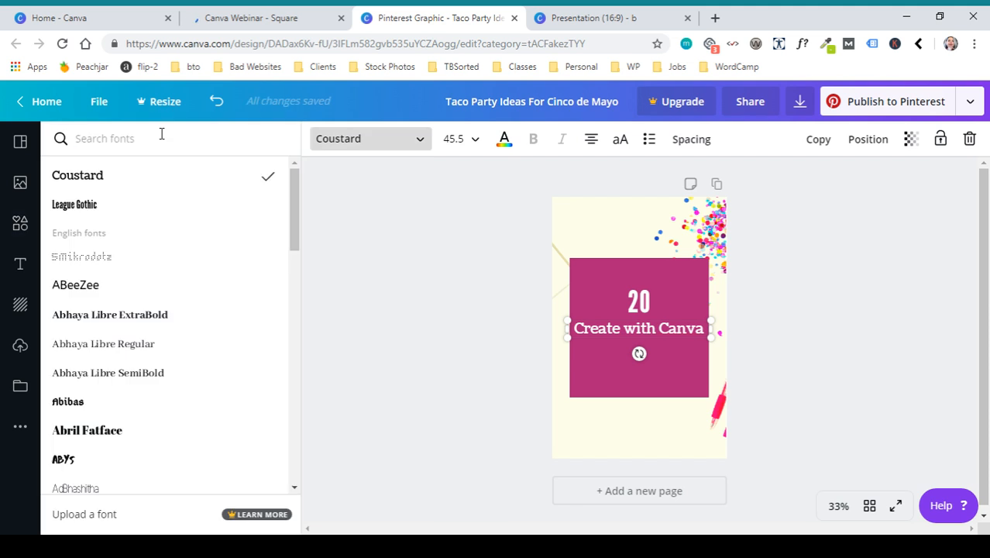
type("ply")
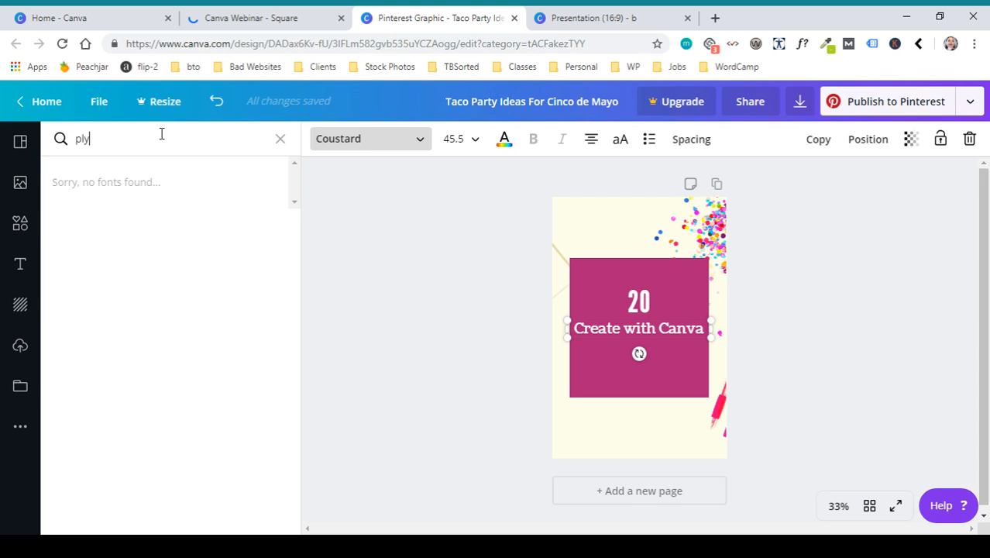
key("BackSpace")
type("ay")
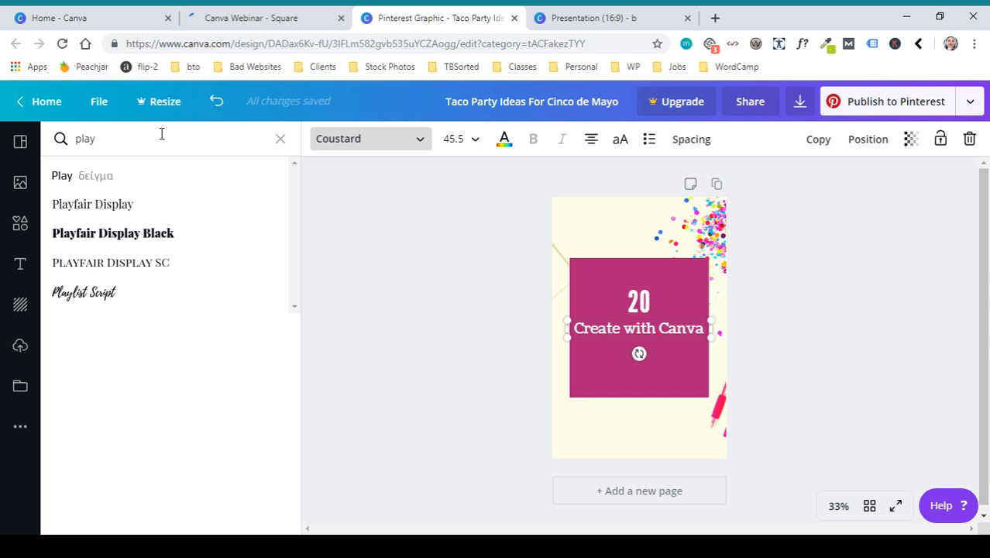
left_click(155, 298)
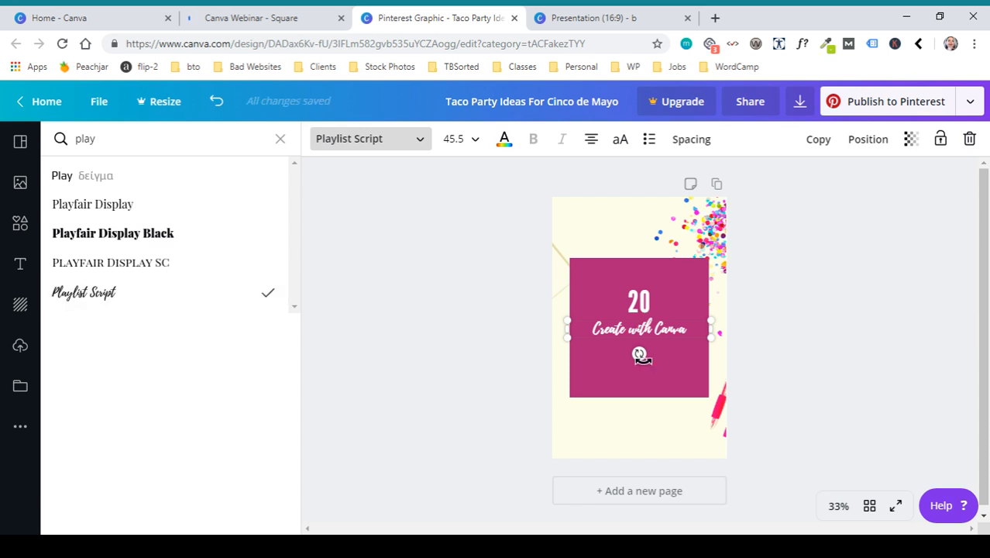
Rotate the "Create with Canva" title slightly counterclockwise and break it onto two lines before "Canva"
left_click_drag(640, 355, 652, 361)
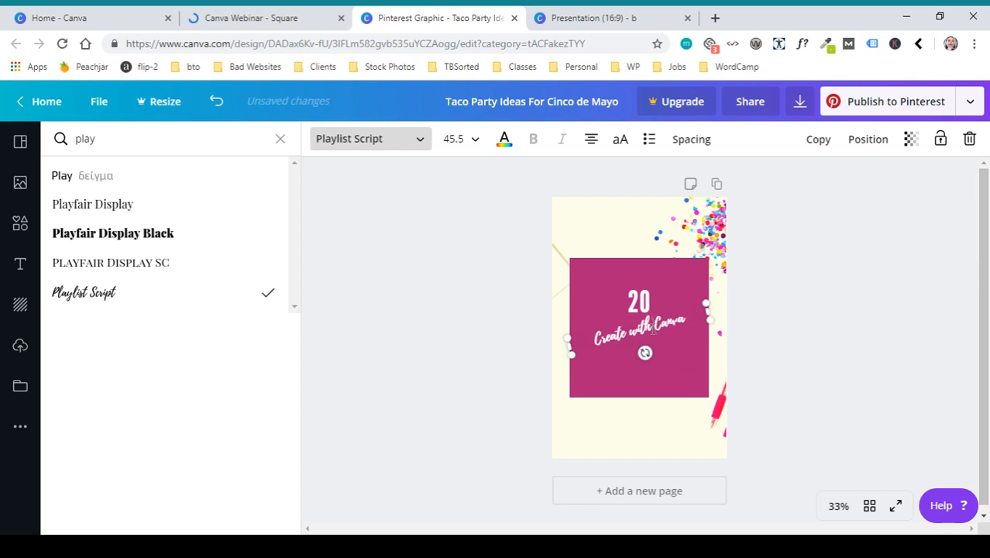
key("Return")
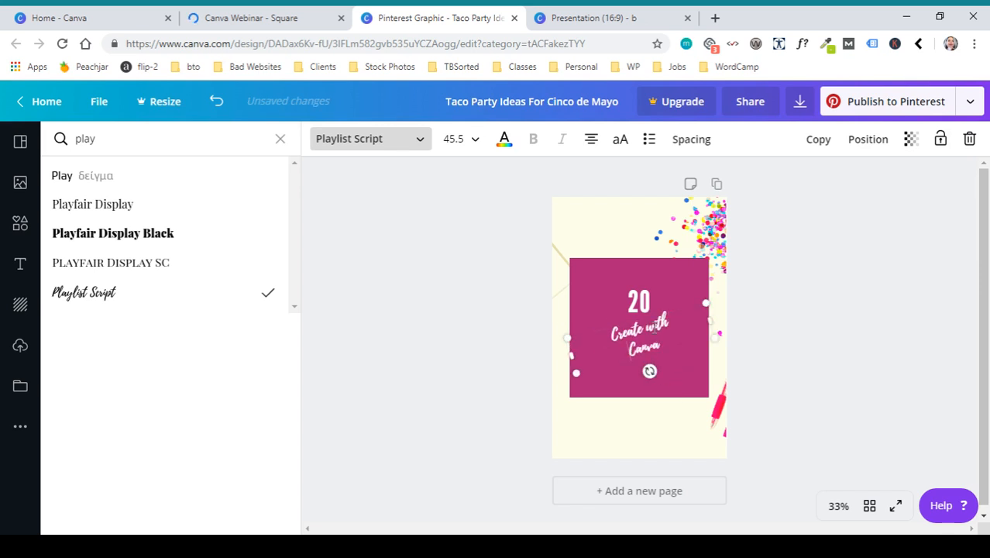
Change the font of the "20" heading to Raleway
left_click(643, 302)
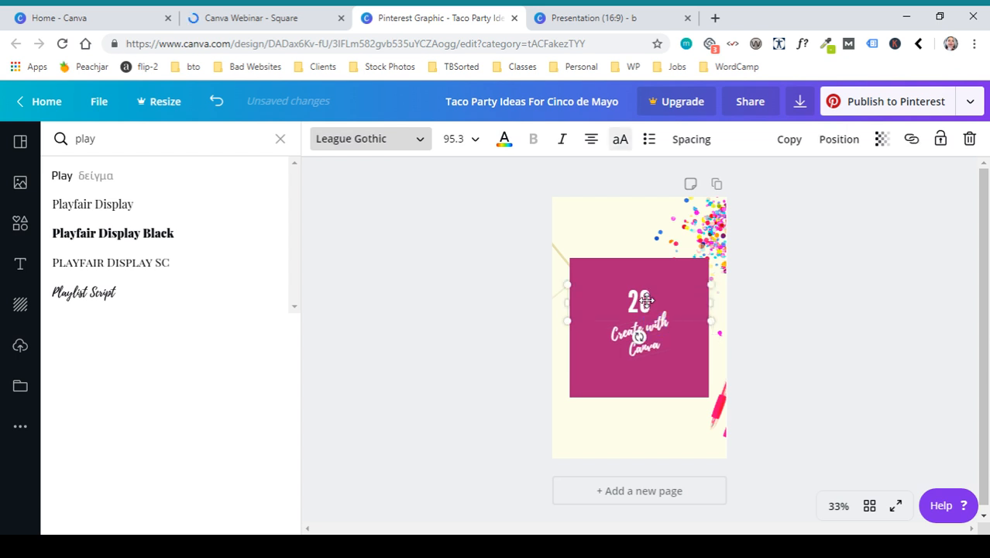
left_click_drag(126, 136, 75, 132)
type("rale")
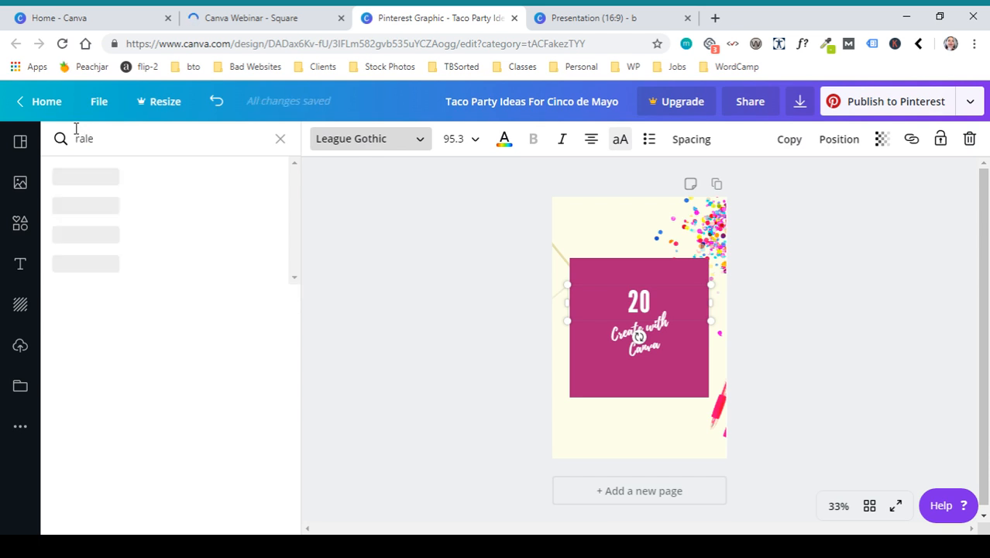
type("way")
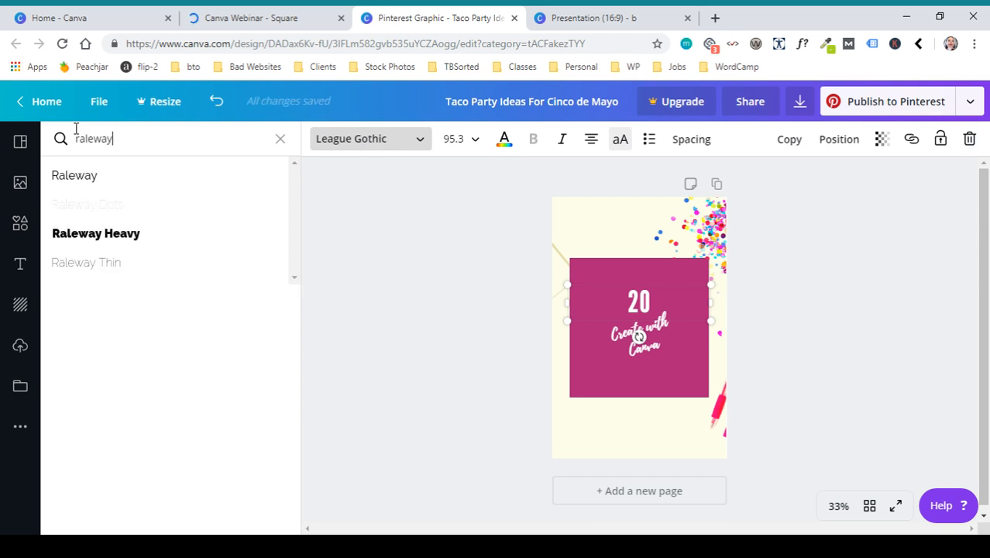
left_click(85, 178)
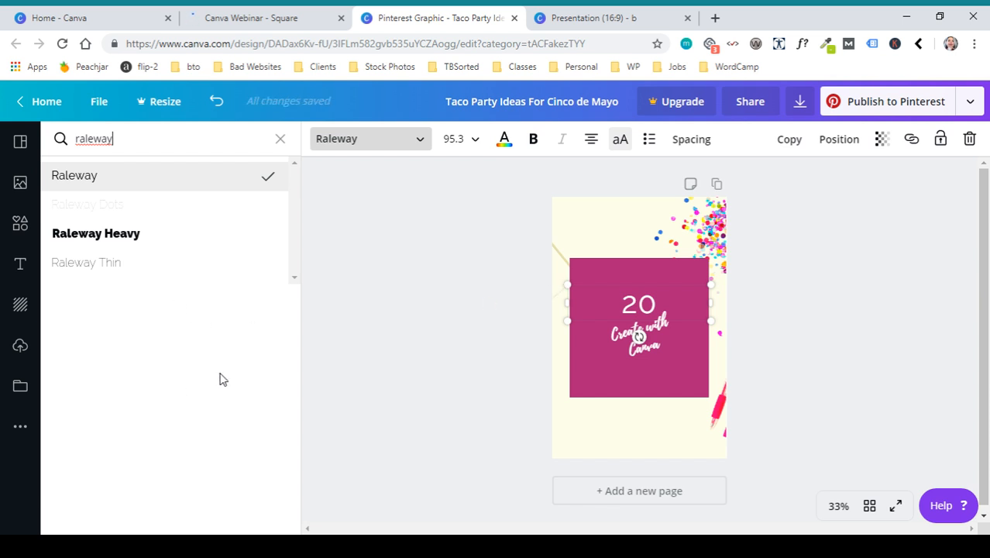
Replace the "20" heading with "FREE WEBINAR" and set its font size to 18
double_click(636, 302)
type("FREE WEBINAR")
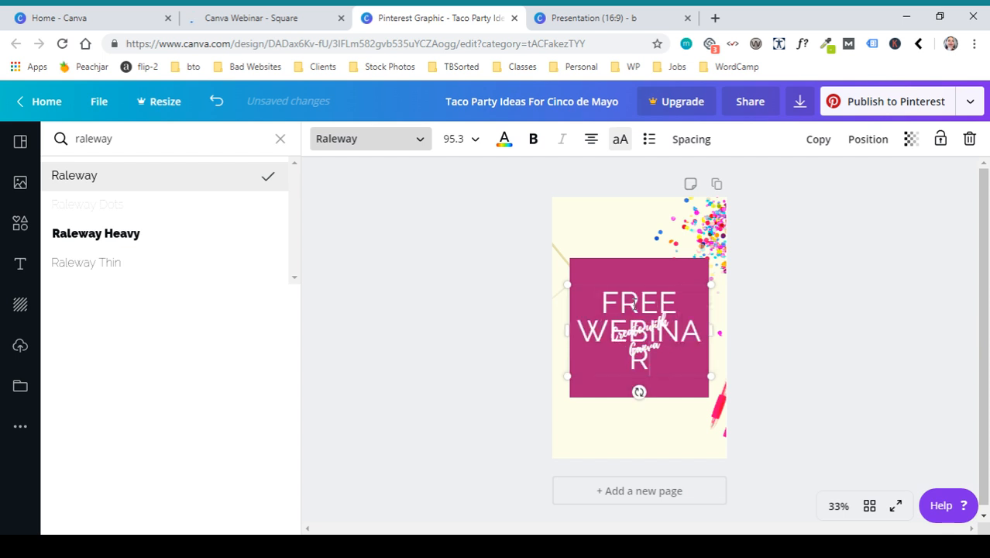
key("ctrl+a")
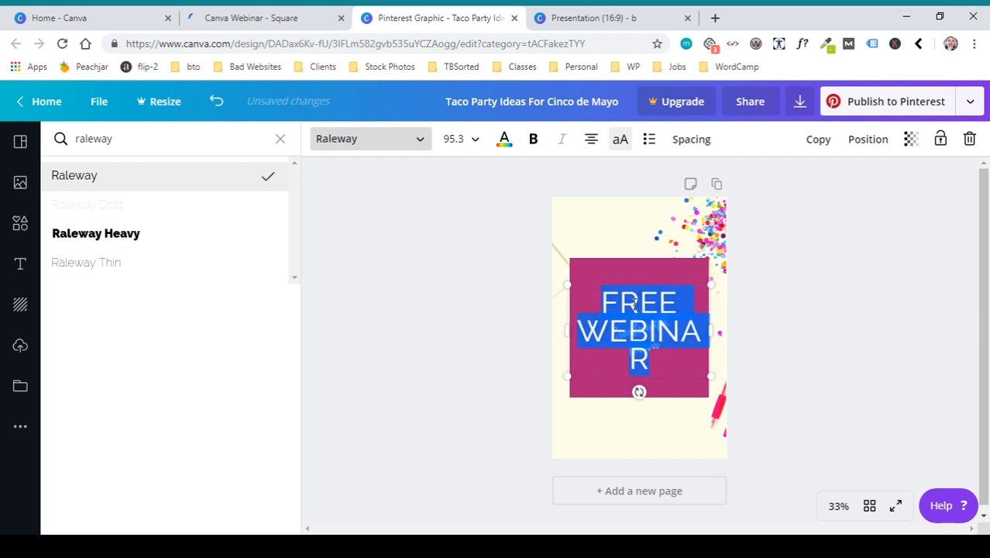
left_click(457, 139)
left_click(455, 351)
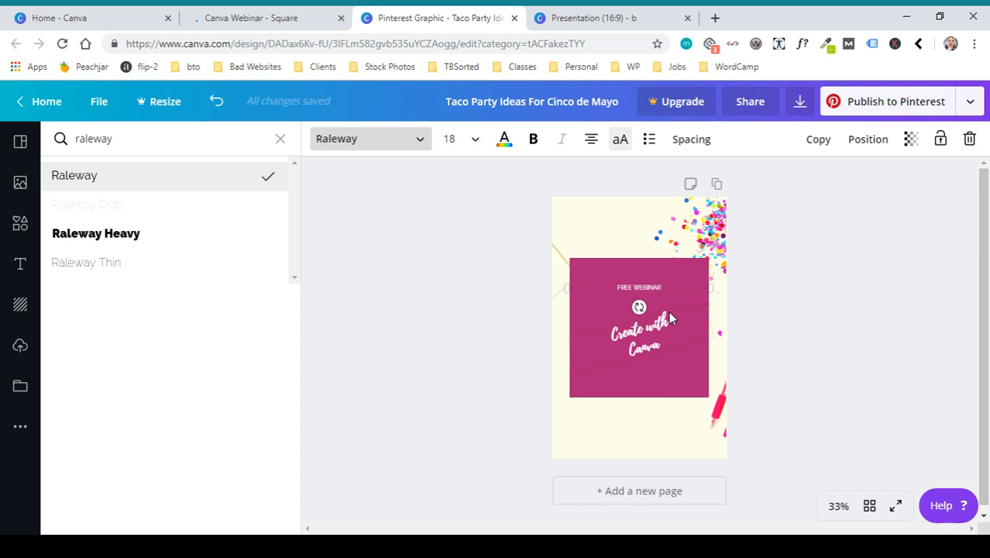
Set the font size of the whole "Create with Canva" title to 104
left_click(647, 330)
double_click(647, 328)
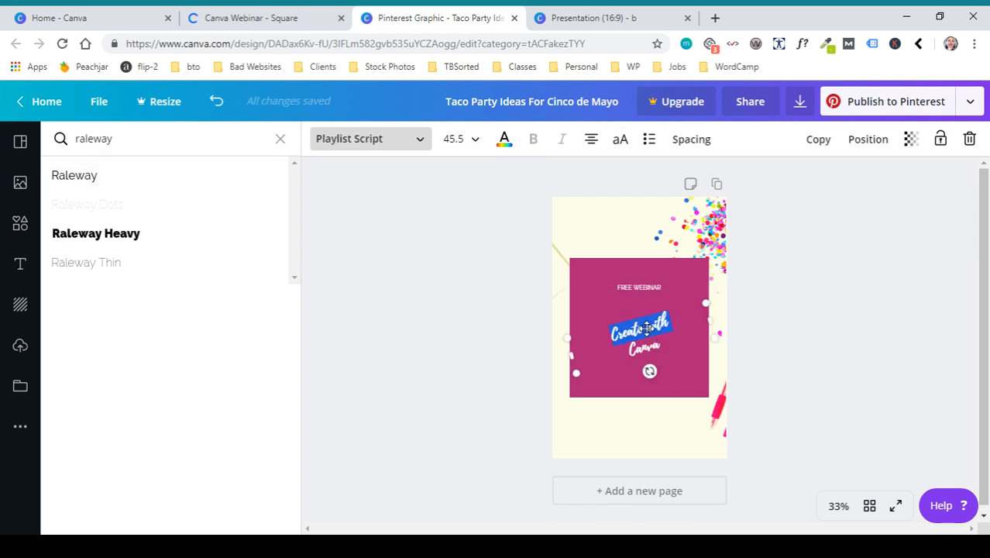
double_click(648, 342)
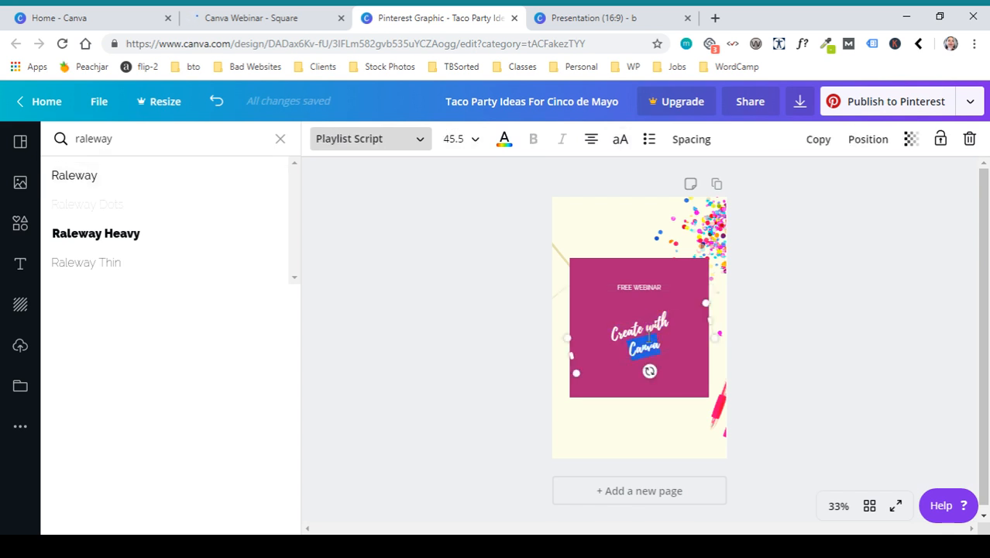
triple_click(649, 339)
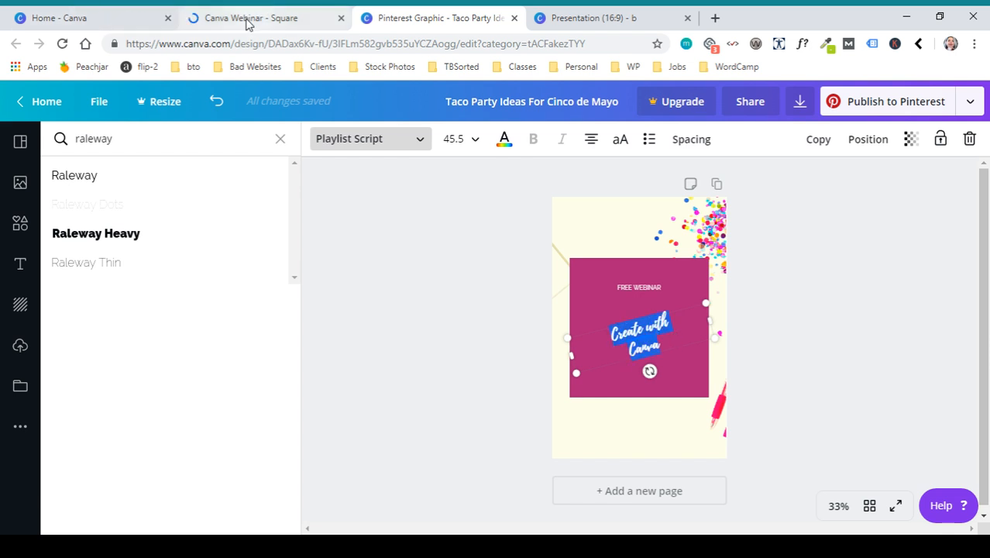
left_click(469, 138)
scroll(476, 373, "down", 5)
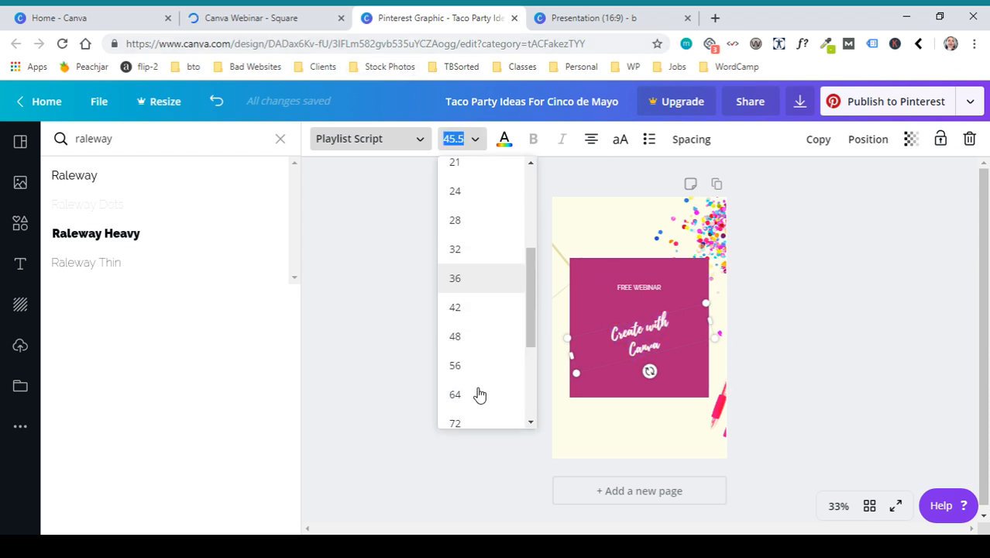
left_click(475, 347)
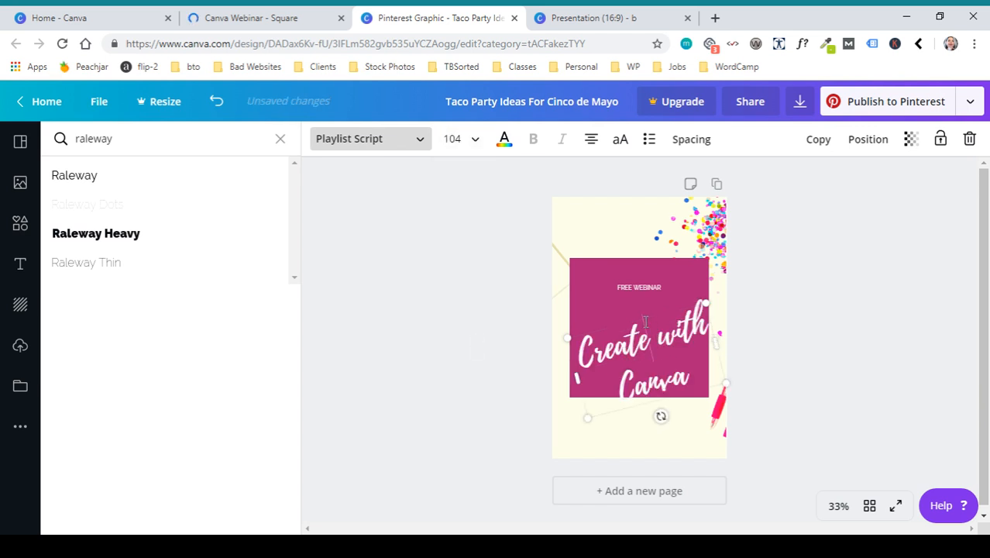
Move the enlarged "Create with Canva" title up and slightly left so it sits within the magenta square
left_click_drag(634, 306, 634, 286)
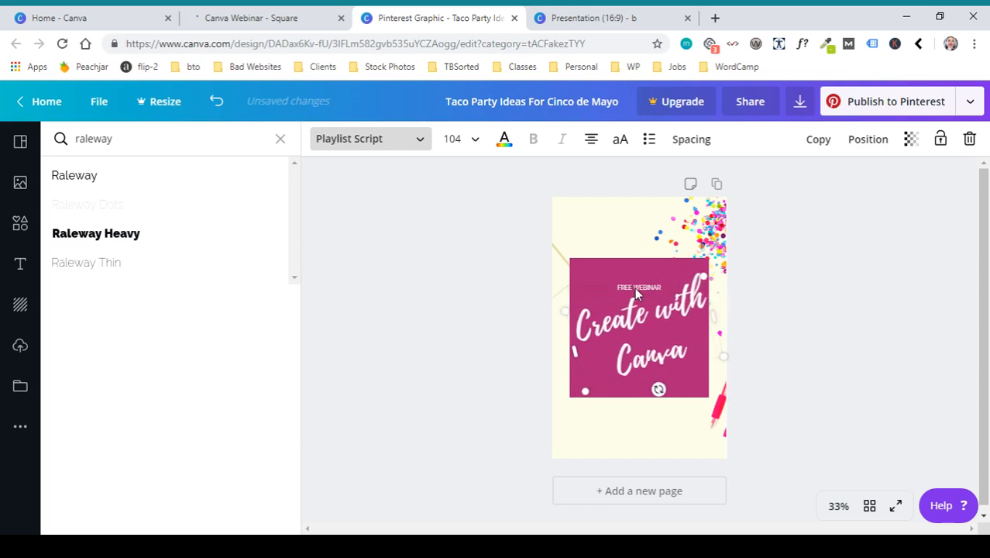
key("Left")
key("Left")
key("Left")
key("Left")
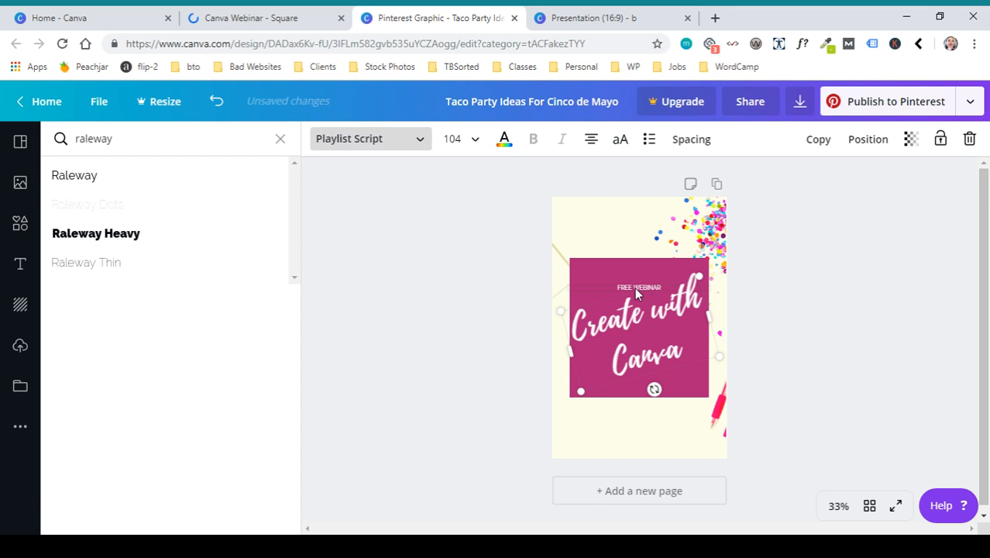
Tighten the "Create with Canva" title to a letter spacing of about -54 and a line height of about 1.06
triple_click(652, 336)
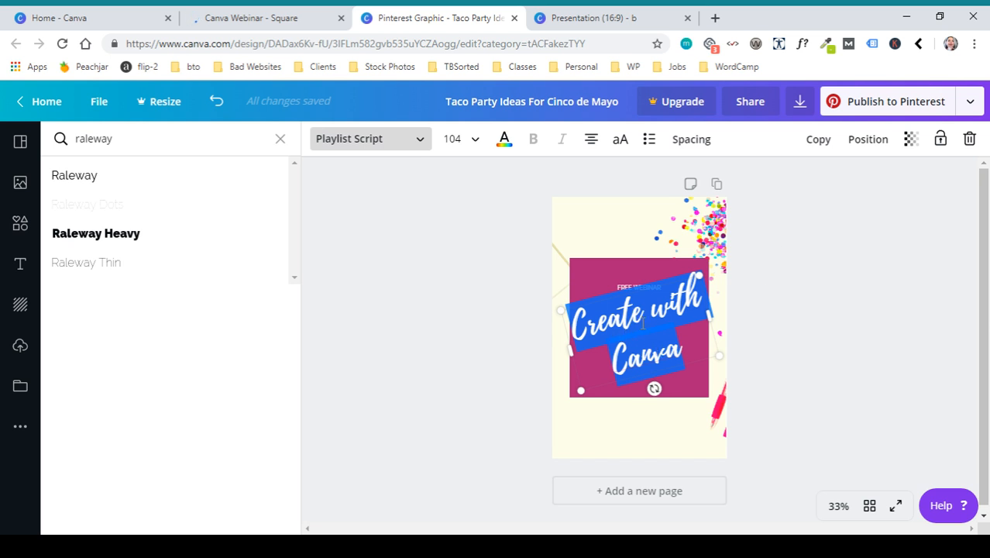
left_click(692, 141)
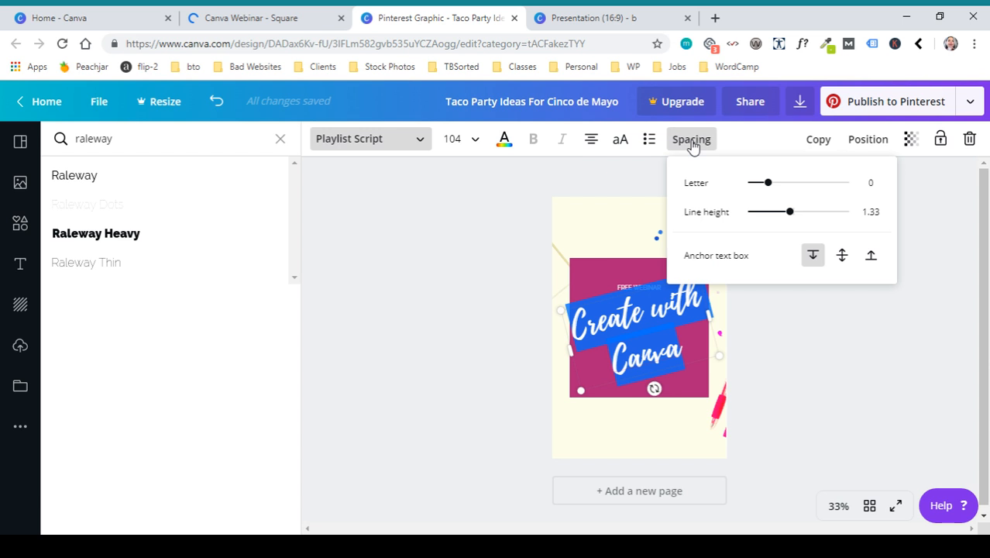
left_click_drag(788, 213, 761, 191)
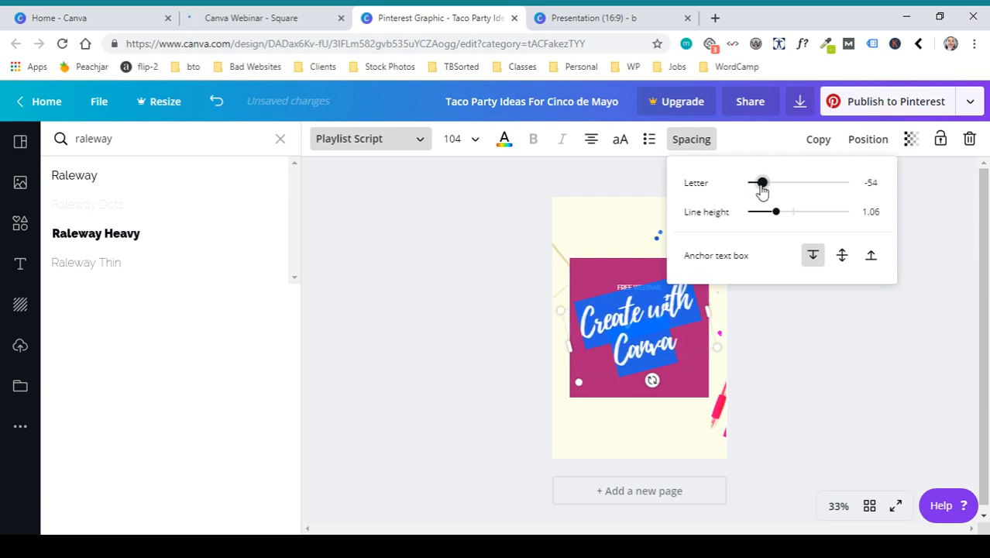
left_click(798, 333)
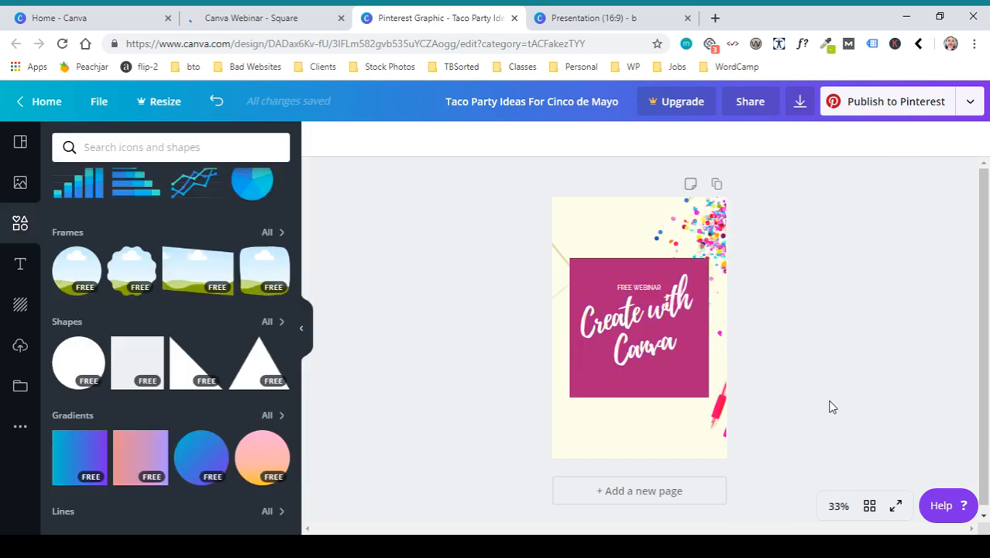
View the available publishing options for the Pinterest graphic
scroll(670, 377, "down", 1)
scroll(672, 420, "up", 1)
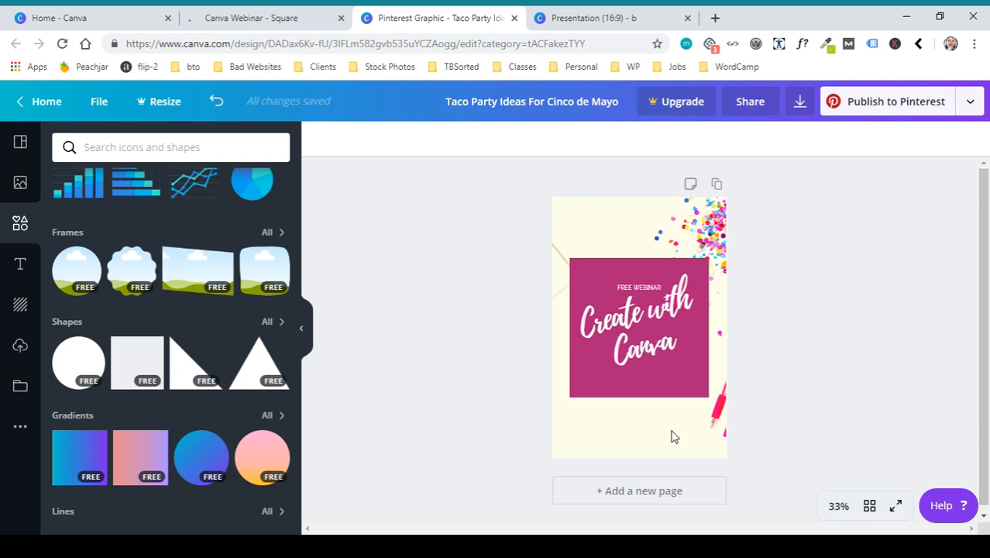
left_click(967, 104)
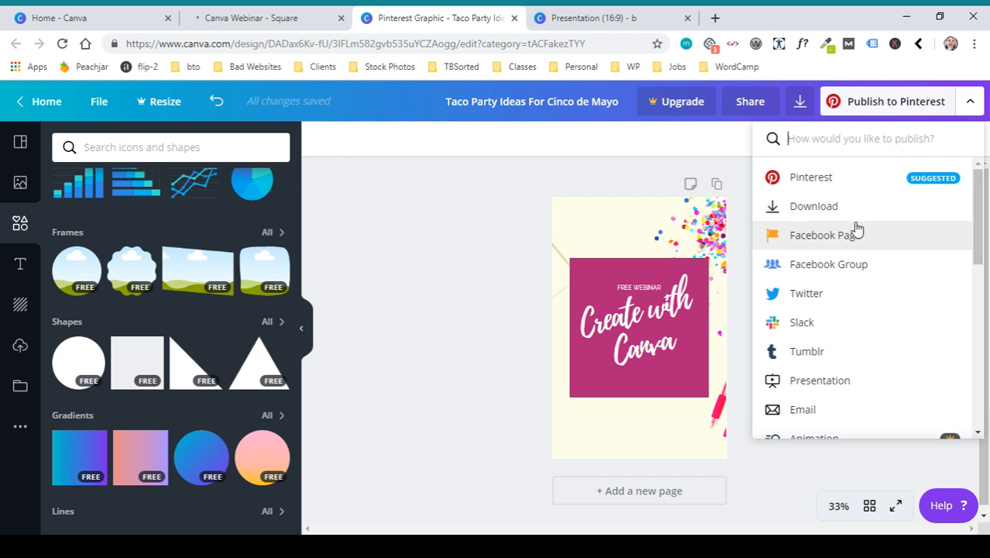
scroll(405, 388, "down", 1)
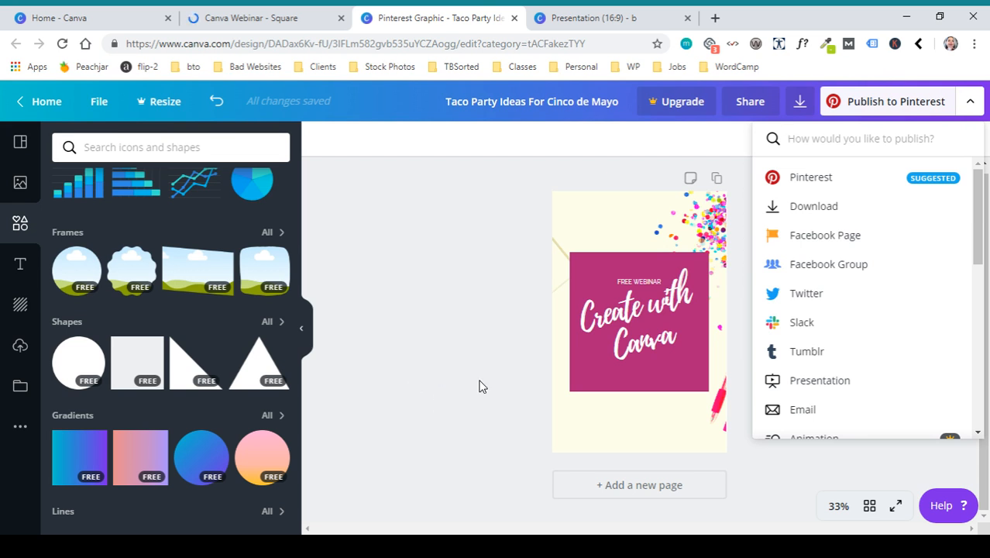
scroll(477, 377, "up", 1)
left_click(482, 347)
In the Canva Webinar - Square design, correct "Creat" to "Create" and widen the title box so "Create with" fits on one line
left_click(259, 9)
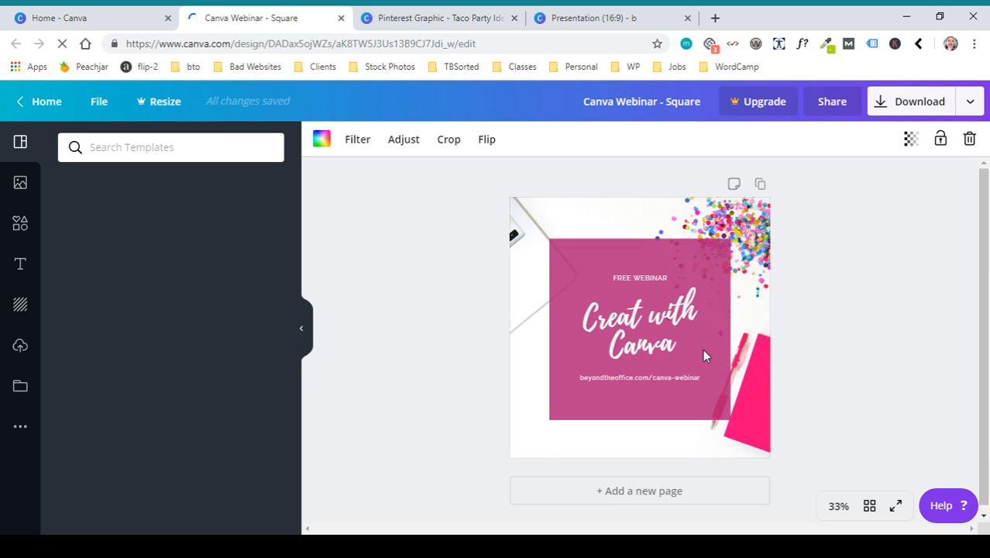
left_click(638, 322)
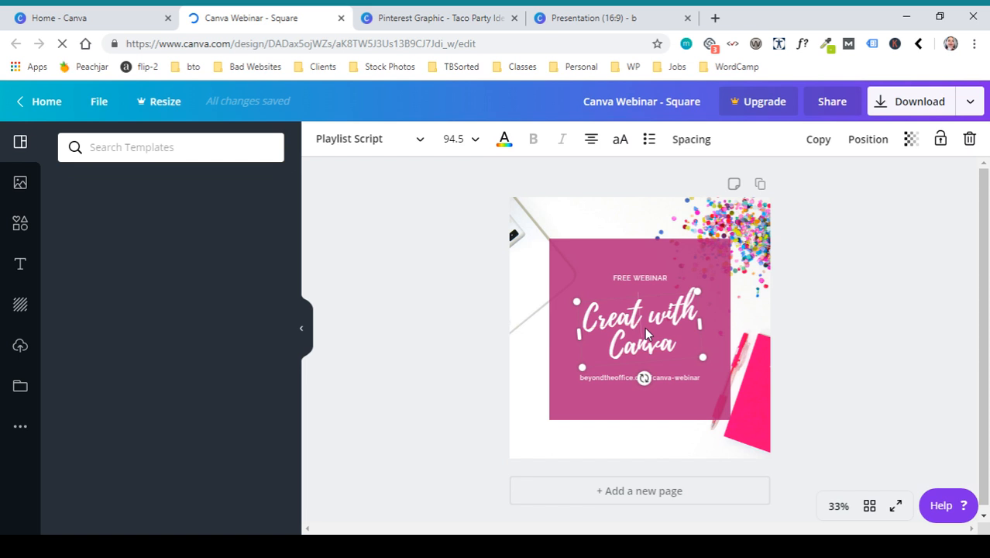
type("e")
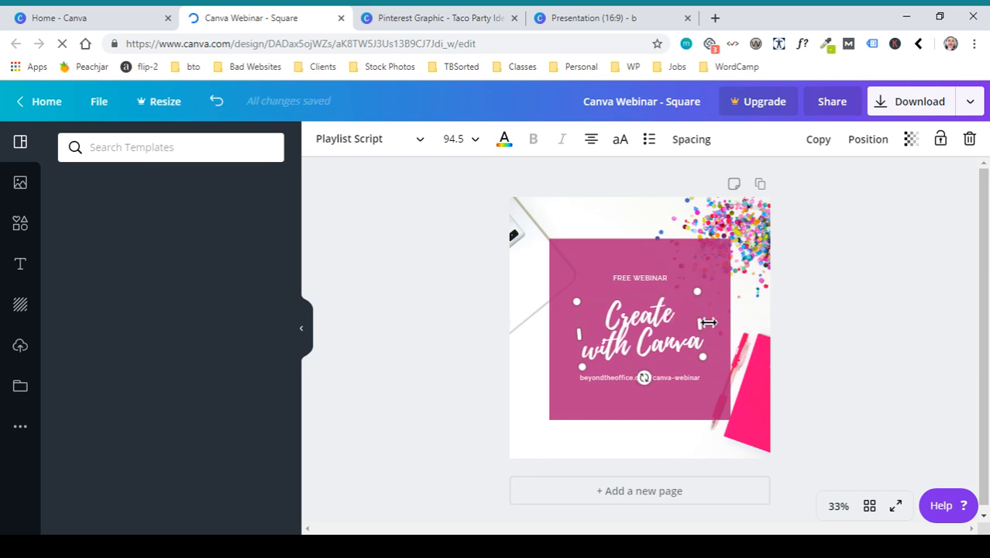
left_click_drag(708, 322, 707, 323)
left_click(827, 295)
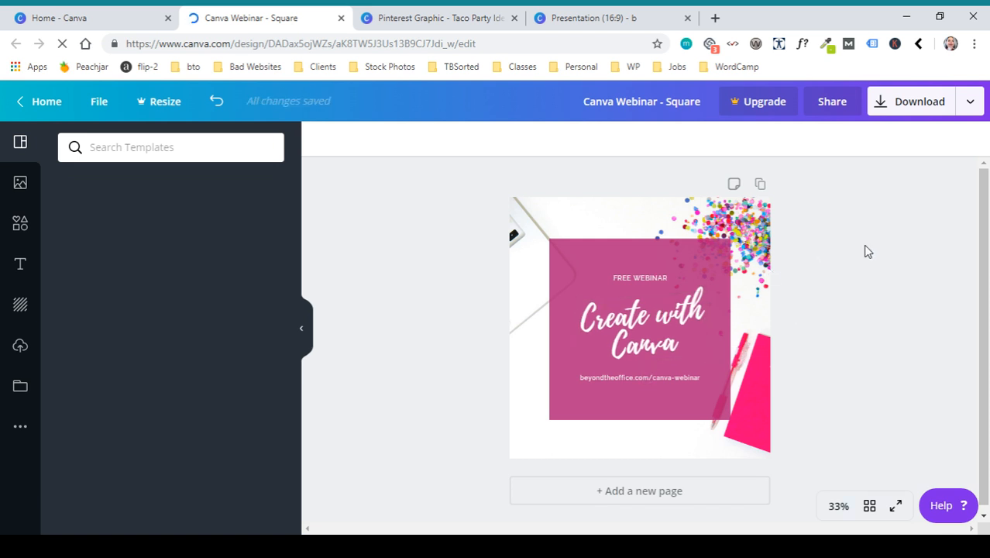
On the Canva home page, show the available actions for the Canva Webinar - Square design
left_click(121, 12)
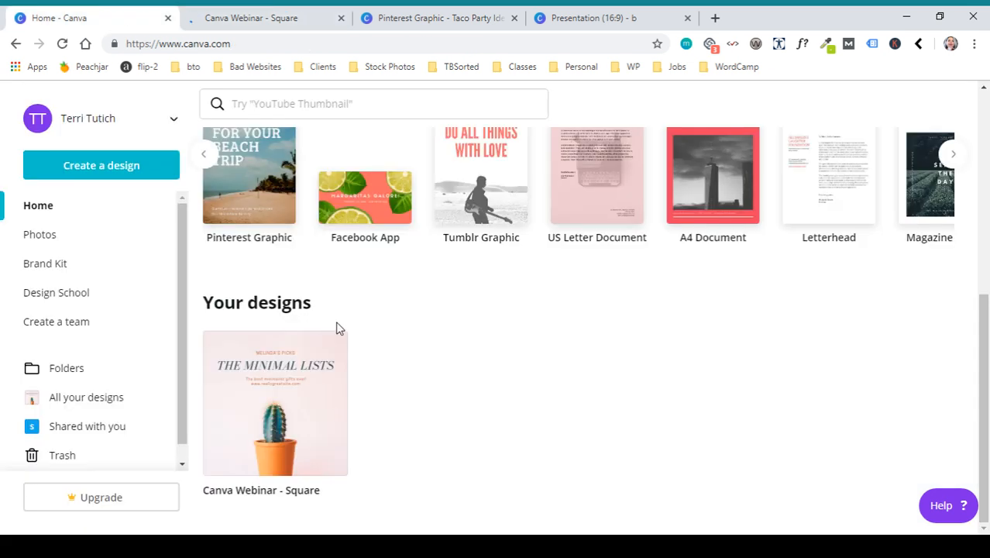
mouse_move(332, 351)
left_click(332, 351)
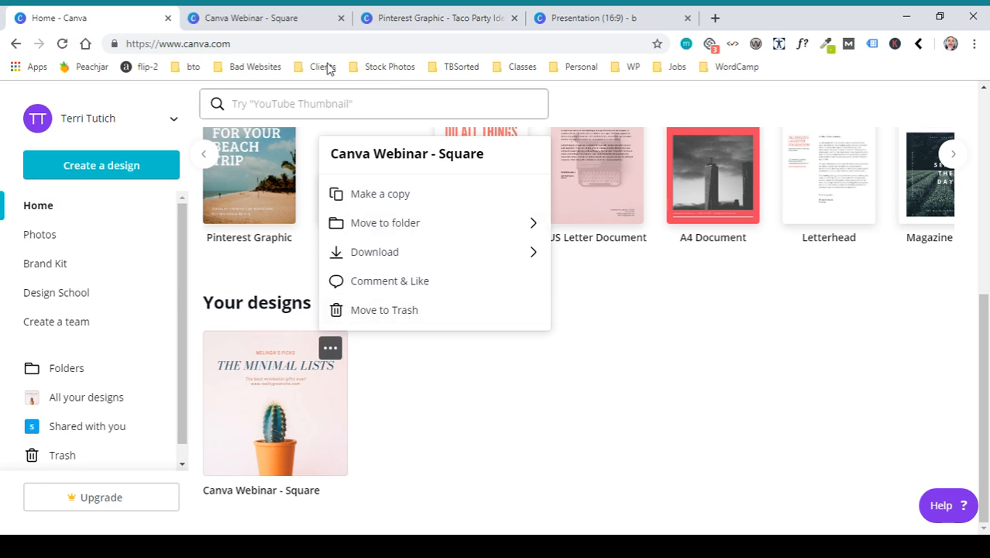
Duplicate the page in the Canva Webinar - Square design and replace the copy's heading with "NEW BLOG POST"
left_click(332, 19)
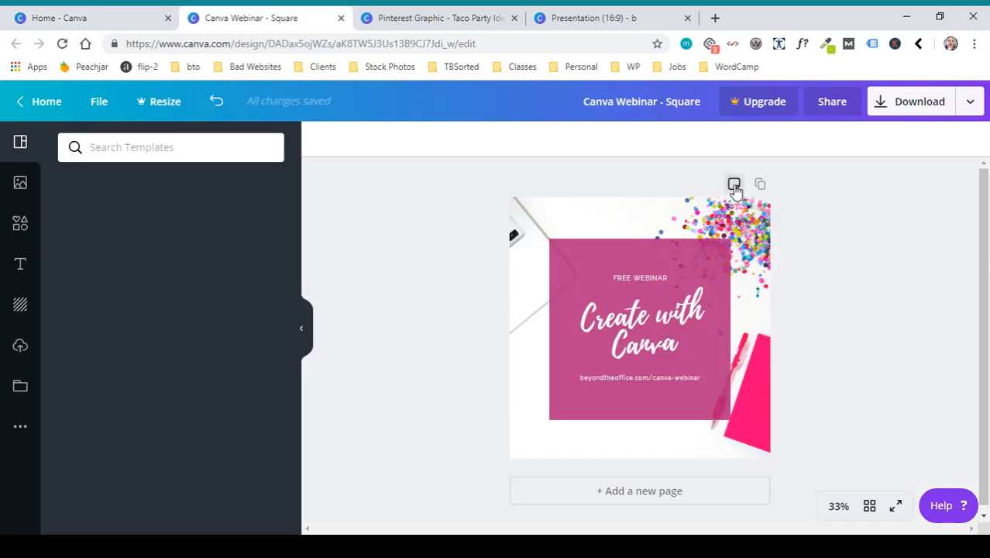
left_click(759, 185)
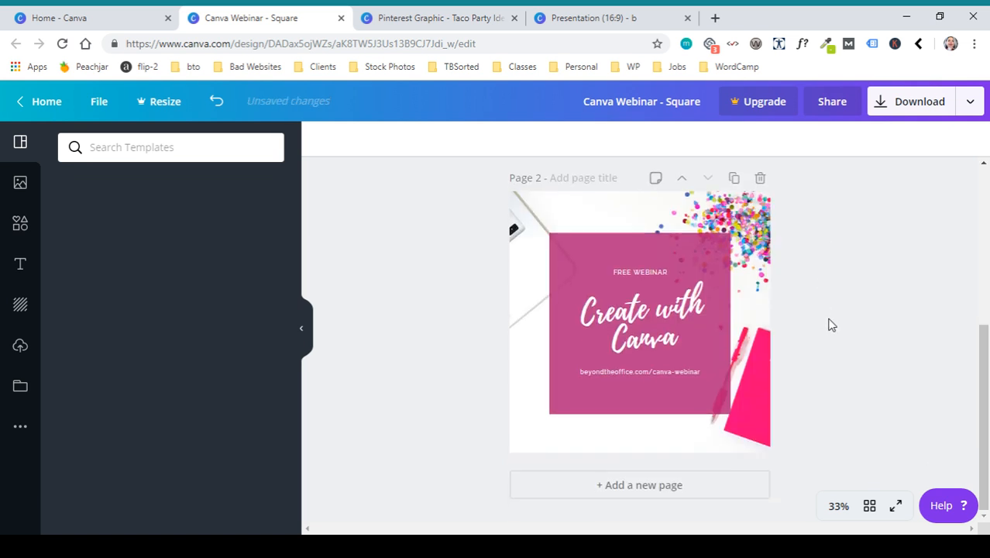
double_click(639, 319)
left_click(642, 276)
left_click(643, 274)
type("NEW")
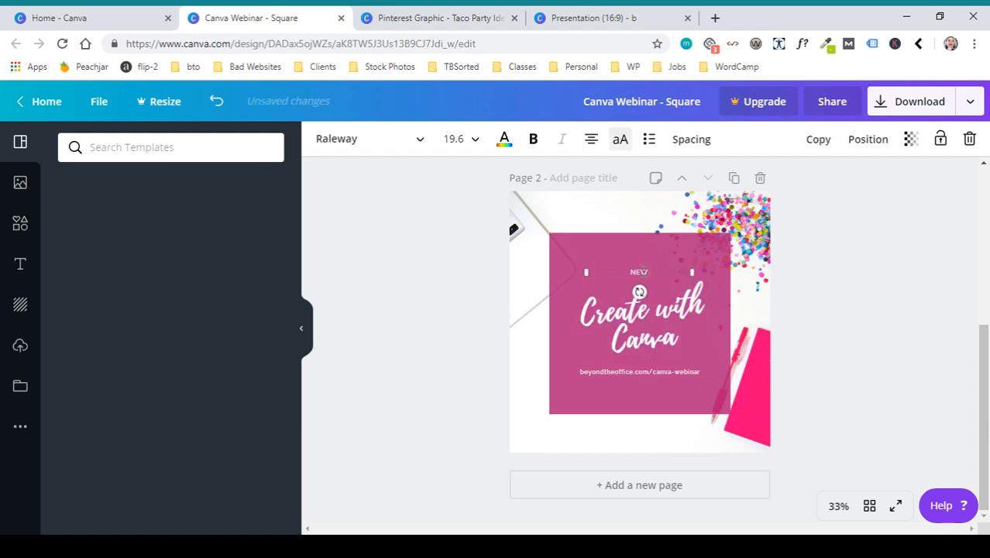
type(" BLOG POST")
Replace the script title on page 2 with "How to Make Your Website Load Faster"
double_click(641, 321)
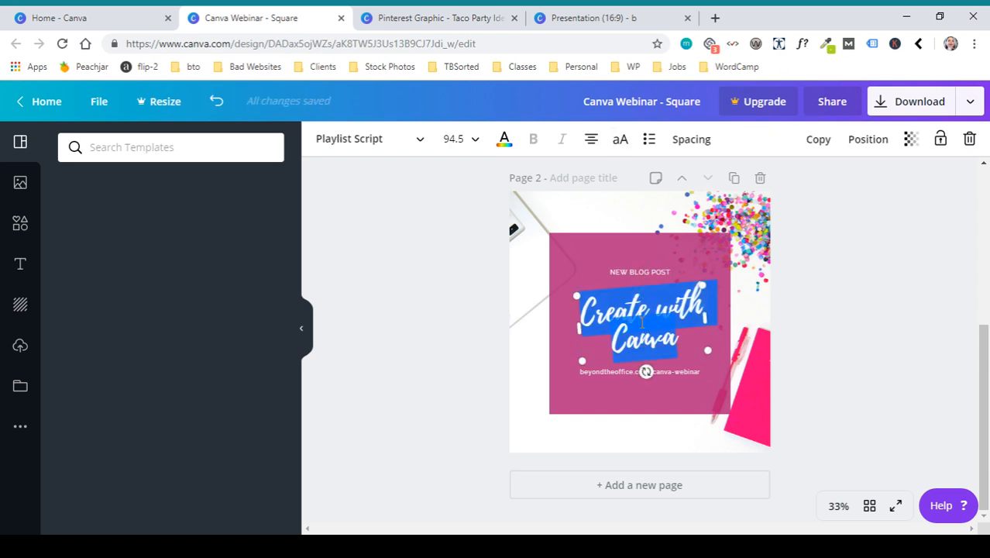
type("How to amek")
key("BackSpace")
key("BackSpace")
key("BackSpace")
key("BackSpace")
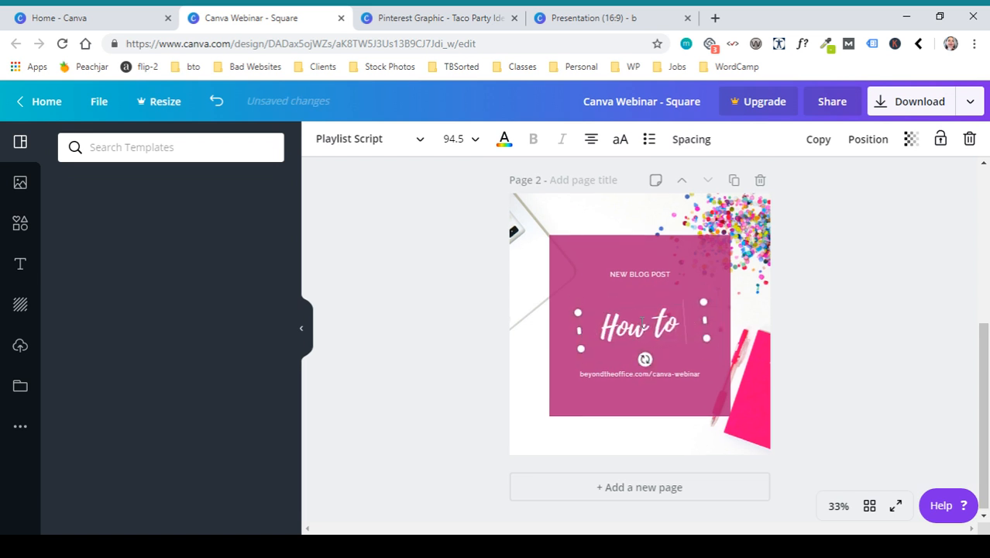
type("Make yur")
key("BackSpace")
key("BackSpace")
key("BackSpace")
key("BackSpace")
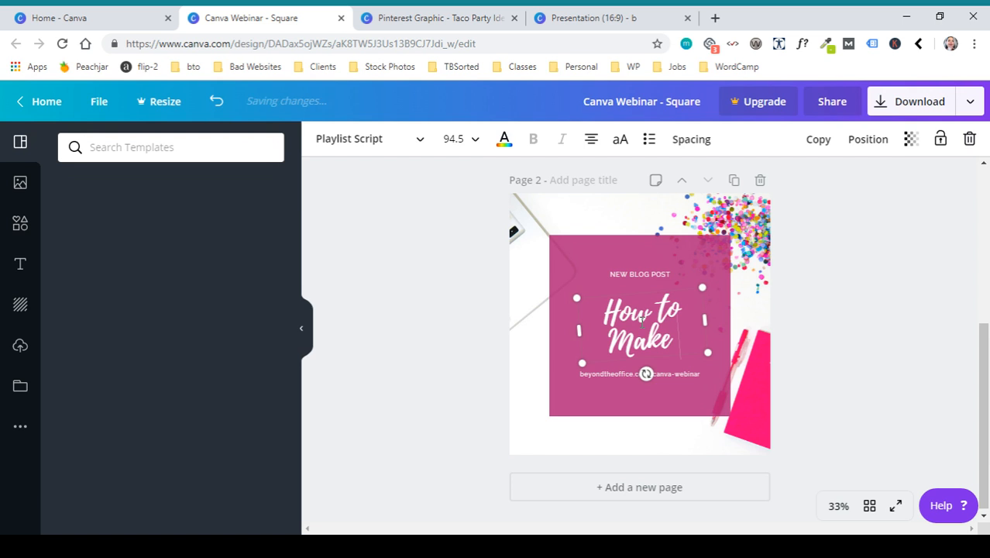
type("Your Website Lo")
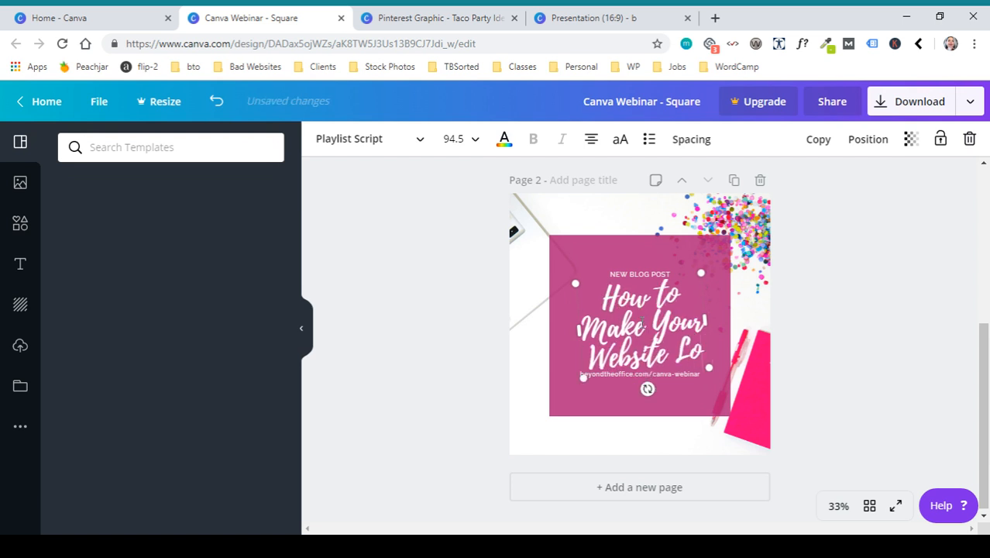
type("ad Faster")
Set the font size of the page 2 title "How to Make Your Website Load Faster" to 80
key("ctrl+a")
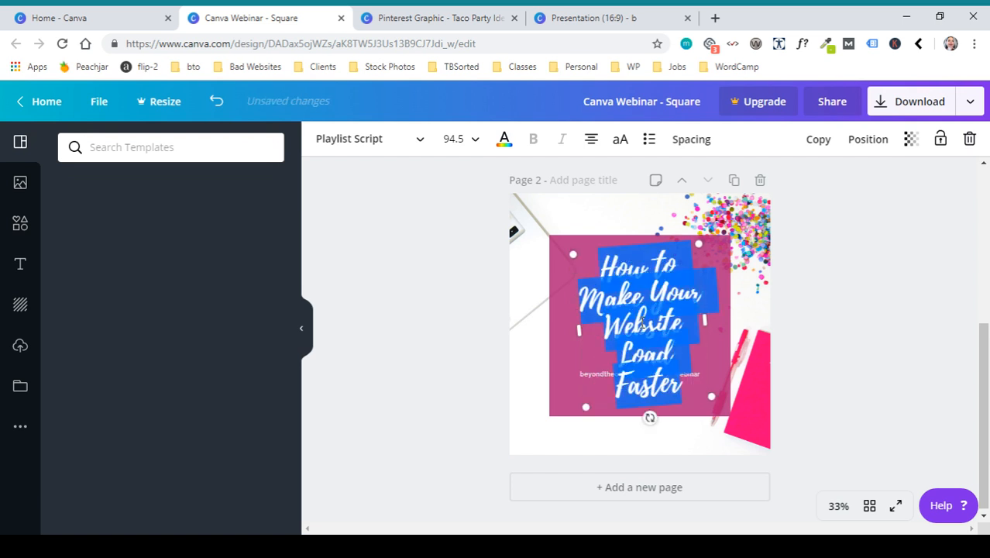
left_click(469, 141)
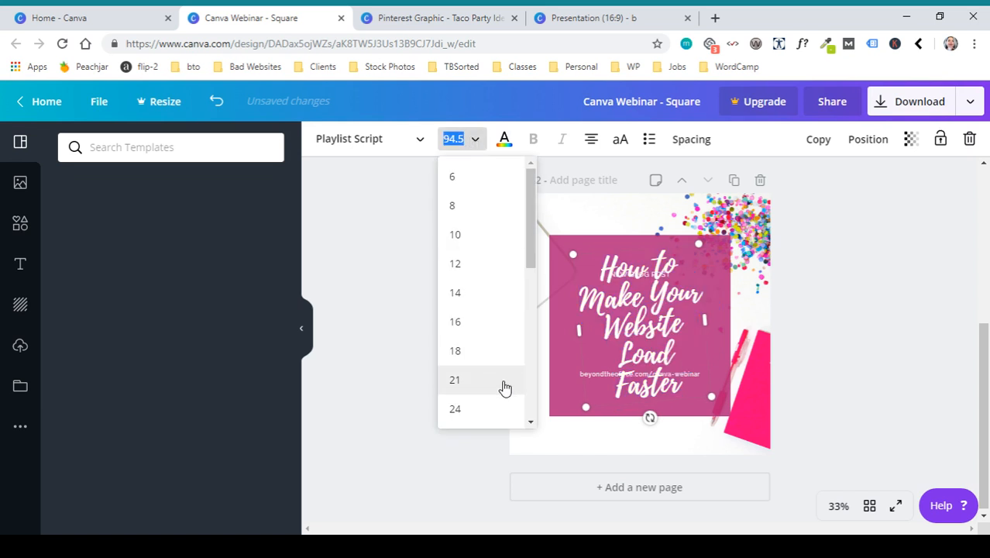
scroll(504, 387, "down", 5)
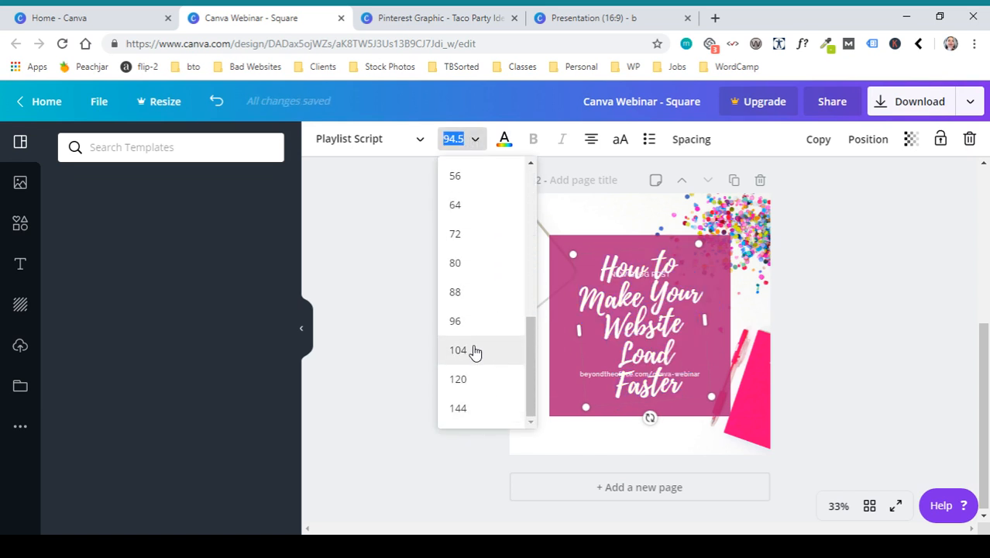
left_click(470, 267)
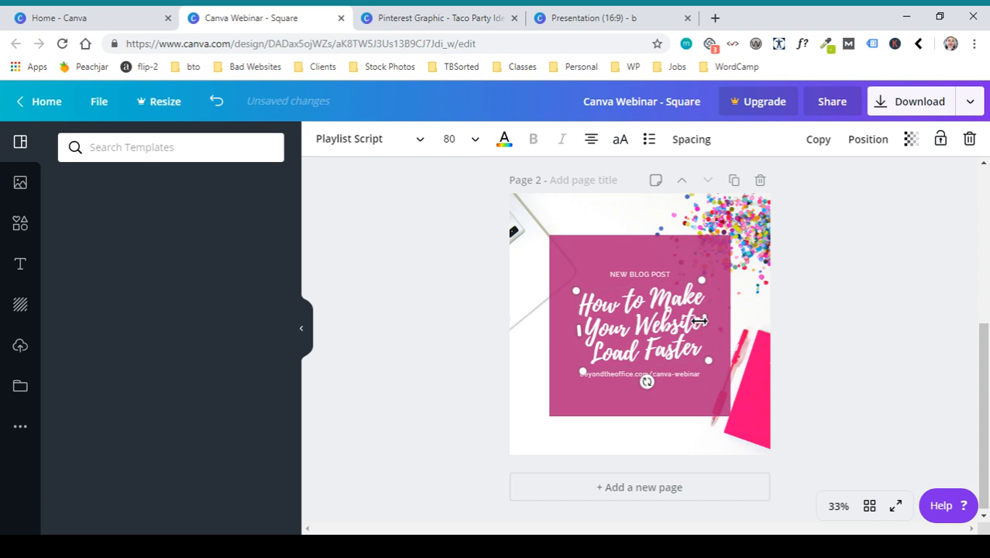
left_click(679, 374)
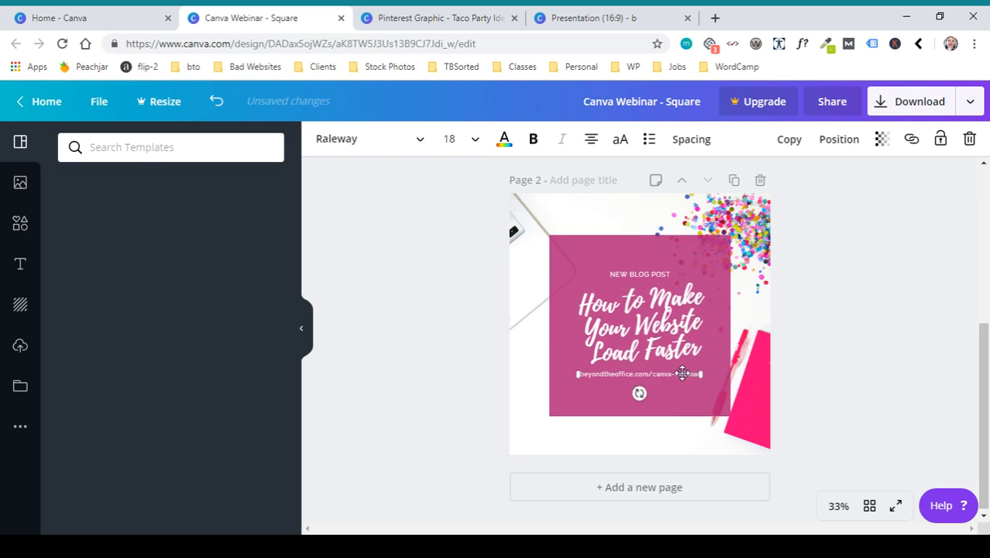
Upload the laptop-on-desk photo and set it as the background of page 2
scroll(848, 322, "up", 4)
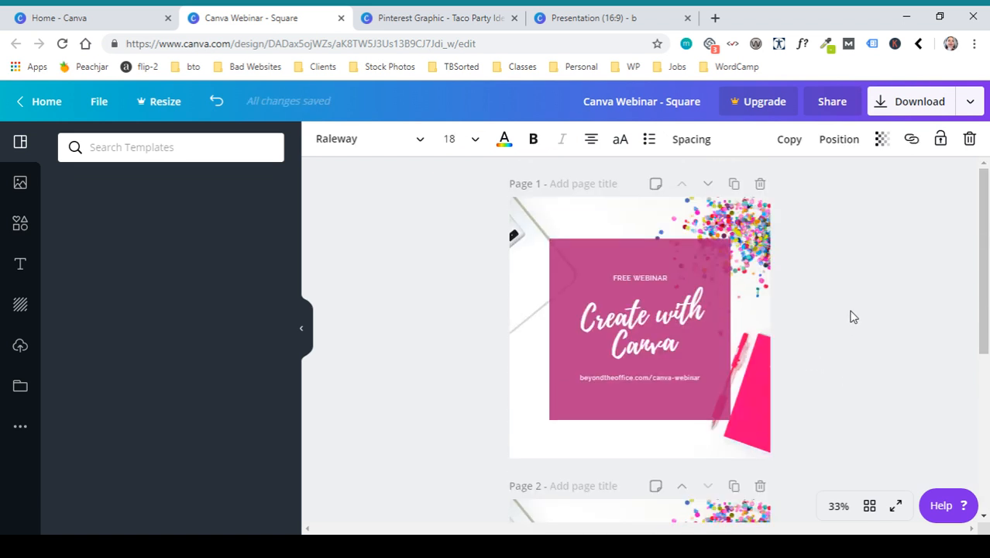
scroll(805, 334, "down", 4)
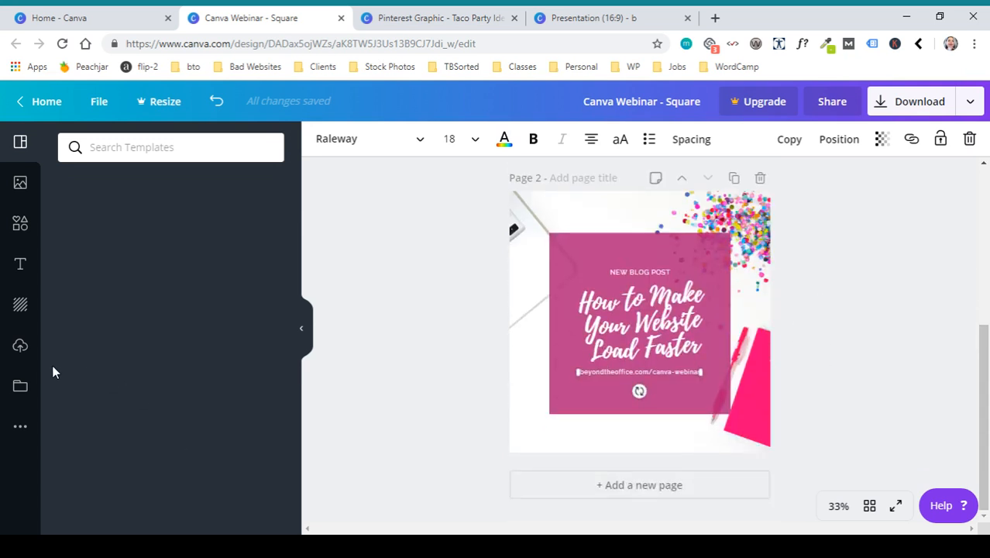
left_click(21, 346)
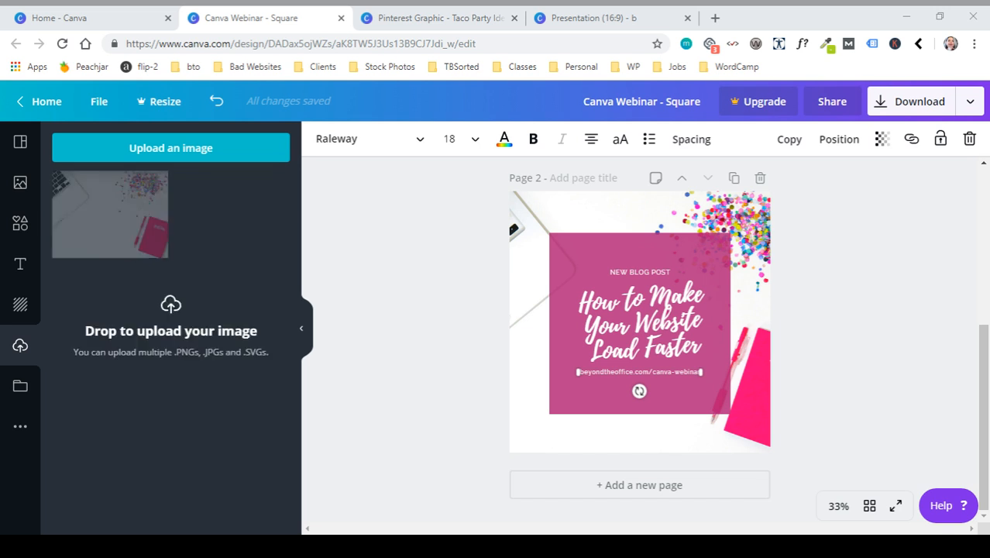
left_click_drag(170, 332, 173, 343)
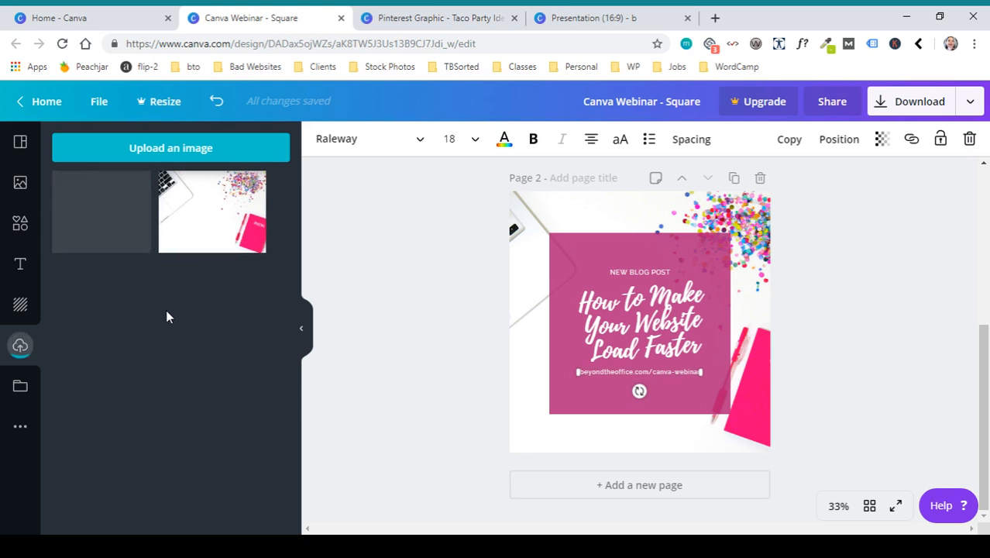
left_click_drag(123, 226, 533, 315)
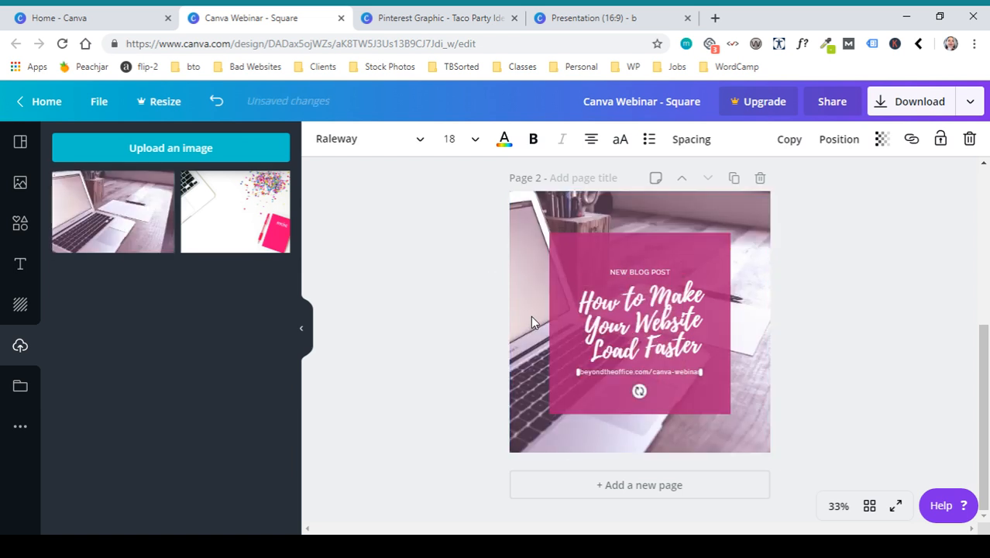
left_click(431, 320)
Compare the page 1 webinar graphic with the page 2 blog post graphic for a consistent look
scroll(432, 325, "up", 4)
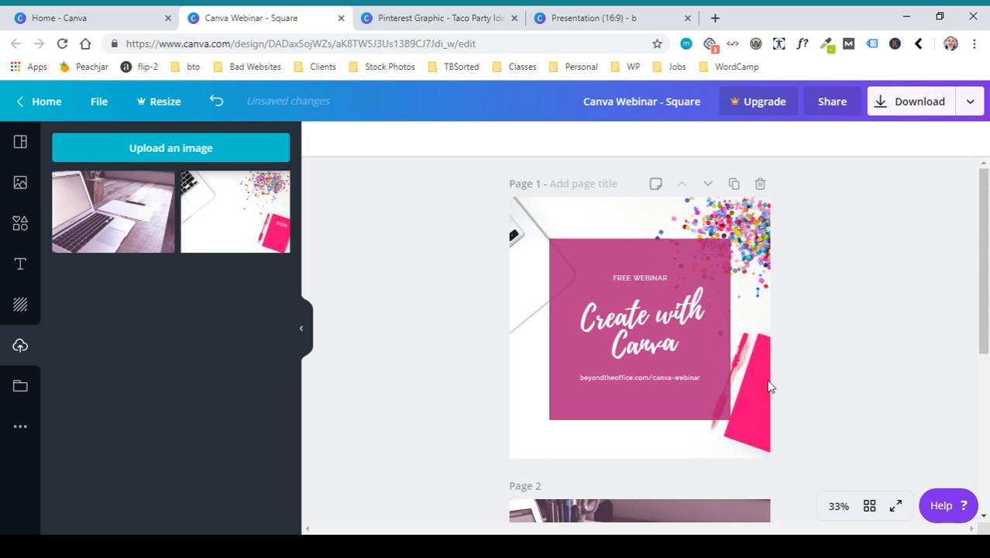
scroll(597, 400, "down", 4)
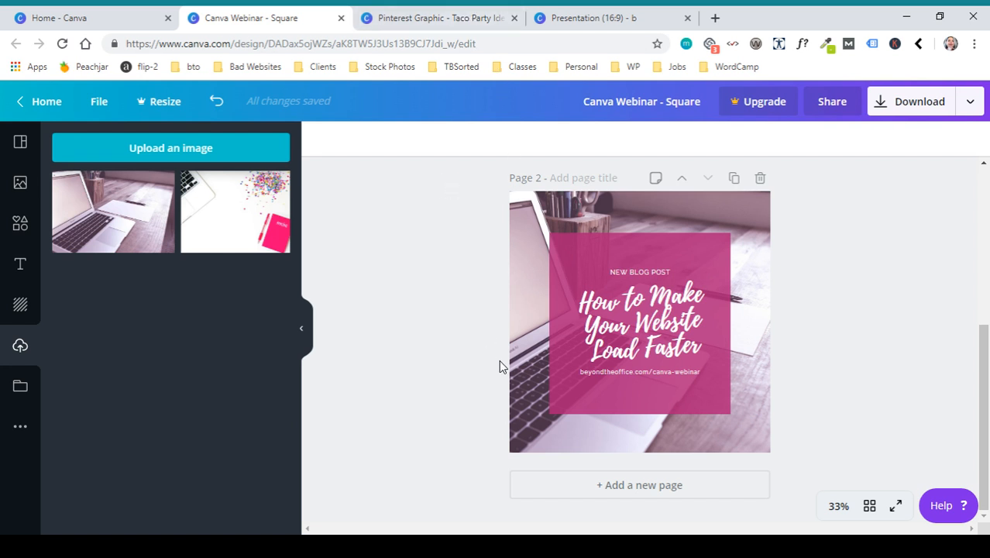
scroll(477, 402, "up", 2)
scroll(479, 418, "up", 1)
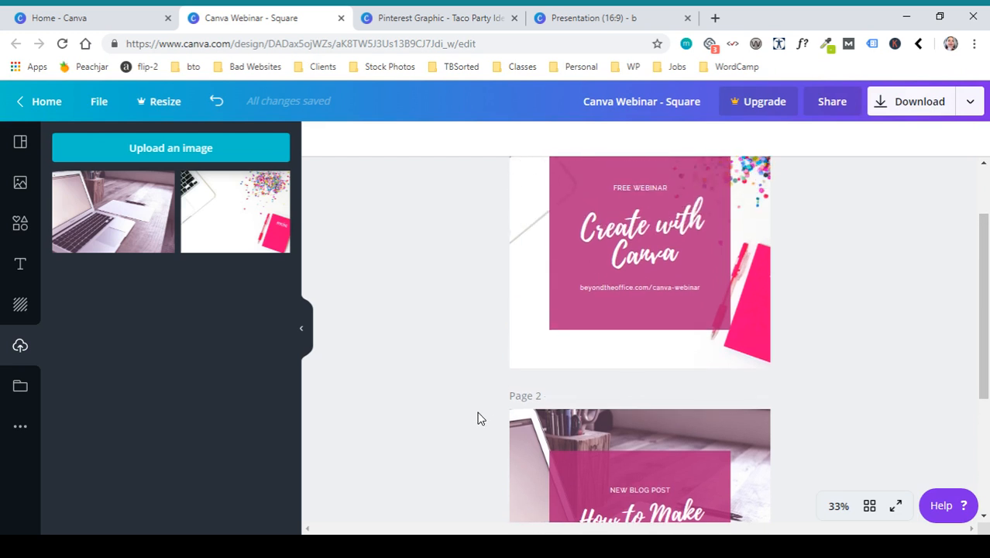
scroll(481, 404, "down", 3)
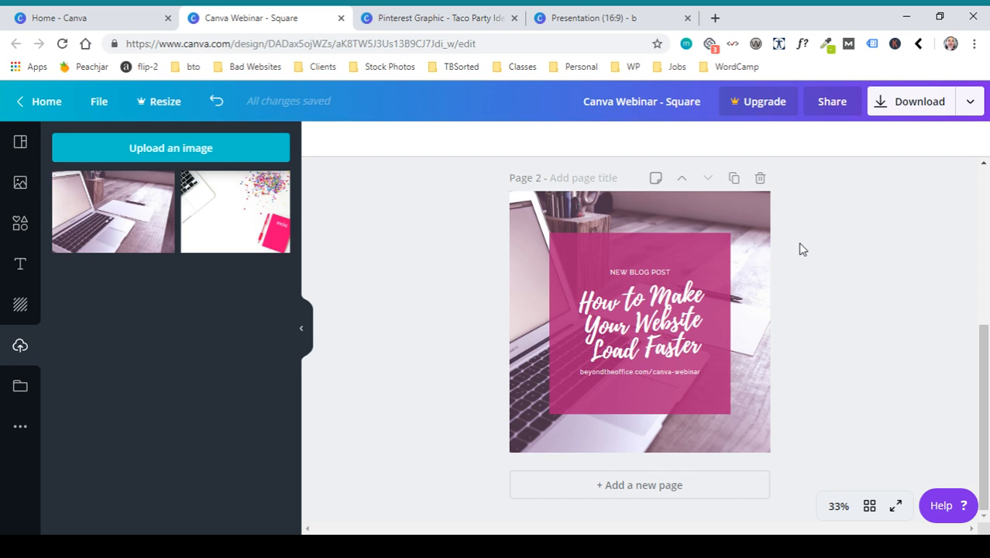
scroll(805, 310, "up", 3)
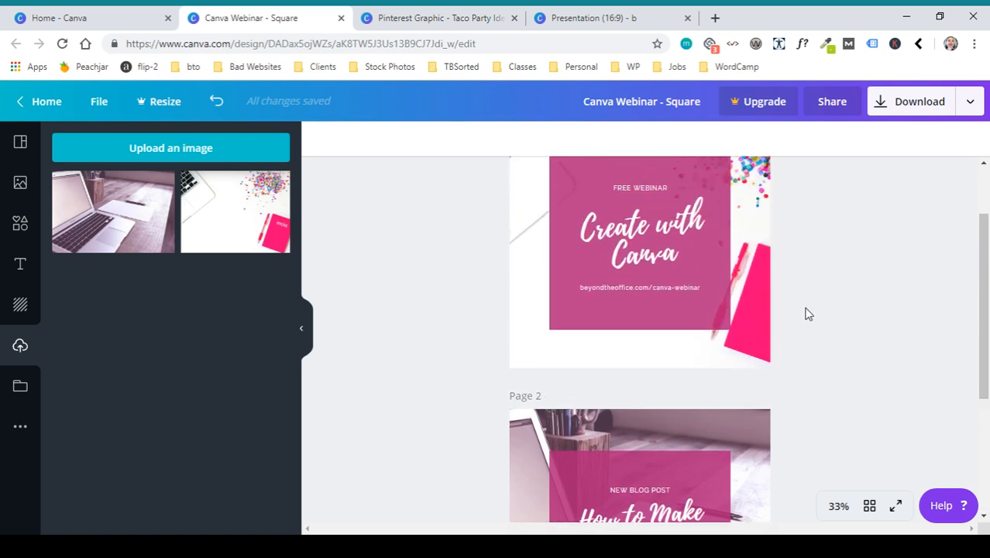
scroll(806, 313, "down", 3)
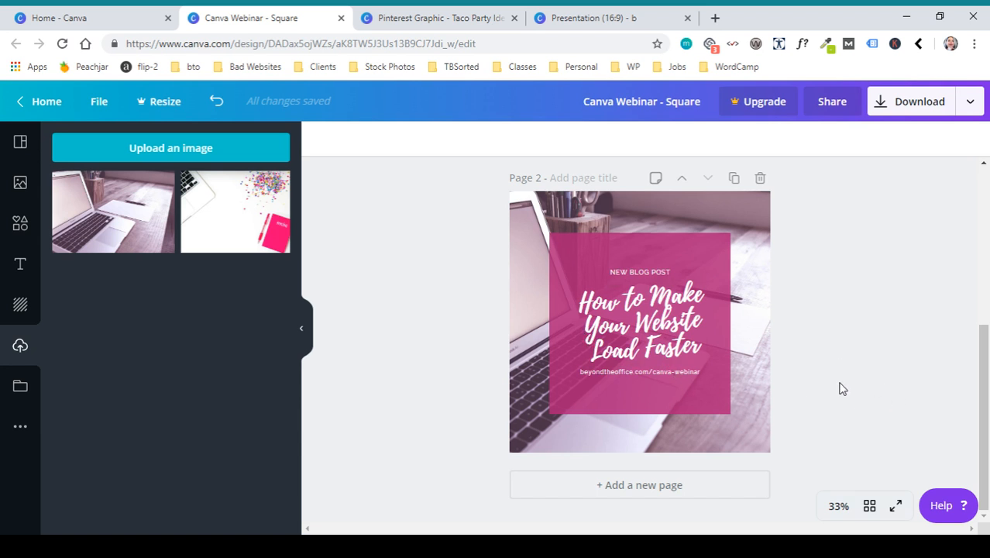
scroll(813, 389, "up", 4)
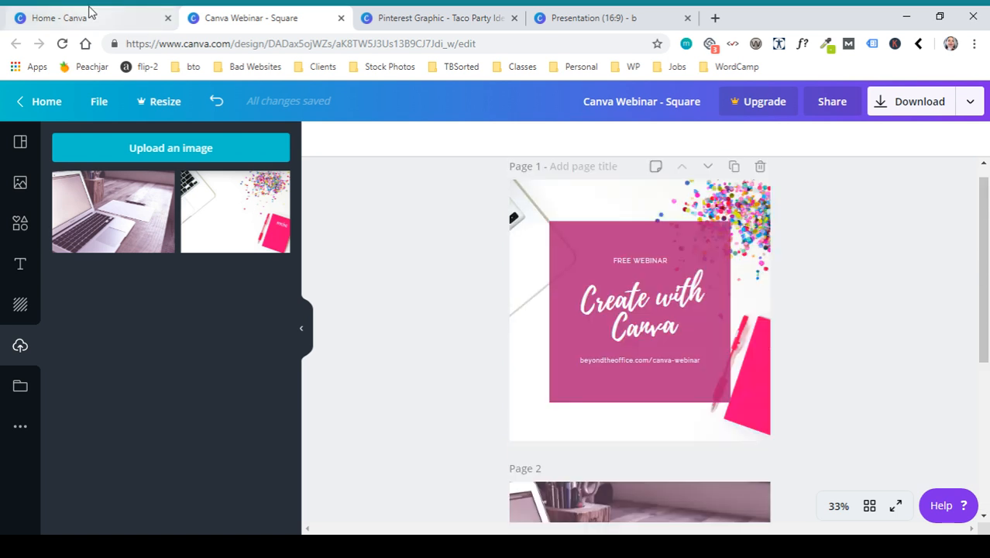
Reload the Canva home page to refresh the list of saved designs
left_click(89, 11)
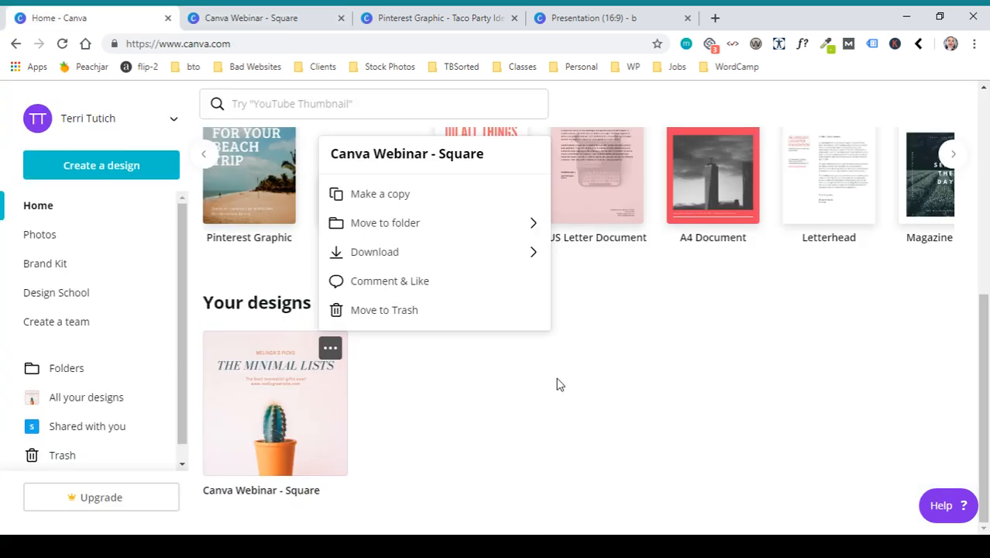
left_click(62, 45)
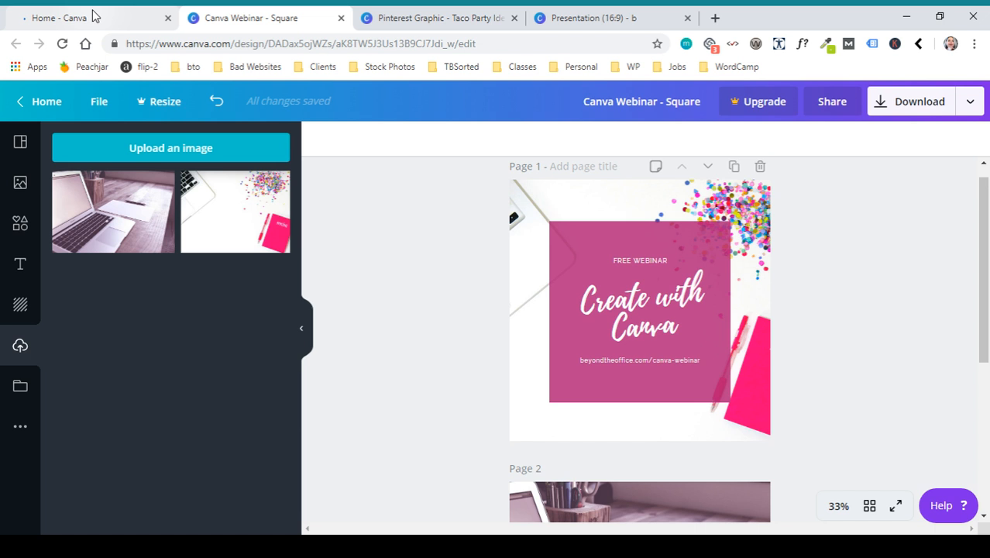
left_click(93, 16)
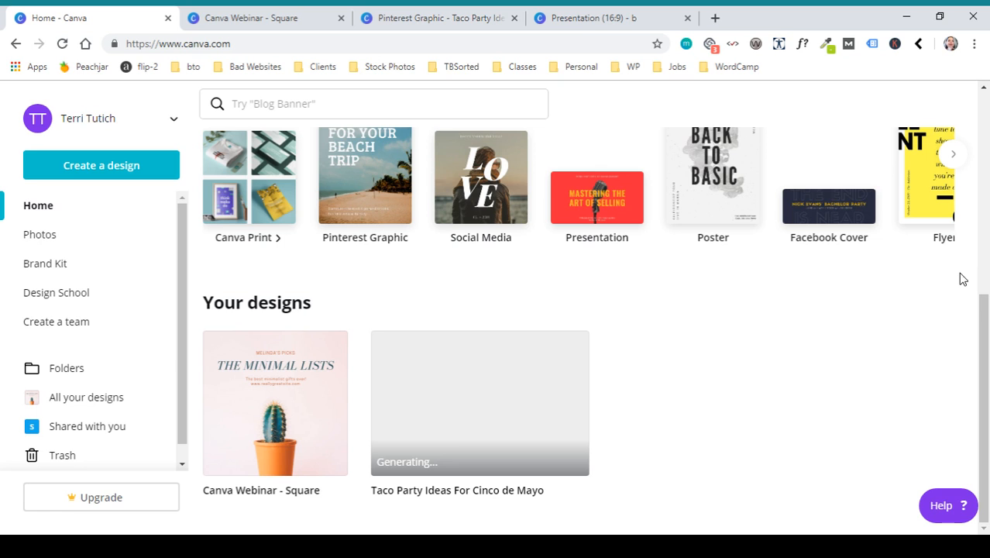
Browse the design types on the home page and create a new YouTube Thumbnail design
left_click(950, 157)
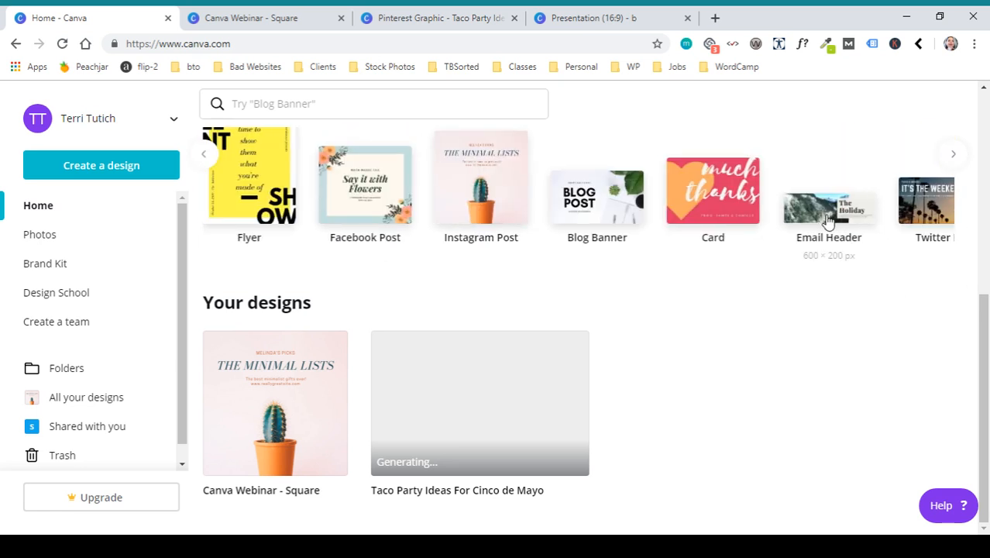
scroll(790, 215, "up", 1)
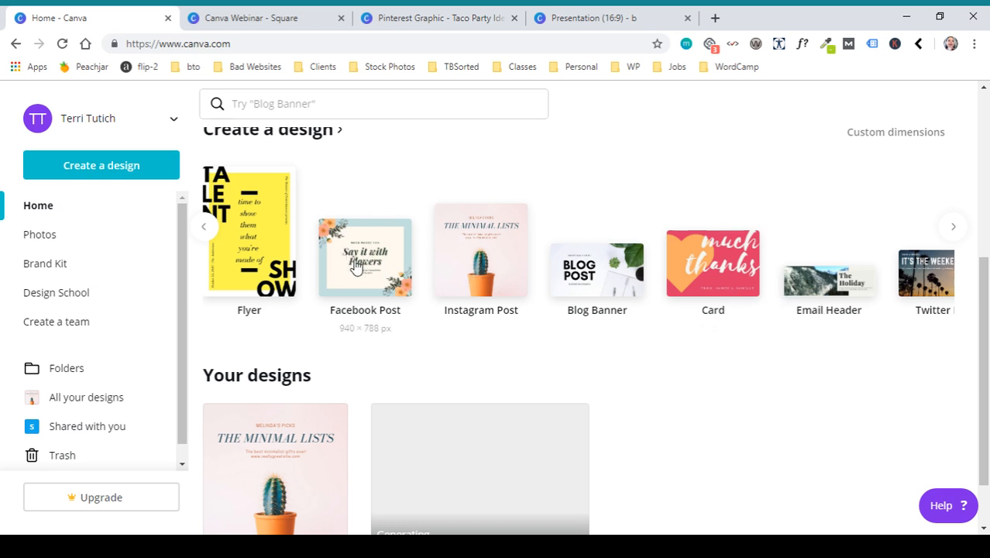
left_click(950, 227)
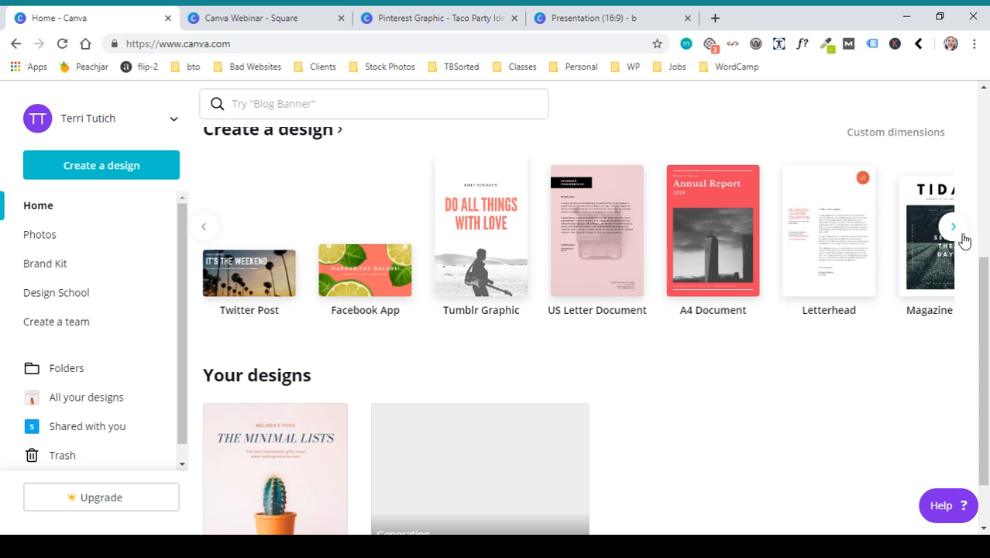
left_click(953, 228)
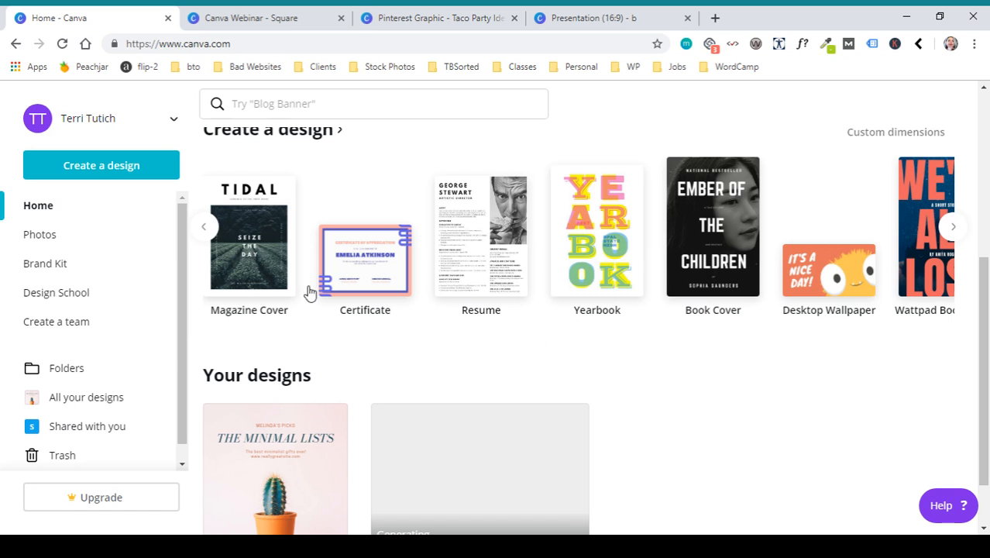
left_click(953, 229)
left_click(953, 229)
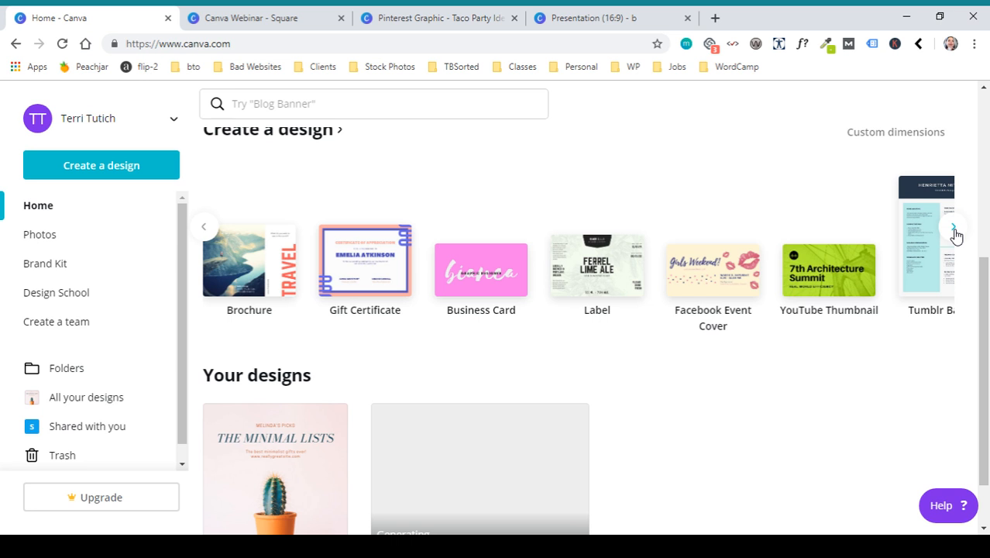
left_click(953, 229)
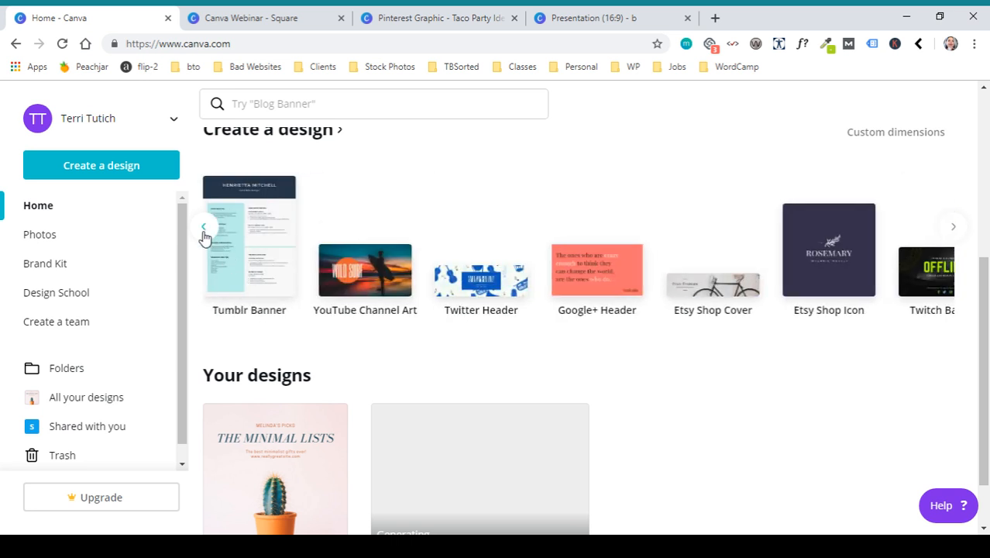
left_click(203, 231)
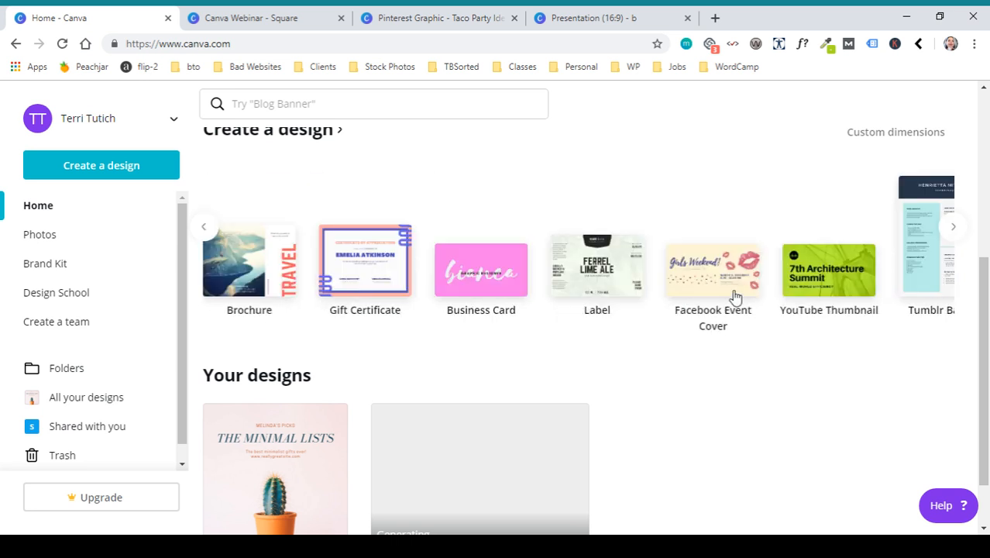
left_click(810, 277)
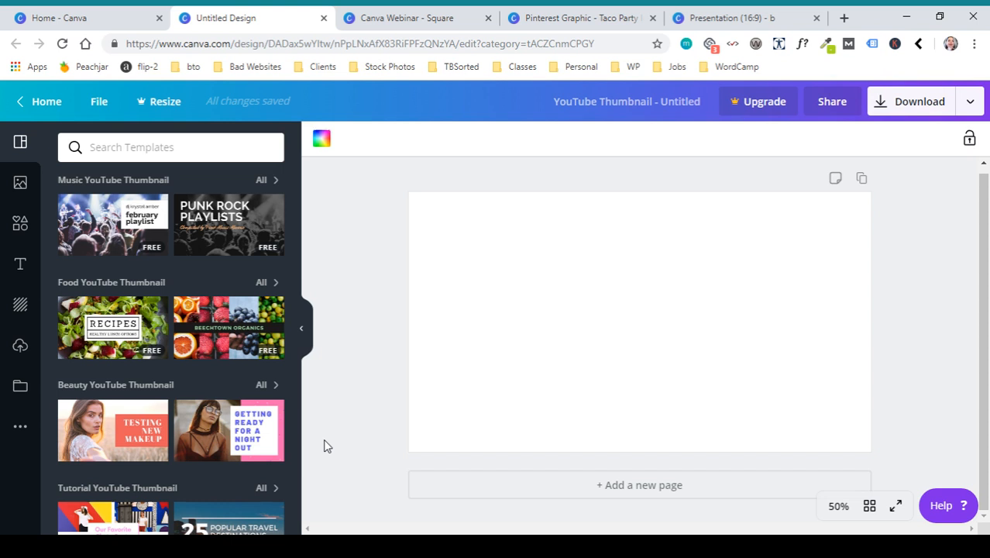
Apply the "Adora's Jazz Picks" trumpet template to the blank YouTube thumbnail
scroll(250, 397, "down", 4)
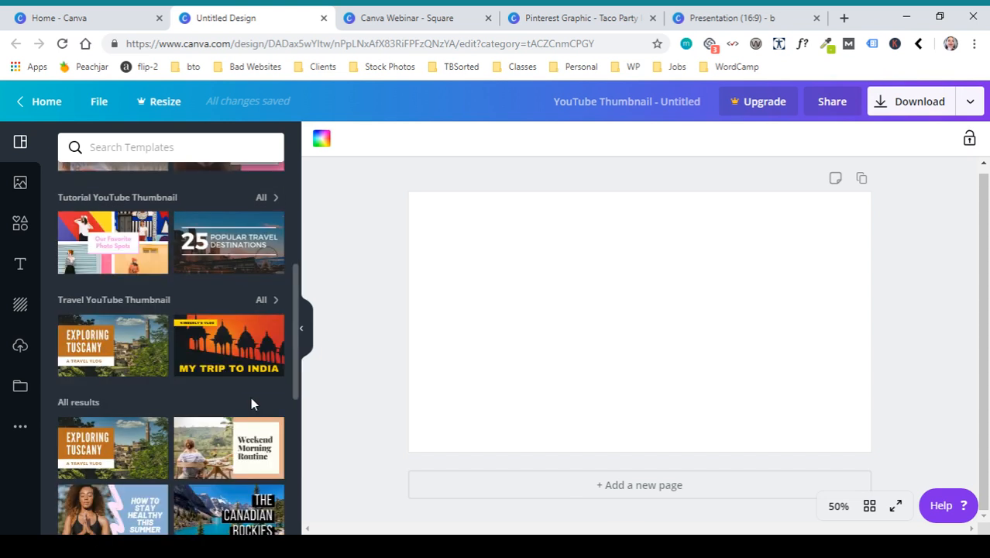
scroll(250, 402, "down", 4)
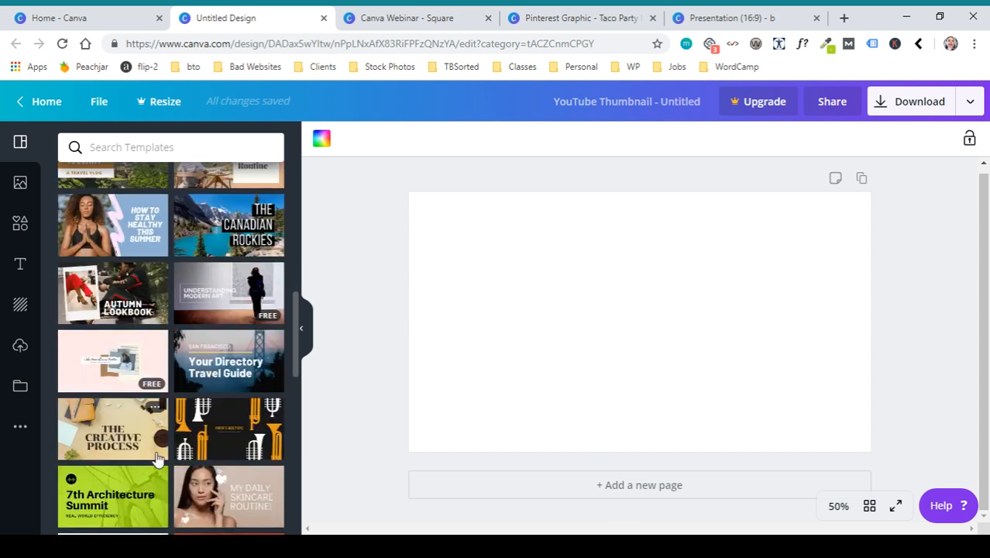
left_click(215, 420)
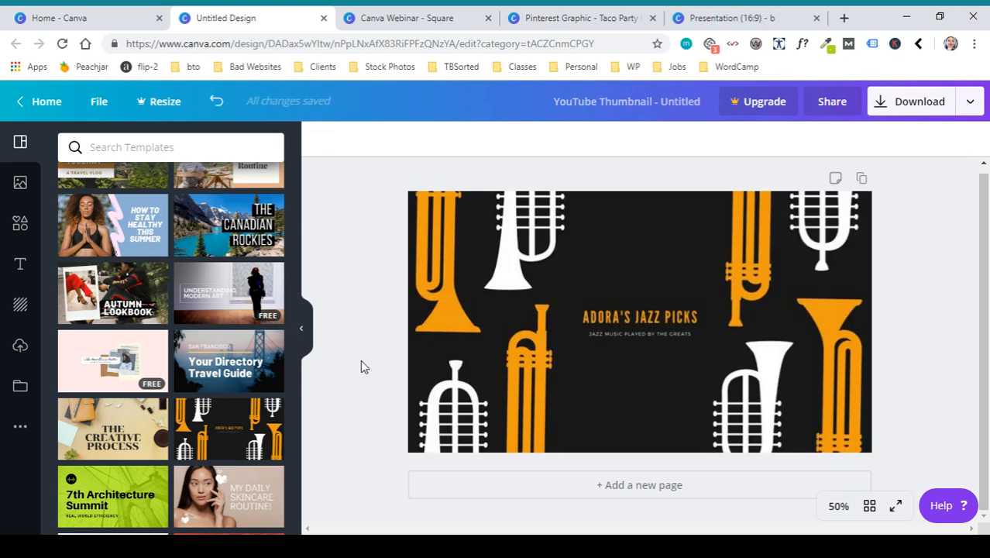
Inspect the thumbnail's trumpet graphics and check the download options for the design's premium images
left_click(496, 357)
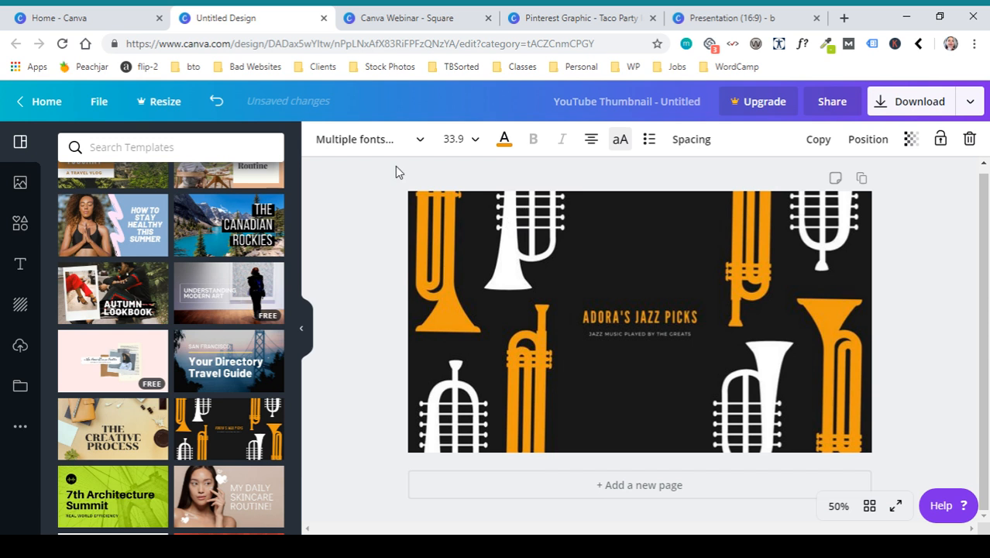
left_click(520, 269)
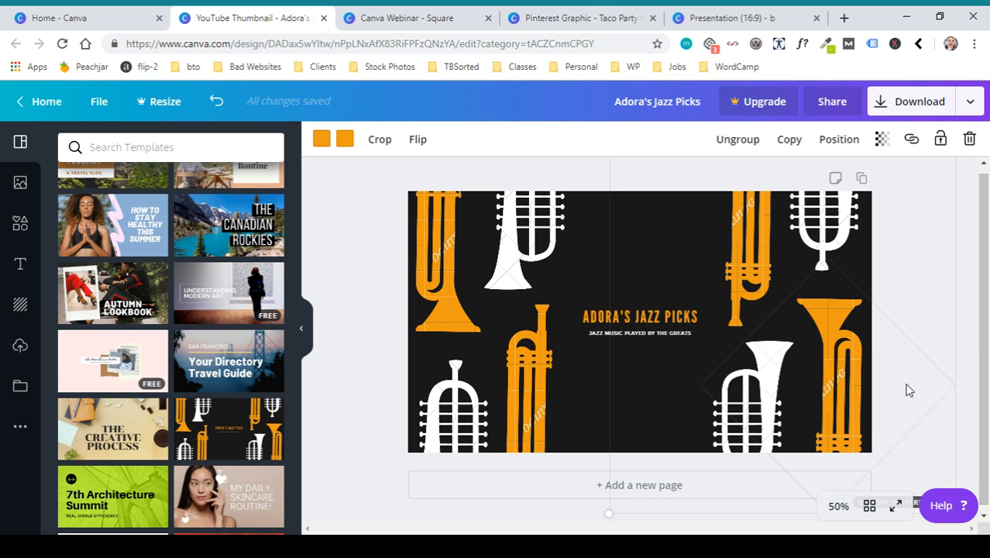
left_click(923, 103)
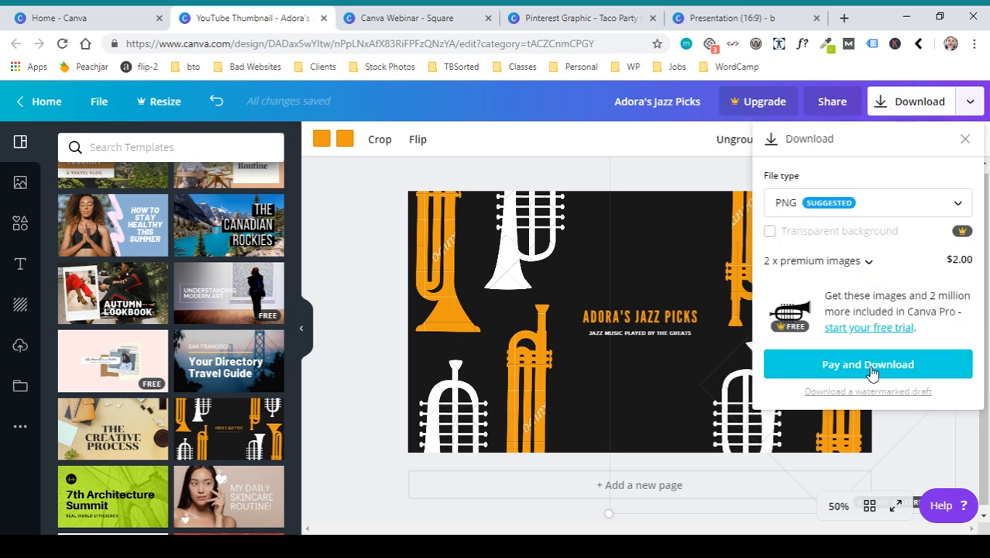
left_click(348, 241)
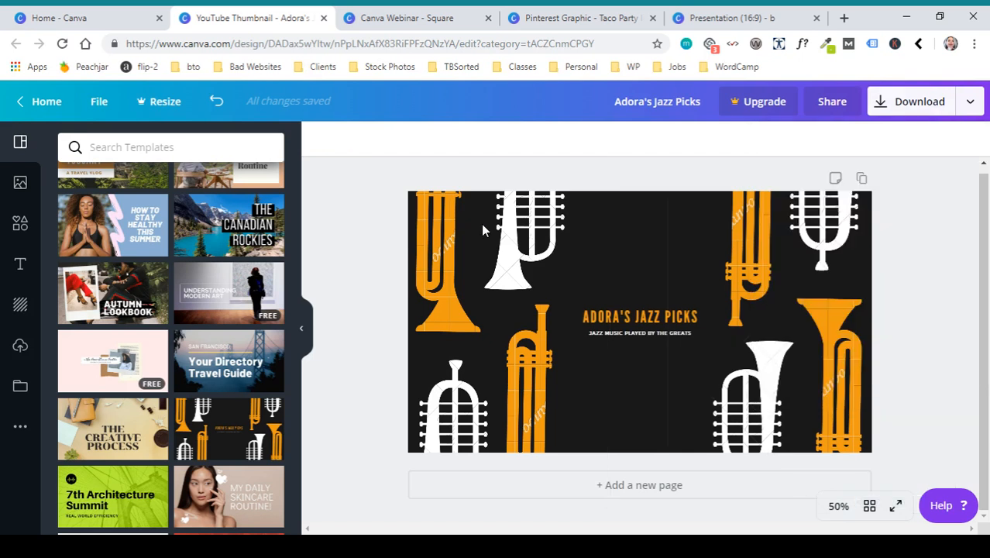
Recolor the thumbnail's upper-left white trumpet light blue and change the first color of the orange trumpet beside it to pink
left_click(520, 271)
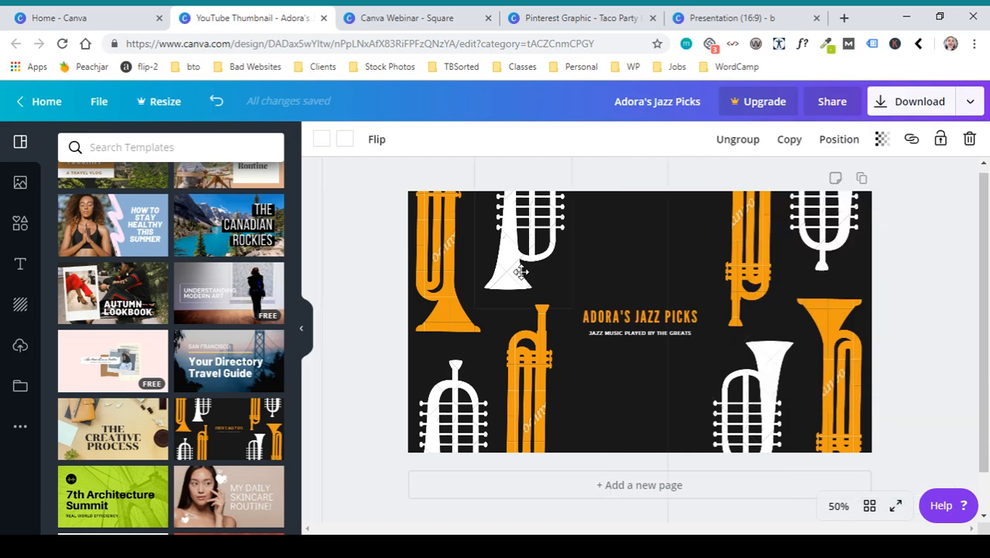
left_click(318, 150)
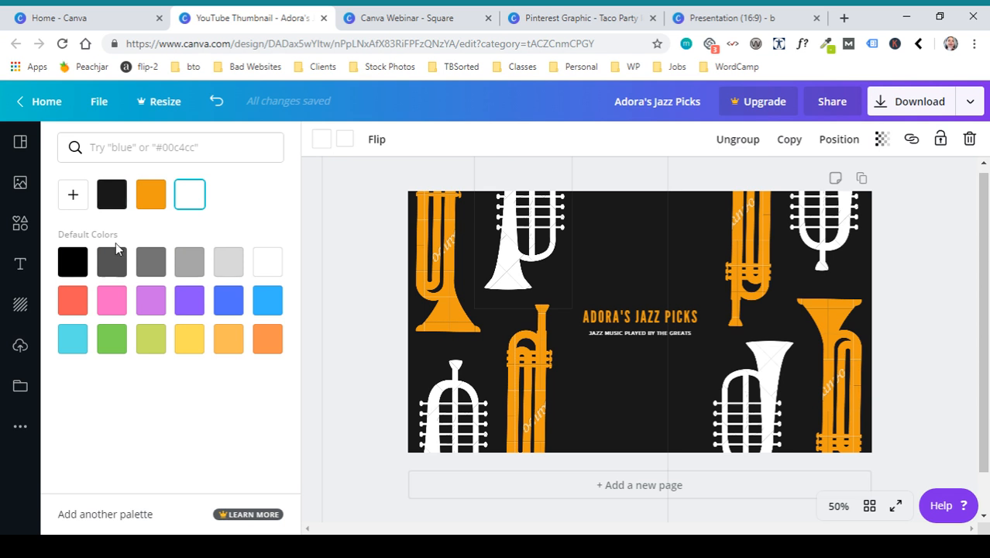
left_click(264, 304)
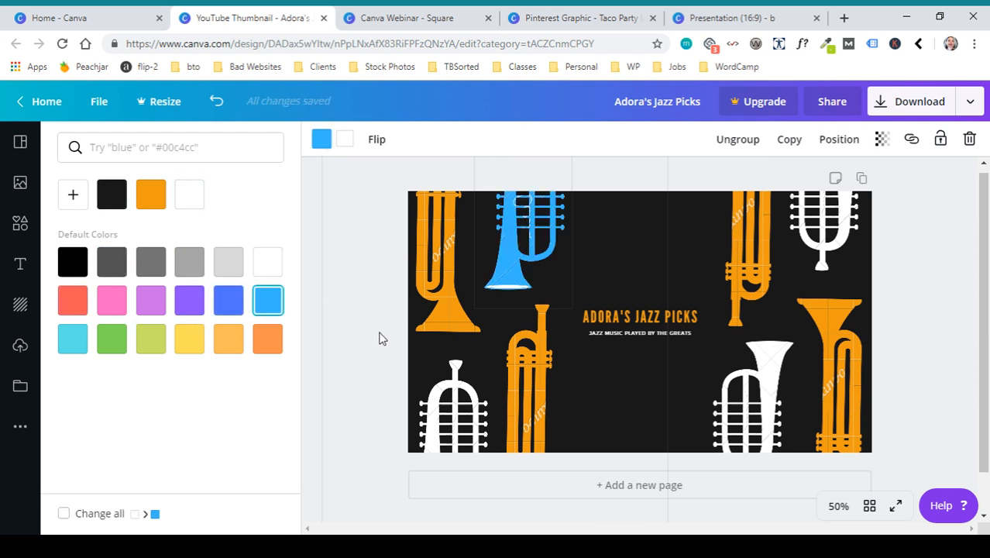
left_click(439, 303)
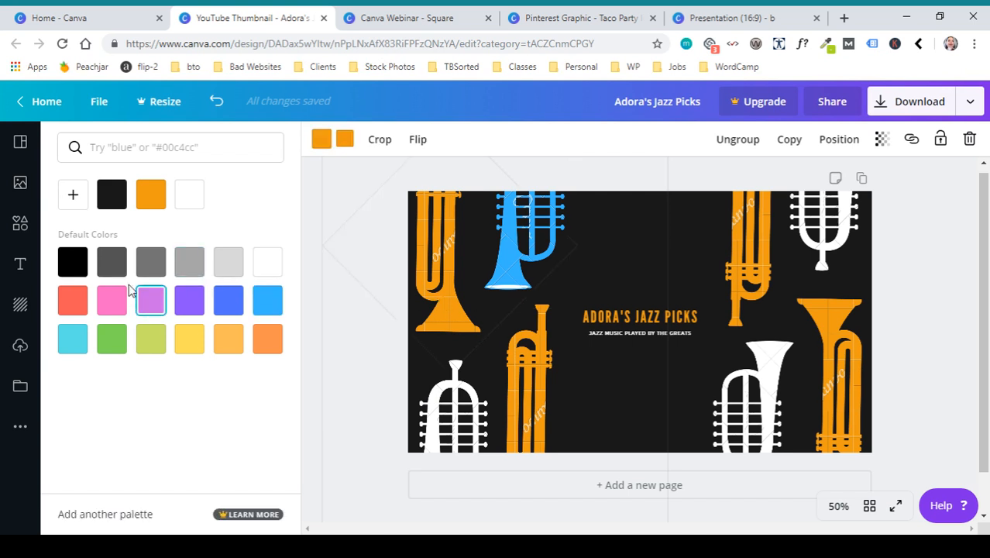
left_click(113, 301)
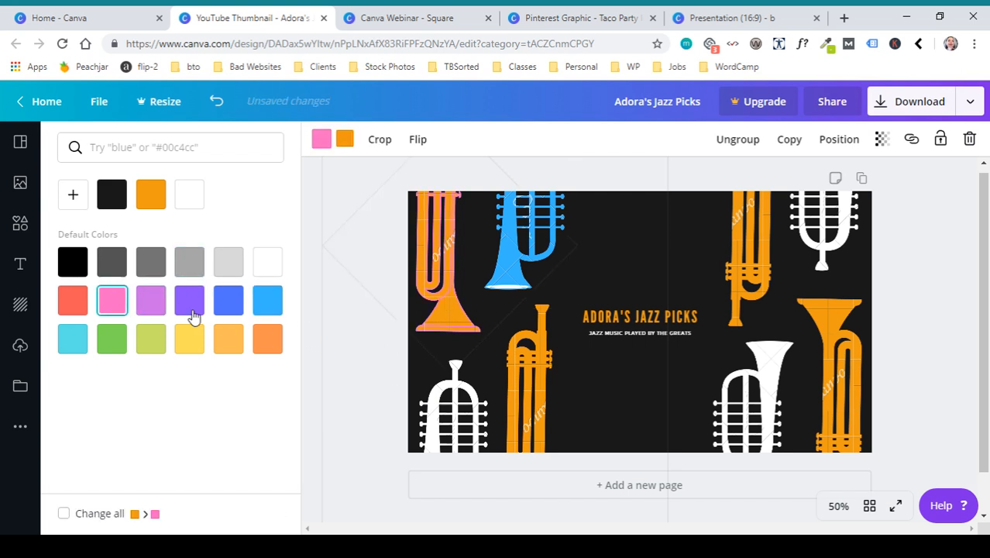
Change the remaining orange color of the upper-left pink-outlined trumpet to pink
left_click(116, 308)
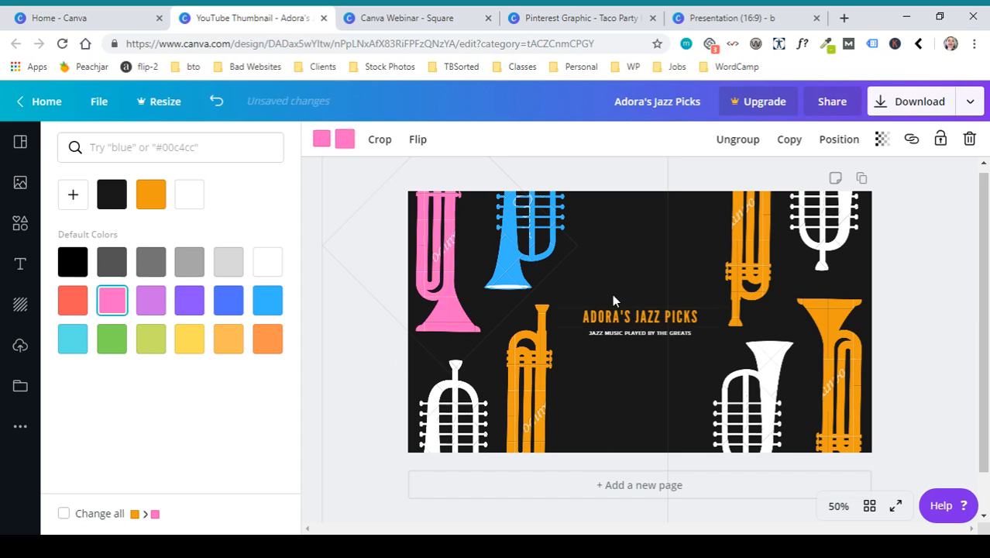
left_click(624, 393)
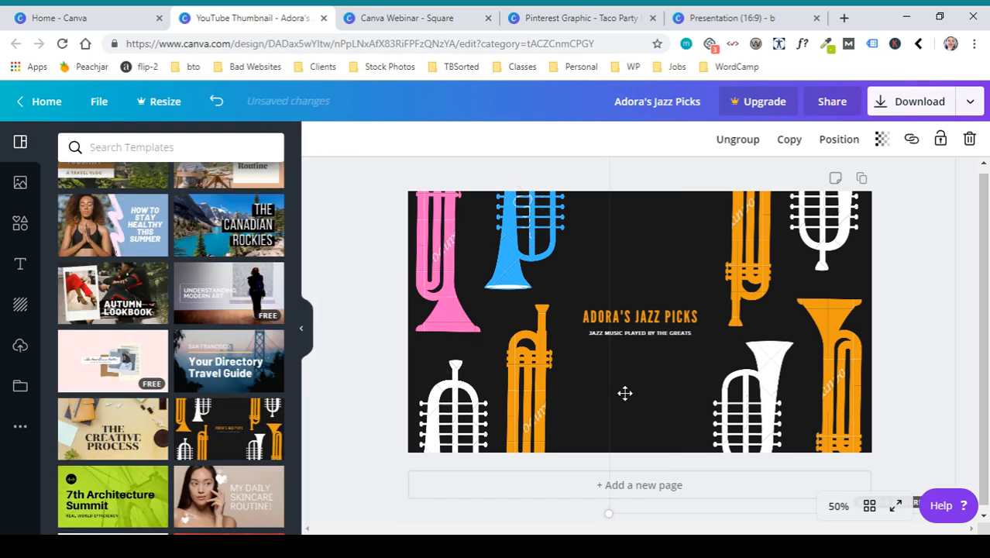
left_click(636, 232)
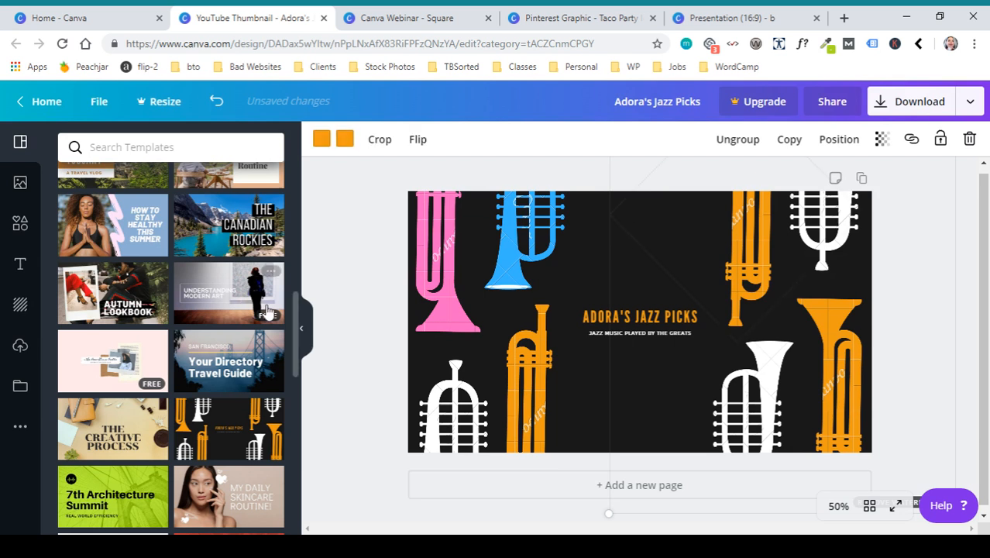
Apply the free "Gamer Strategies" template to the thumbnail and replace its background with the uploaded confetti and pink notebook photo
scroll(219, 436, "down", 1)
scroll(219, 436, "down", 1)
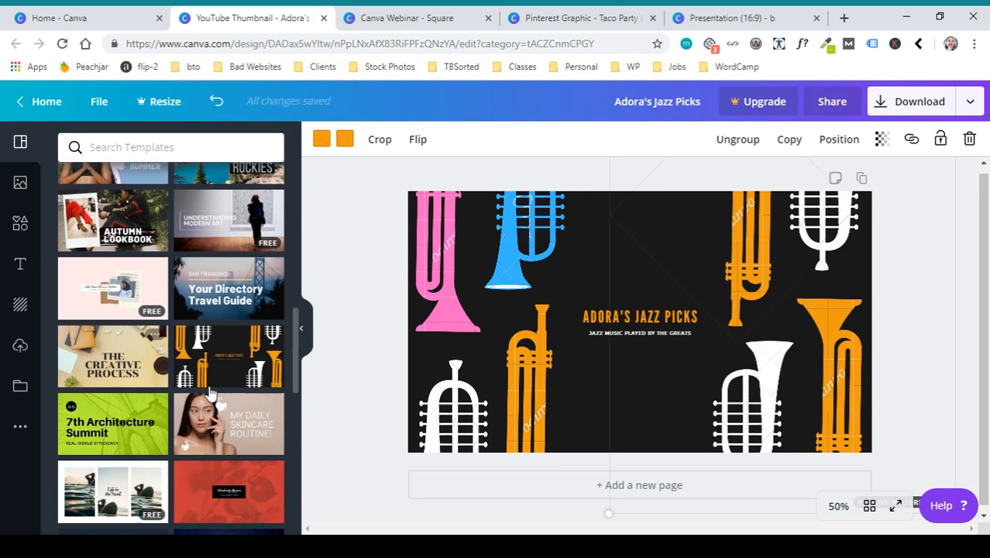
scroll(261, 391, "down", 5)
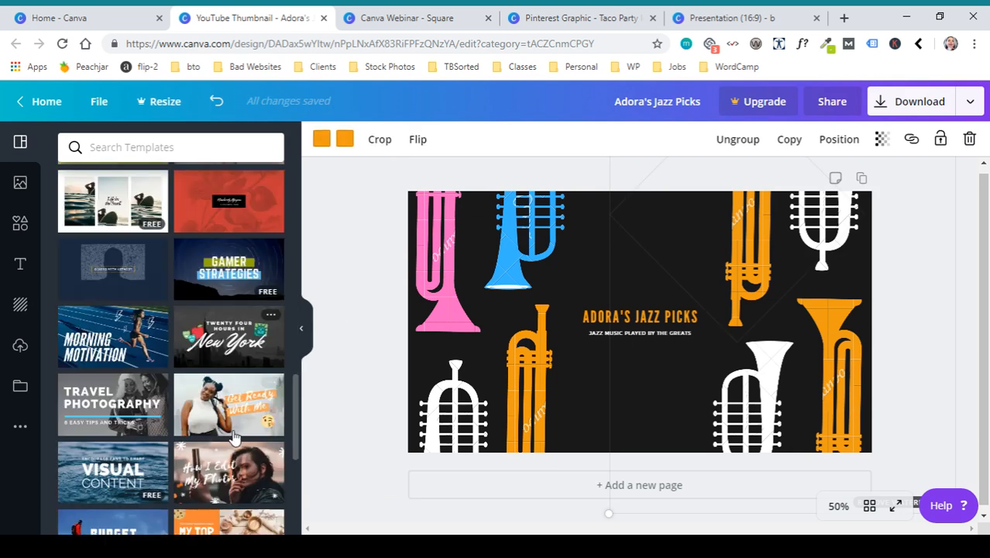
left_click(252, 271)
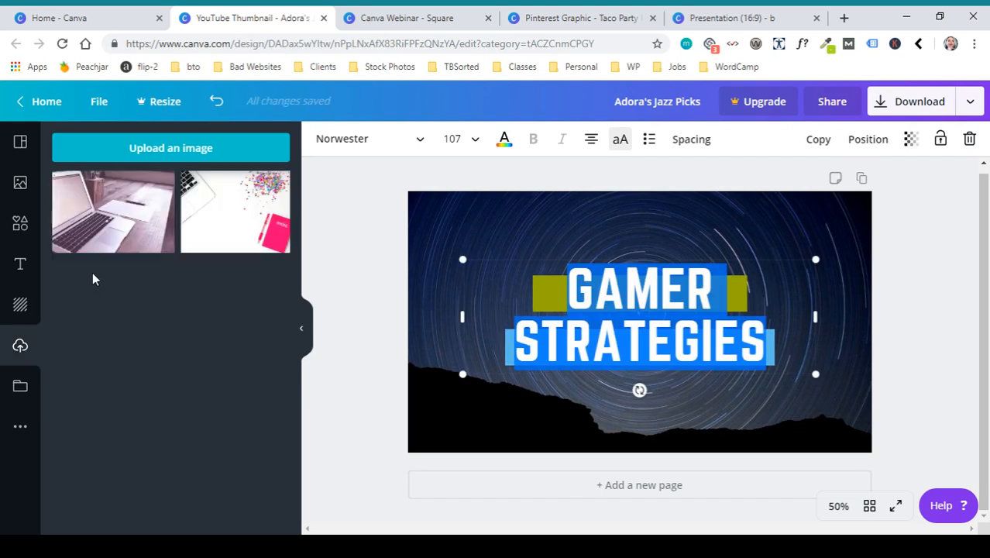
left_click_drag(226, 225, 728, 237)
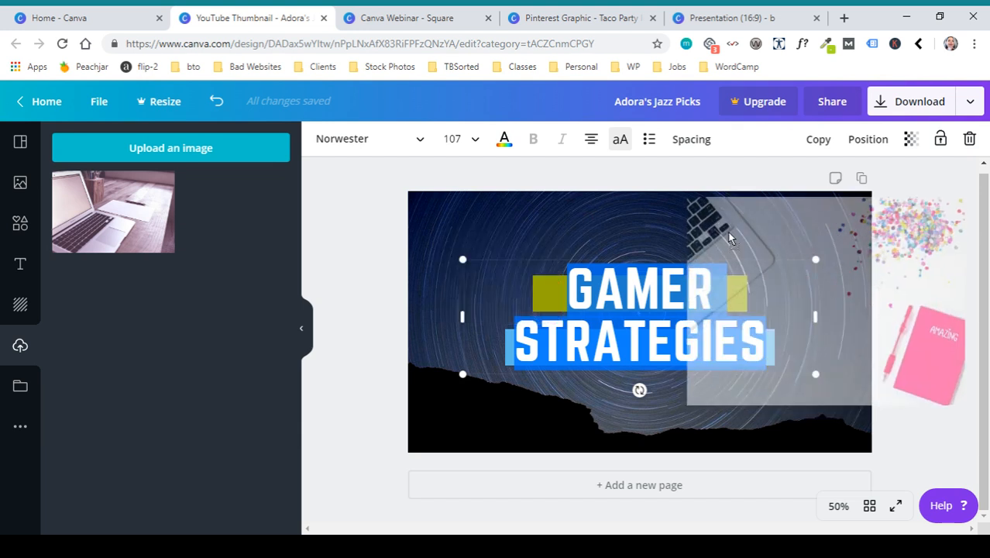
left_click_drag(728, 236, 728, 236)
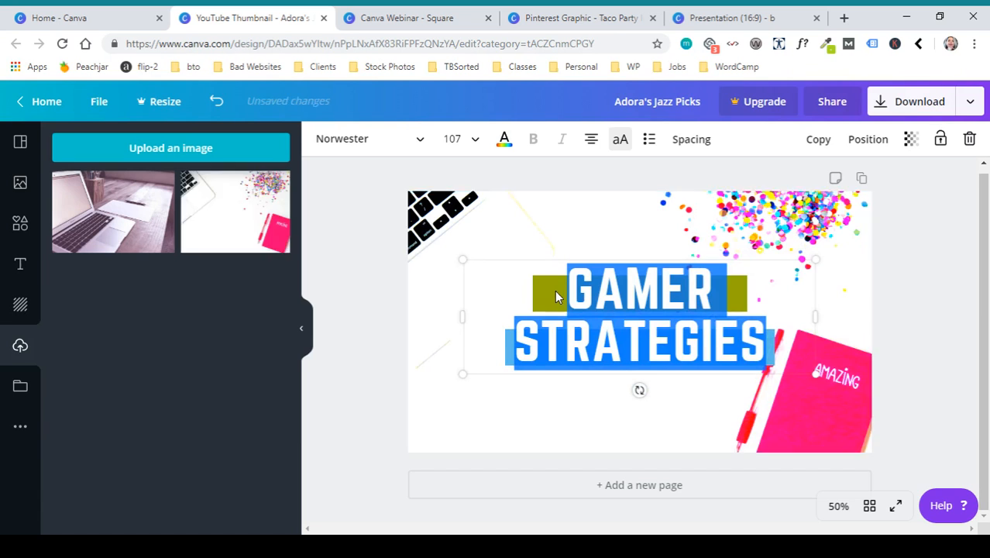
Replace the thumbnail's "GAMER STRATEGIES" title with "CREATE WITH CANVA"
double_click(627, 288)
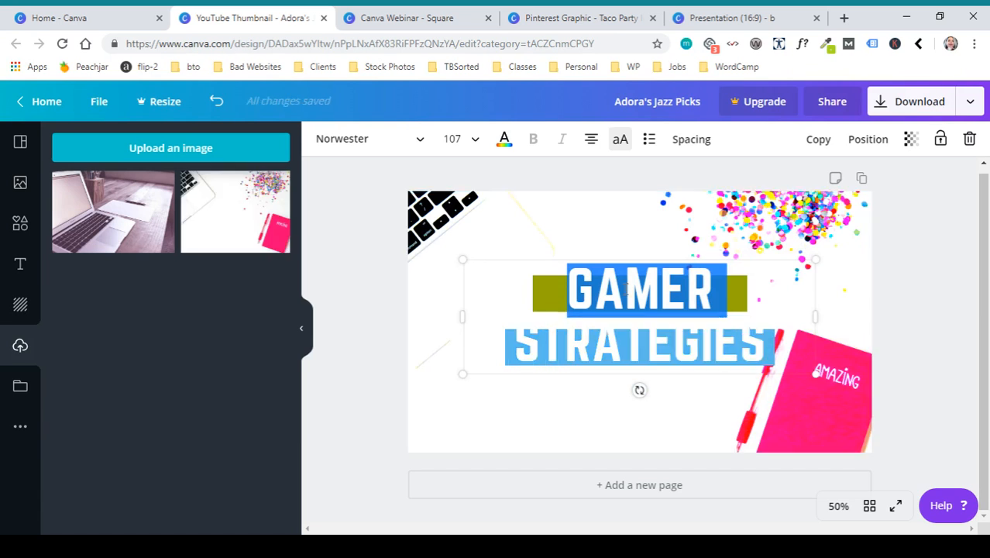
type("CREAT")
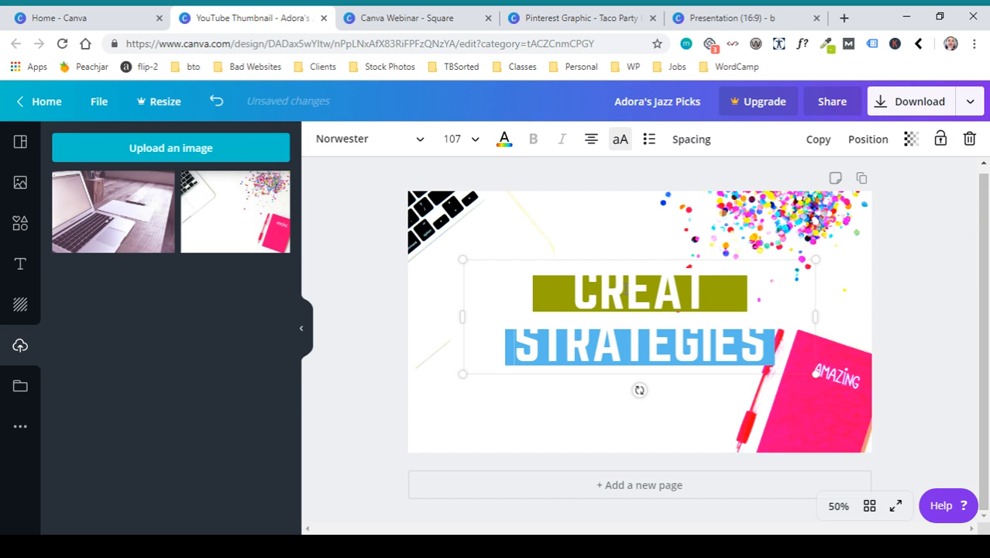
type("E")
type("E WITH ")
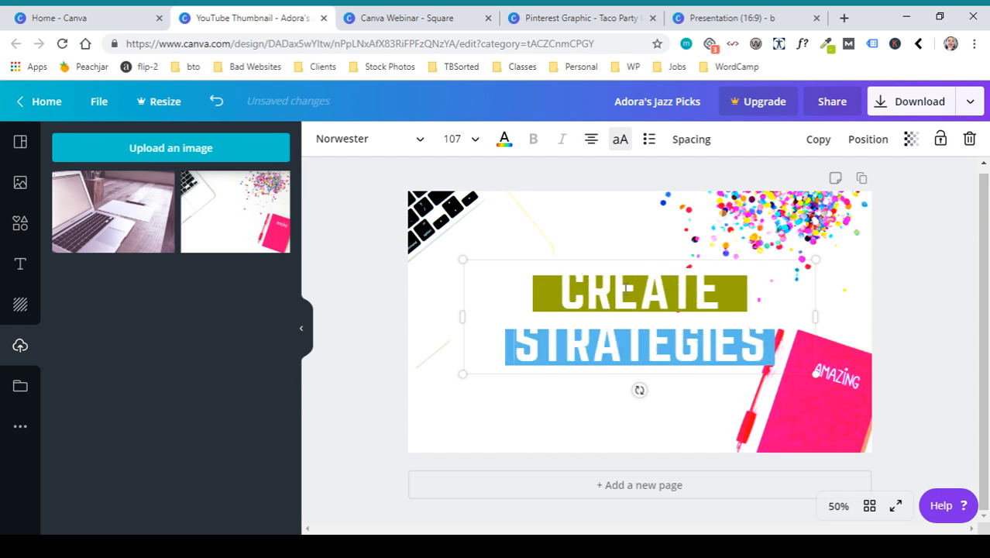
type("CANVA")
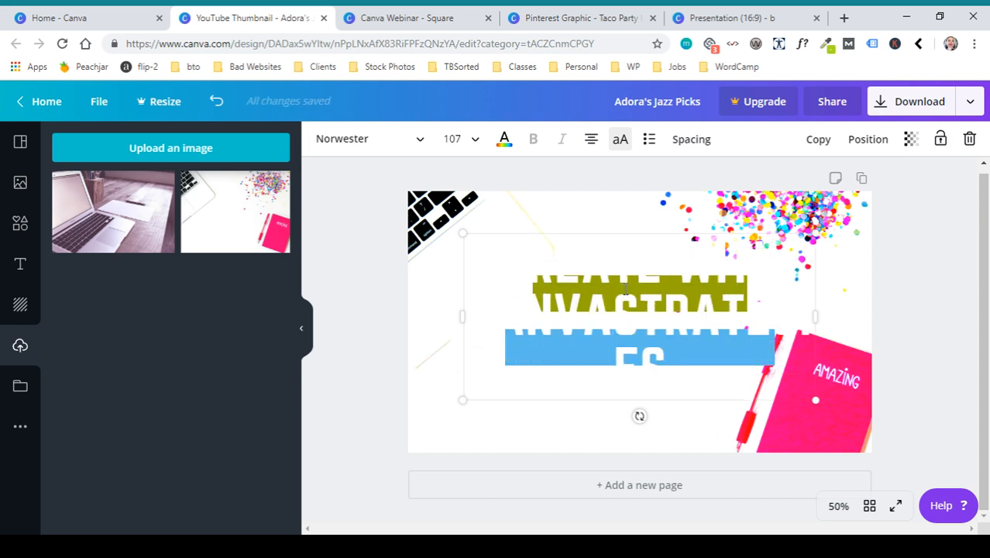
key("Delete")
key("Delete")
key("Delete")
key("Delete")
key("Delete")
key("Delete")
key("Delete")
key("Delete")
key("Delete")
key("Delete")
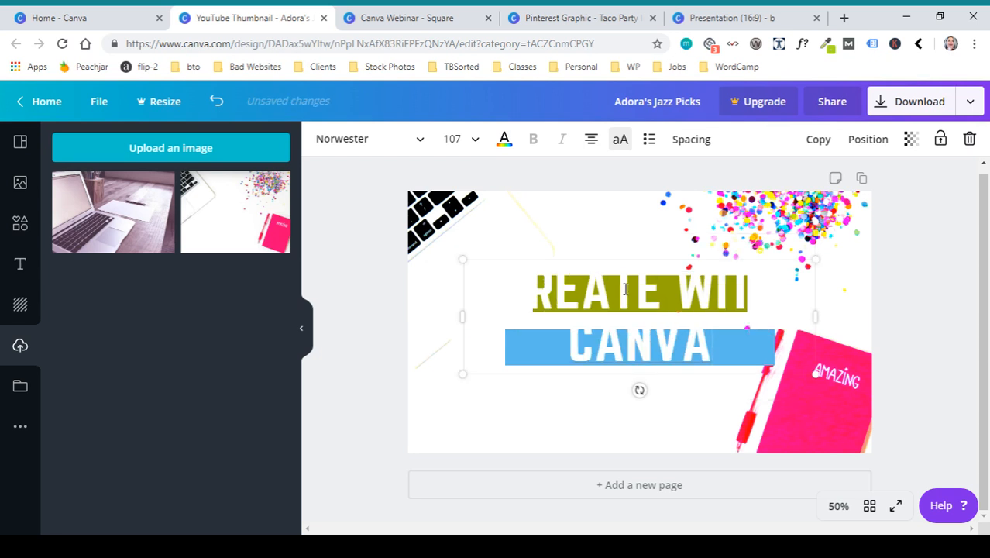
Recolor the entire "CREATE WITH CANVA" title to the orange hex color f17c36
key("ctrl+a")
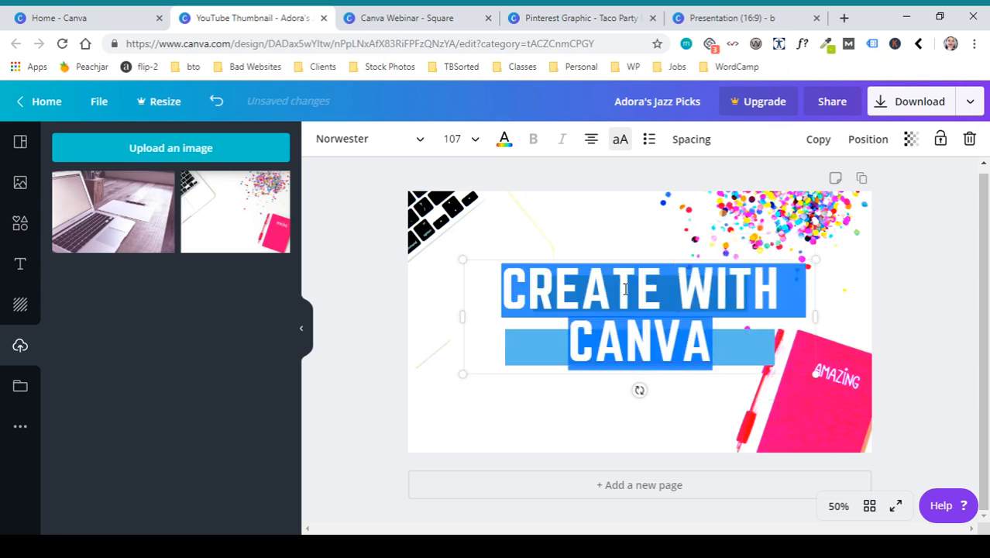
left_click(504, 140)
left_click(150, 147)
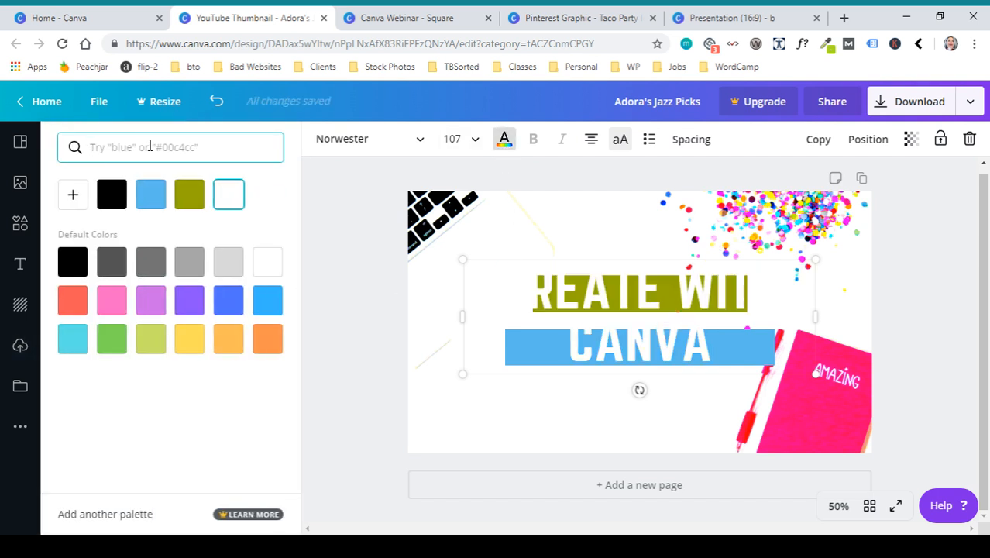
type("f")
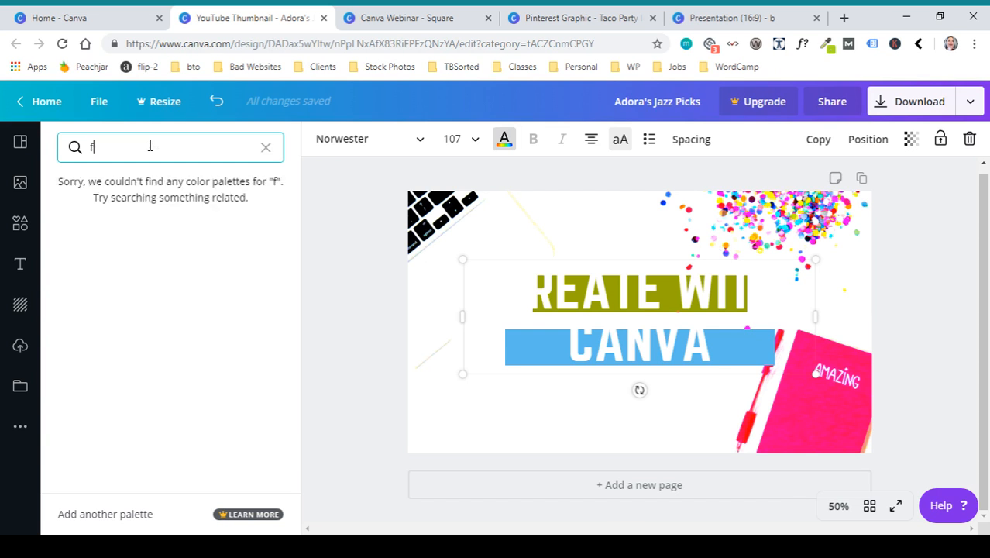
type("17c36")
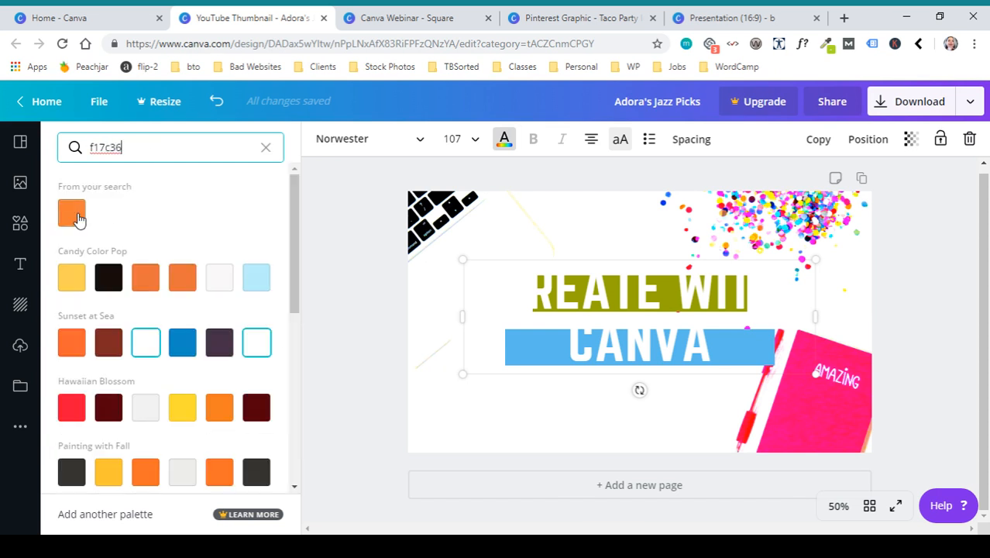
left_click(72, 214)
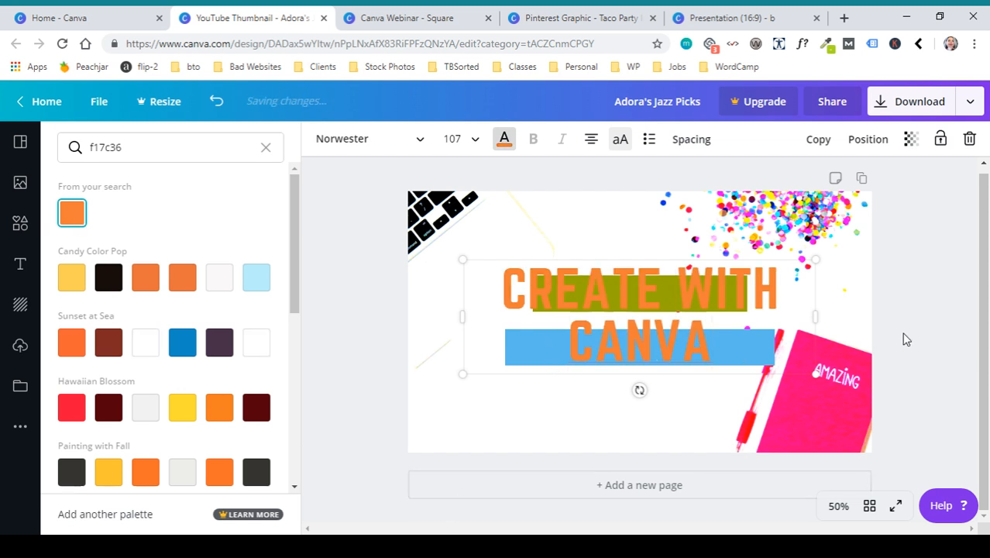
left_click(667, 289)
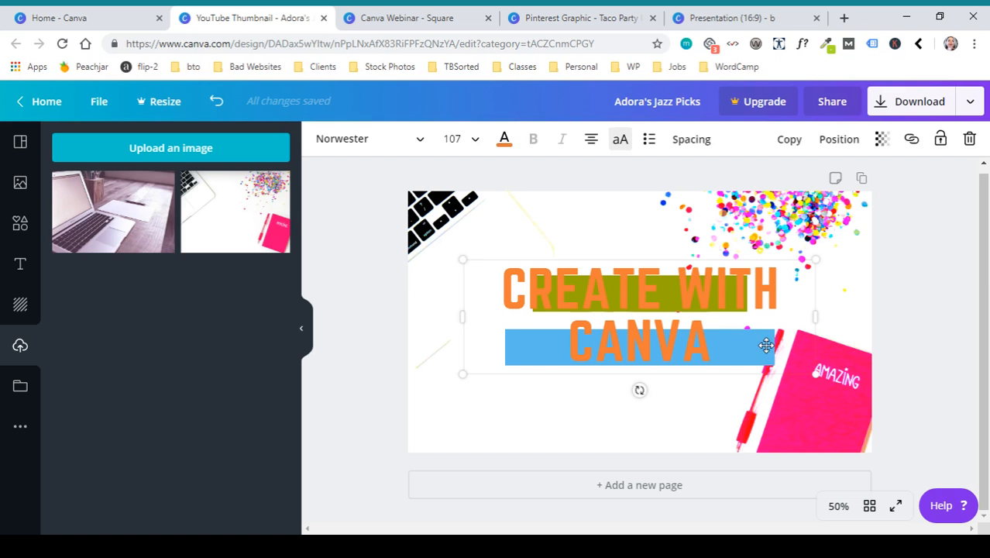
left_click(894, 291)
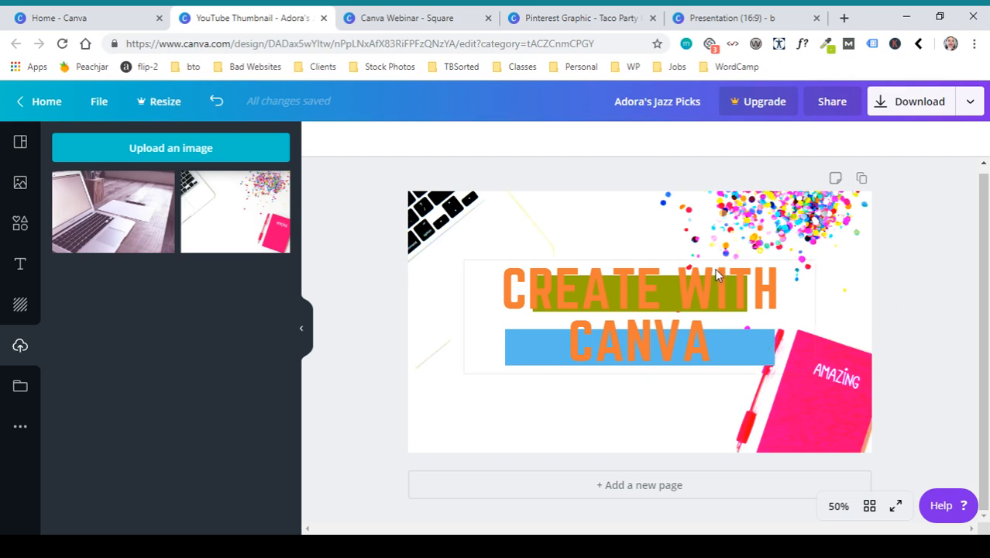
Send the "CREATE WITH CANVA" title backward so that it sits behind both colored bars
left_click(550, 276)
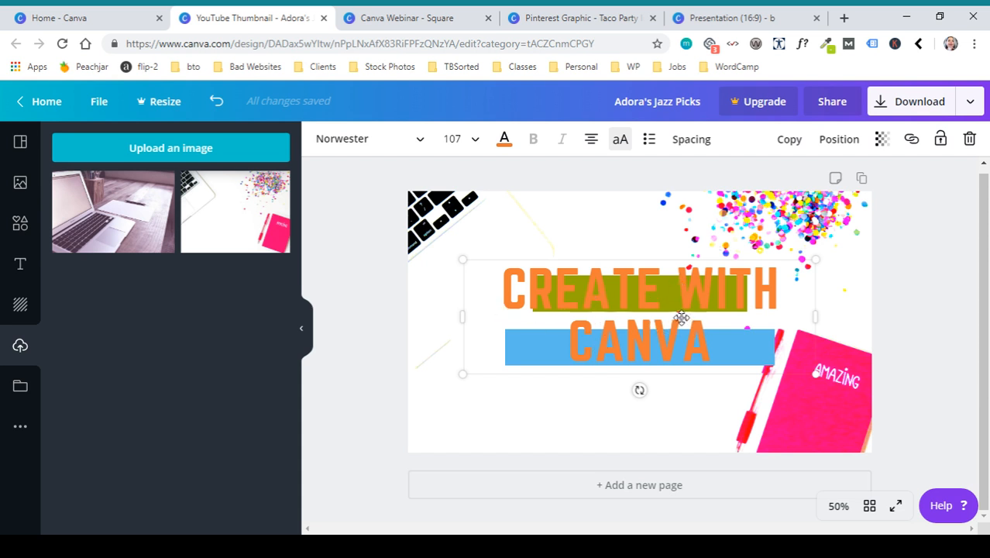
left_click(848, 141)
left_click(789, 192)
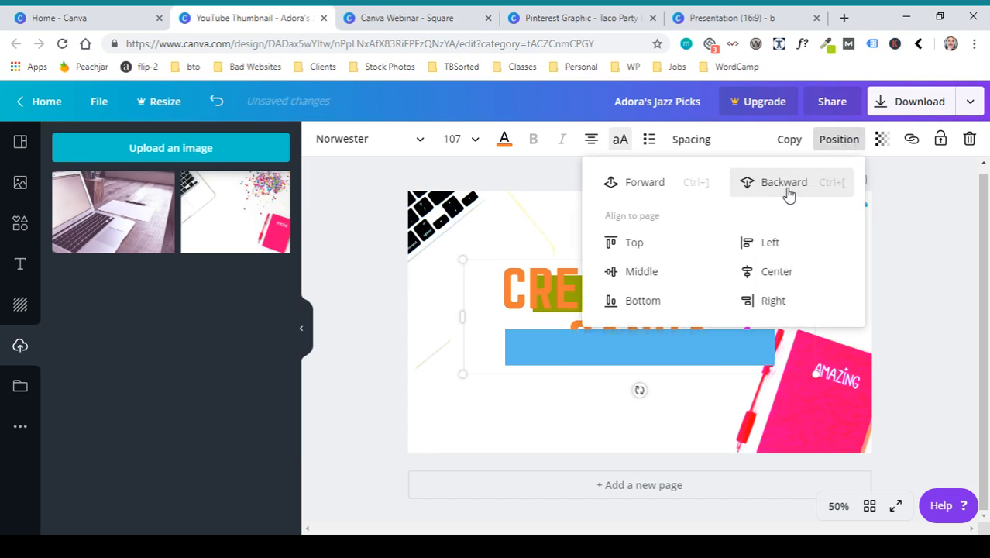
left_click(843, 355)
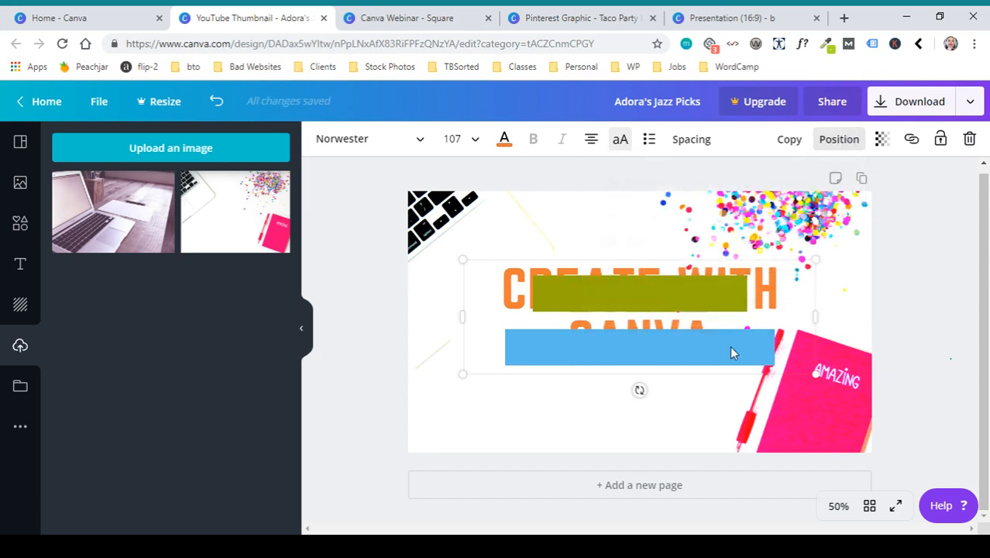
Recolor the blue bar over the title's second line to the teal hex color 01bd9a
left_click(671, 341)
left_click(322, 138)
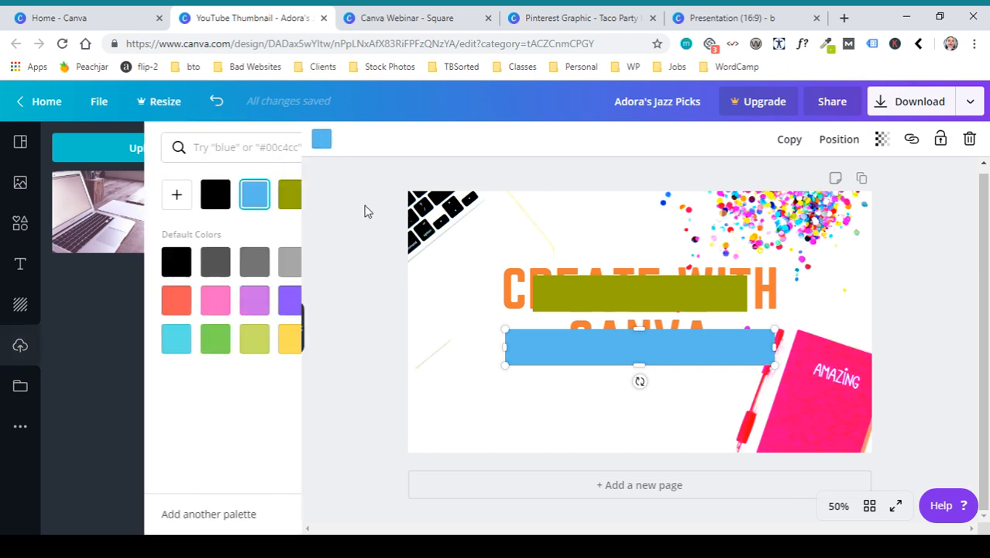
left_click(124, 148)
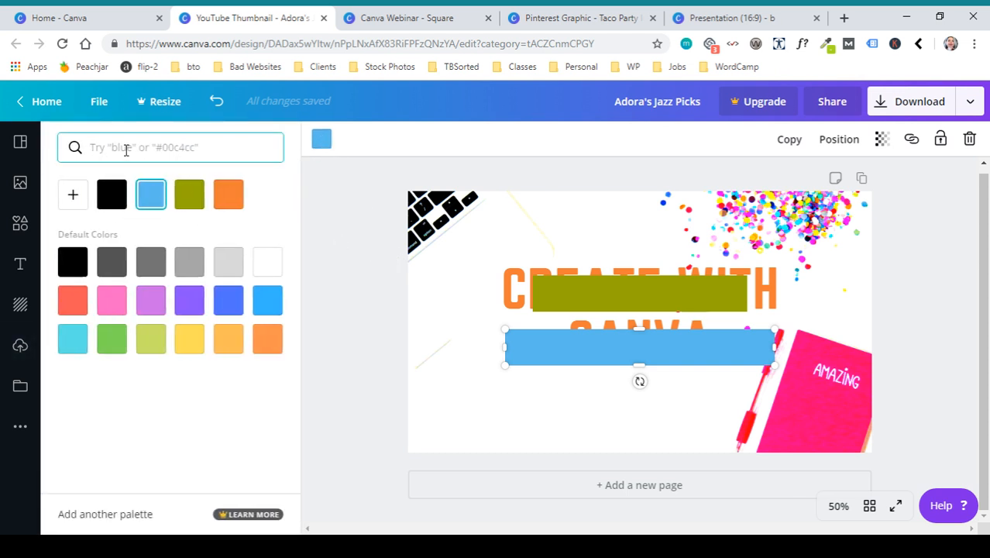
type("01")
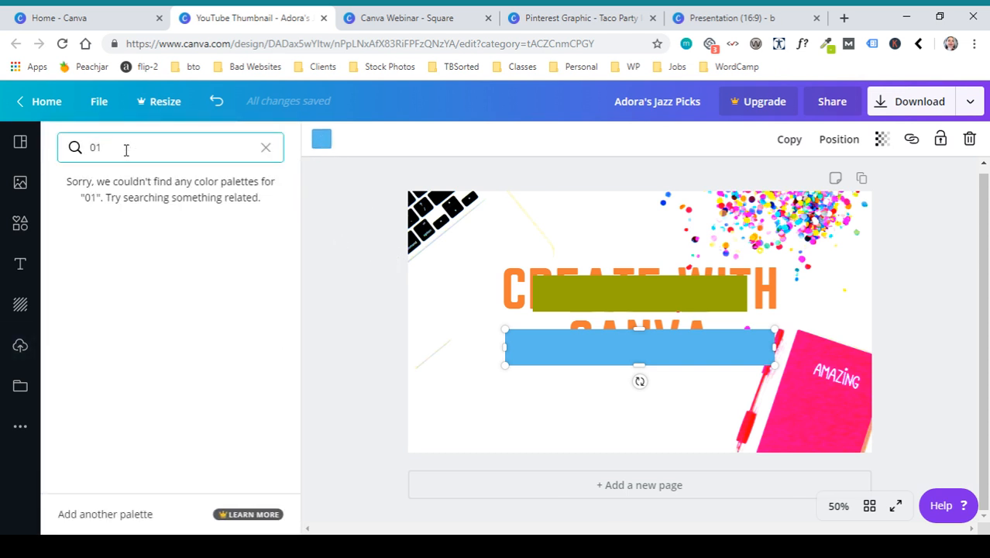
type("b4")
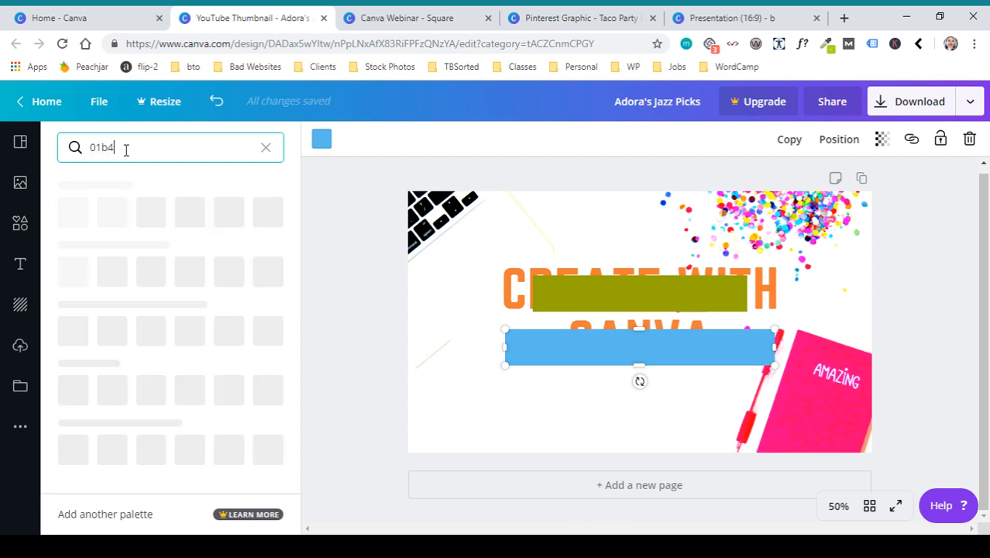
key("BackSpace")
type("d9a")
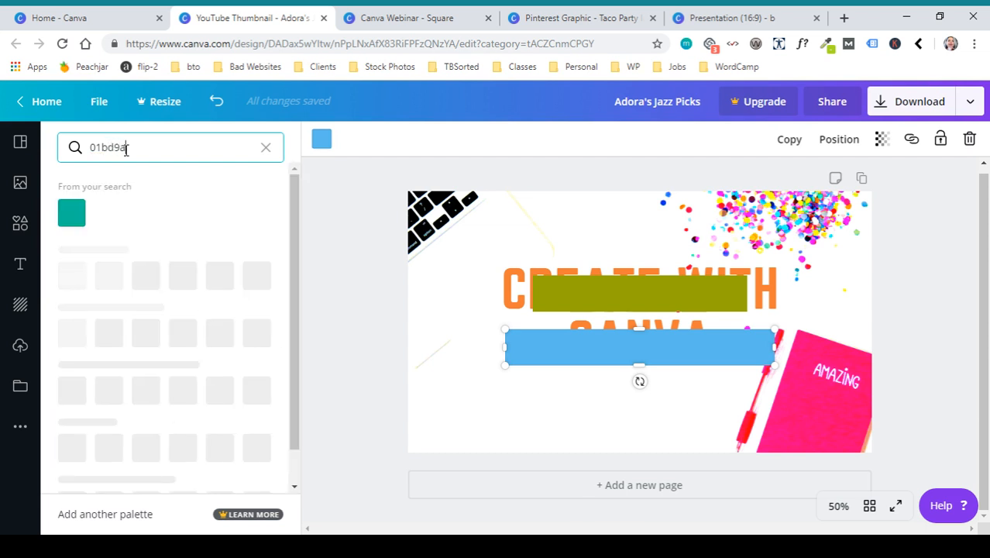
left_click(65, 219)
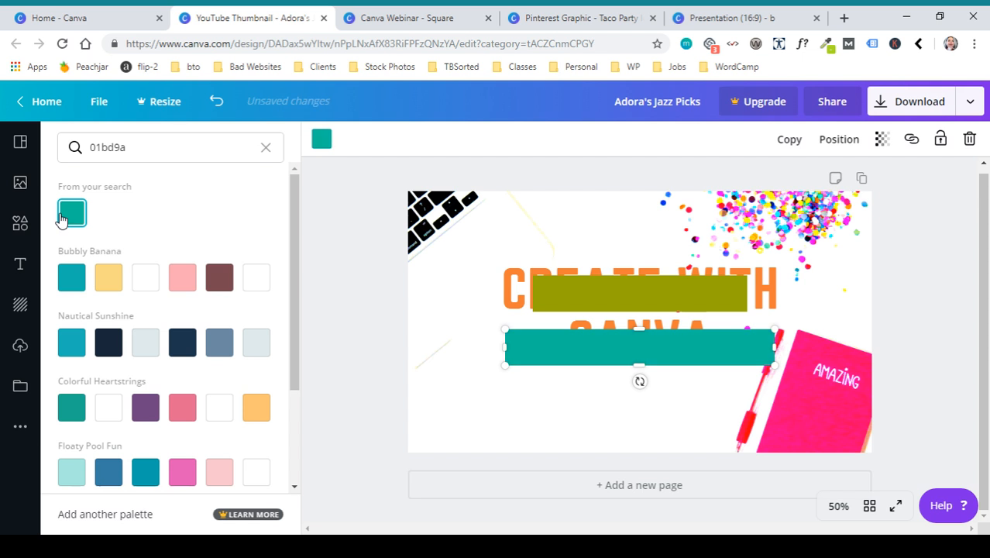
Recolor the olive bar over the title's first line to hex af2078 and extend its left end to a width of about 694
left_click(700, 305)
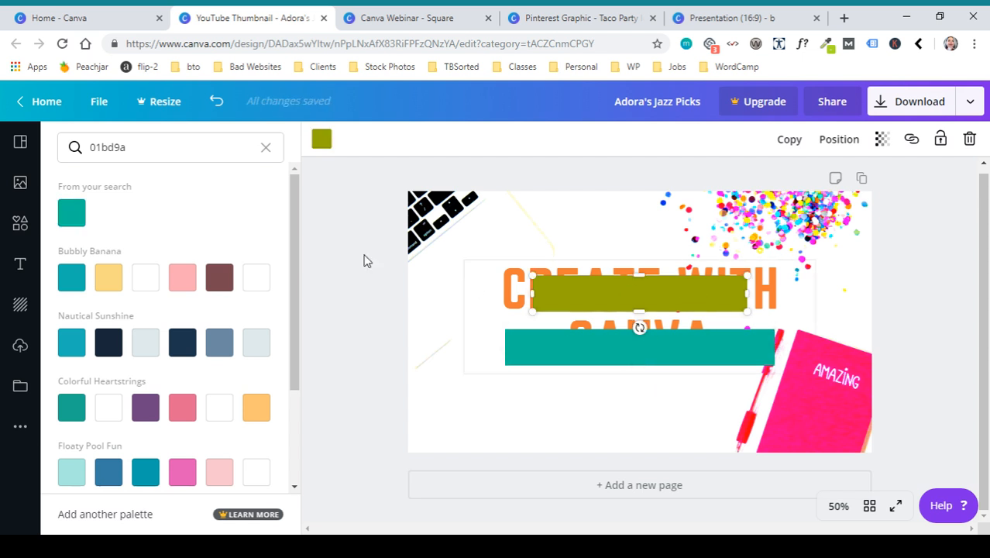
left_click(318, 142)
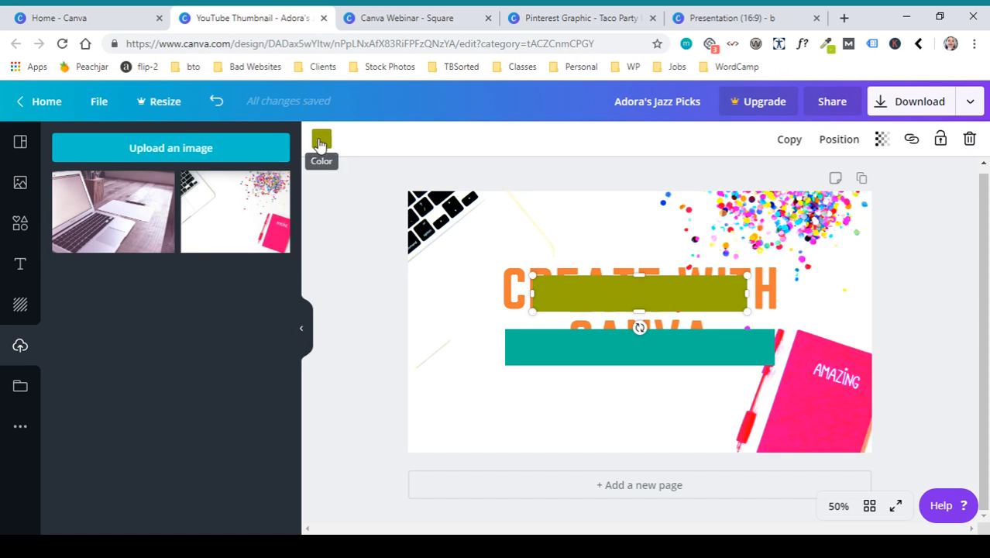
left_click(320, 144)
left_click(214, 149)
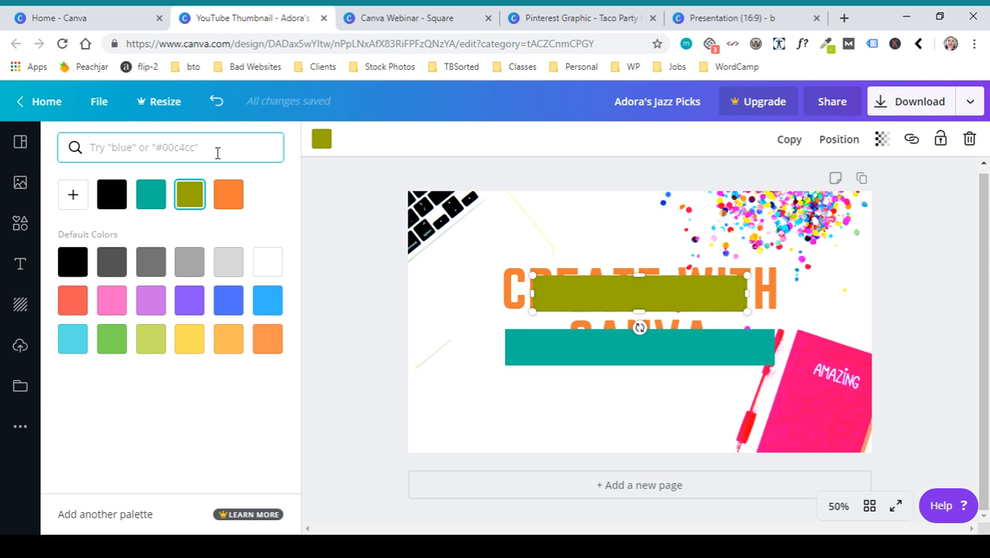
type("a")
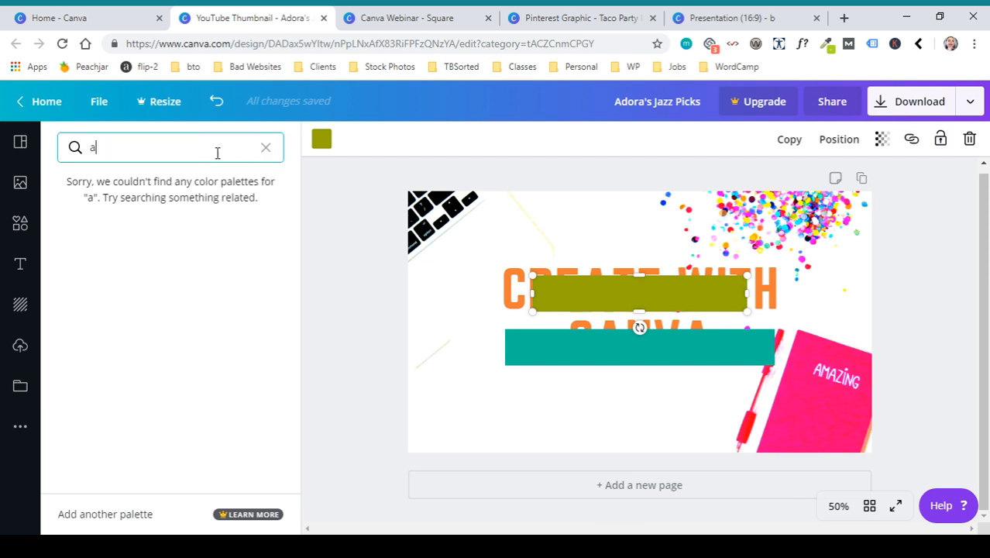
type("f2078")
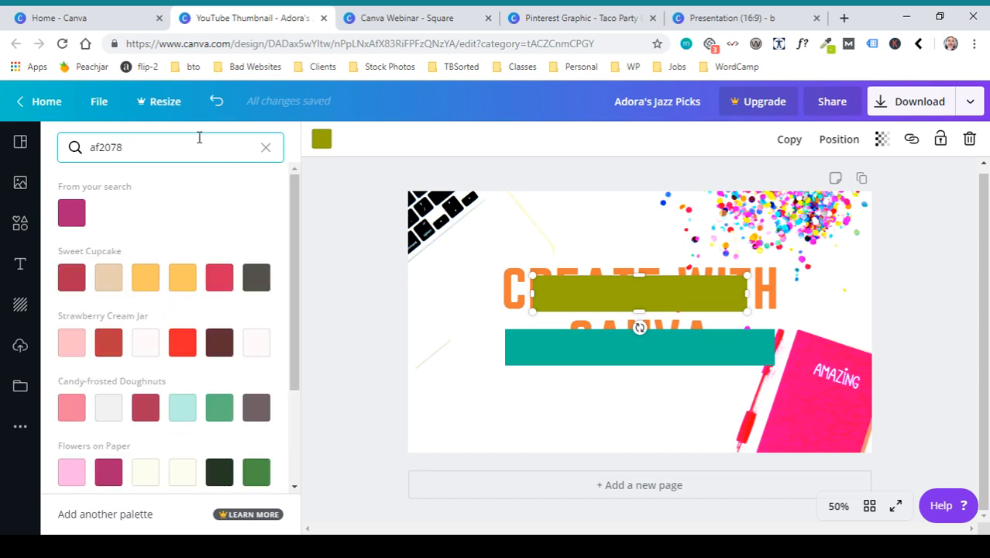
left_click(73, 216)
left_click_drag(533, 293, 498, 293)
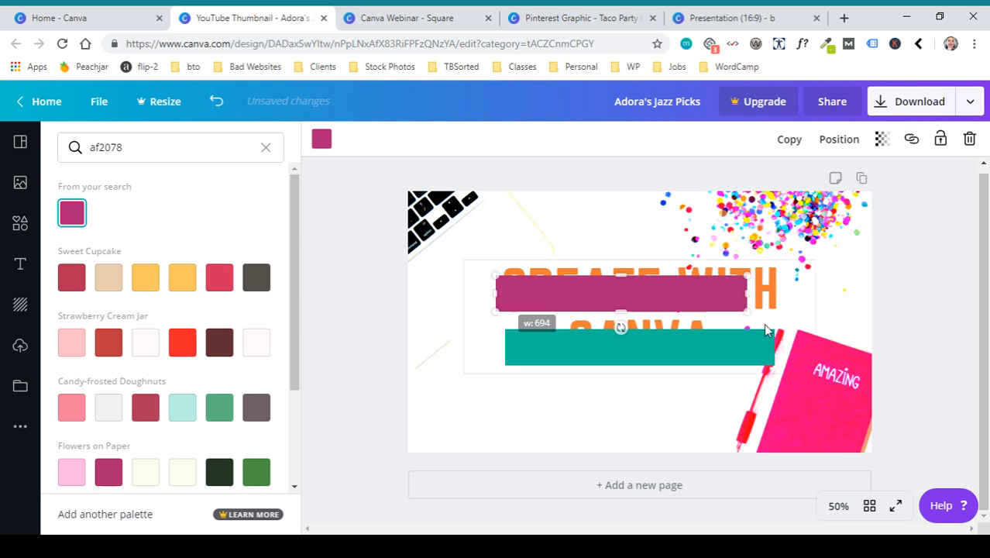
Widen the magenta bar past both ends of the title's first line, and bring the "CREATE WITH CANVA" title in front of both bars
left_click_drag(747, 293, 771, 303)
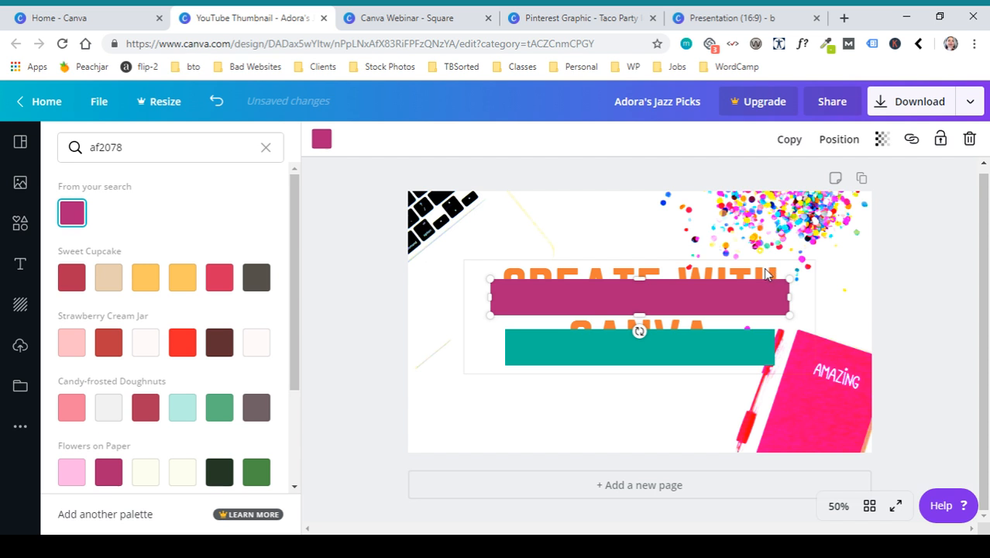
left_click(855, 285)
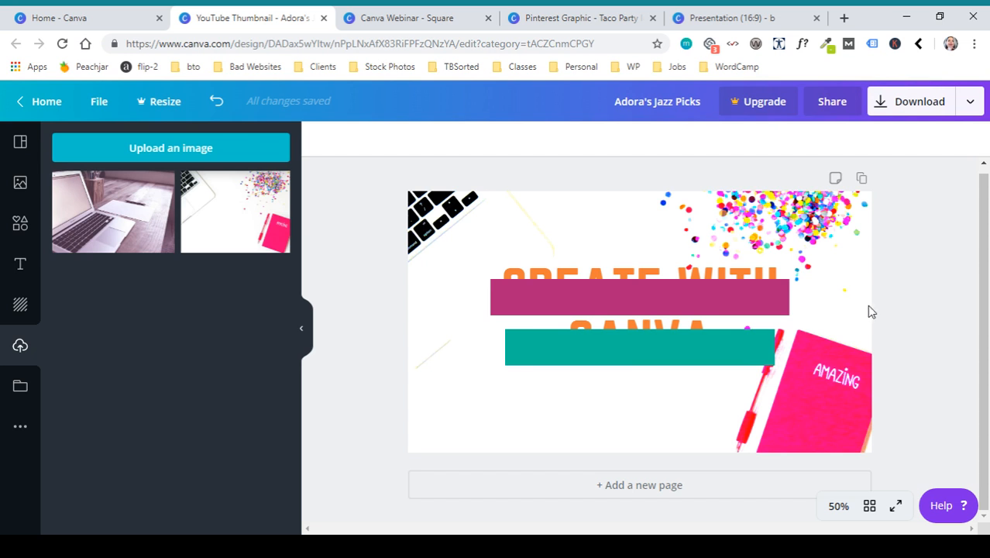
left_click(764, 273)
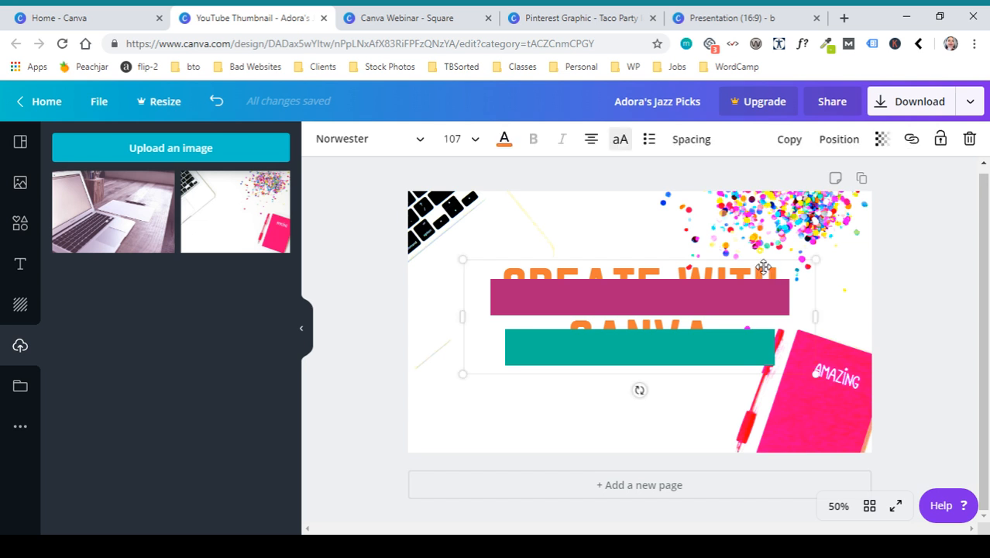
left_click(848, 142)
left_click(645, 186)
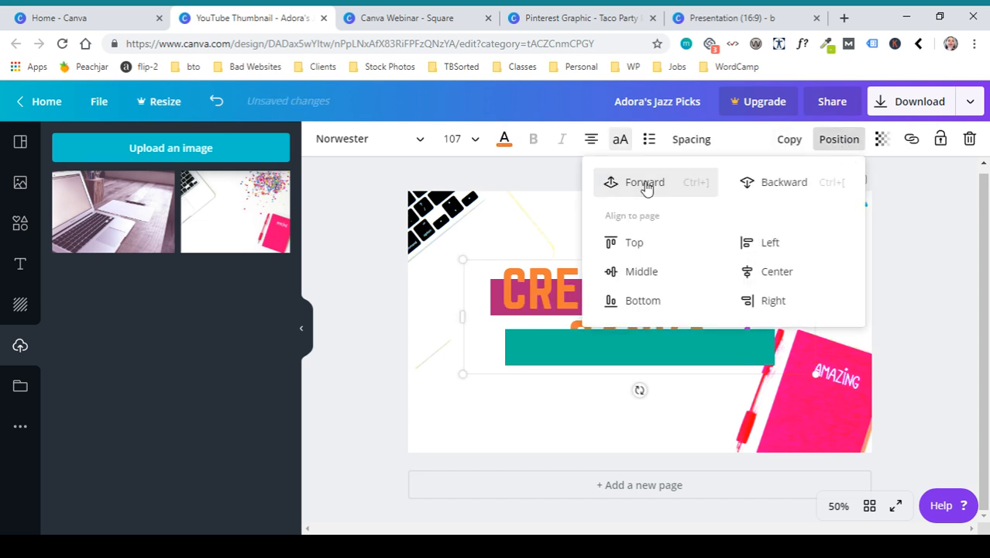
left_click(645, 186)
left_click(917, 296)
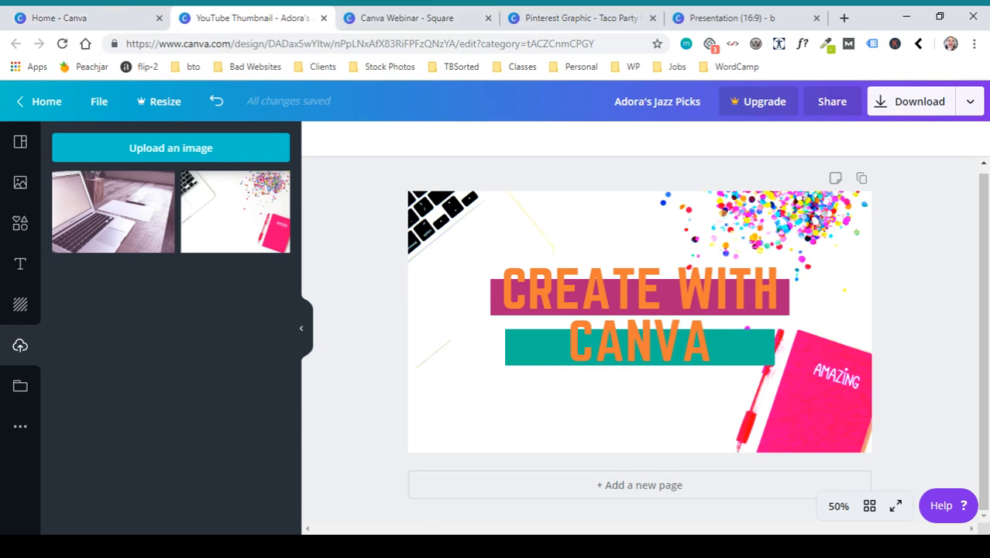
Check the topics on the presentation's "What we're going to cover" slide, and return to the YouTube thumbnail design
left_click(717, 17)
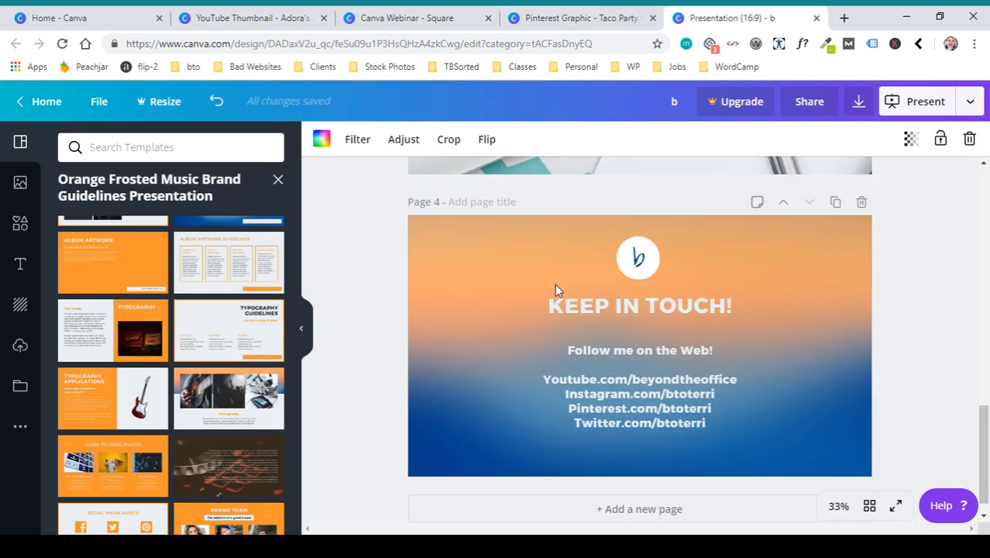
scroll(512, 271, "up", 1)
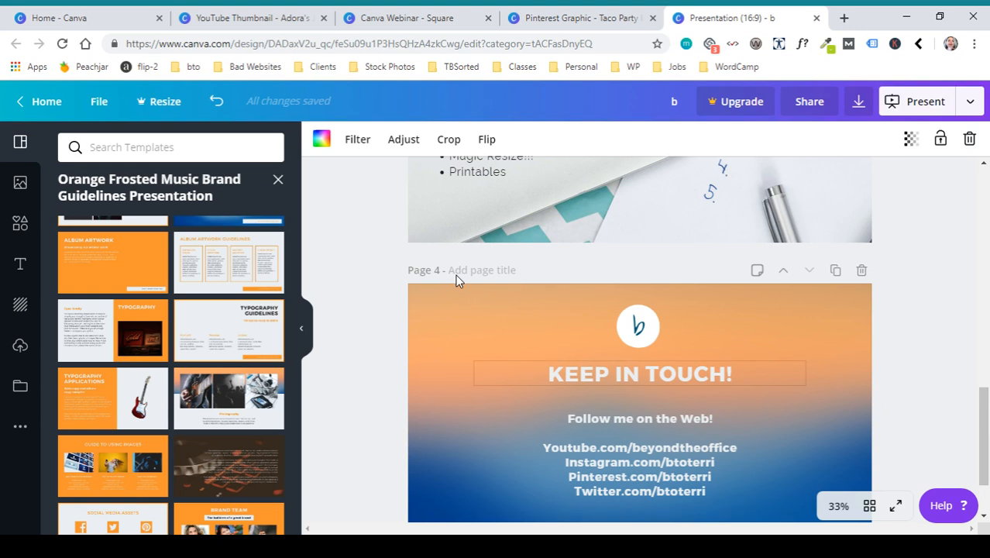
scroll(510, 355, "up", 3)
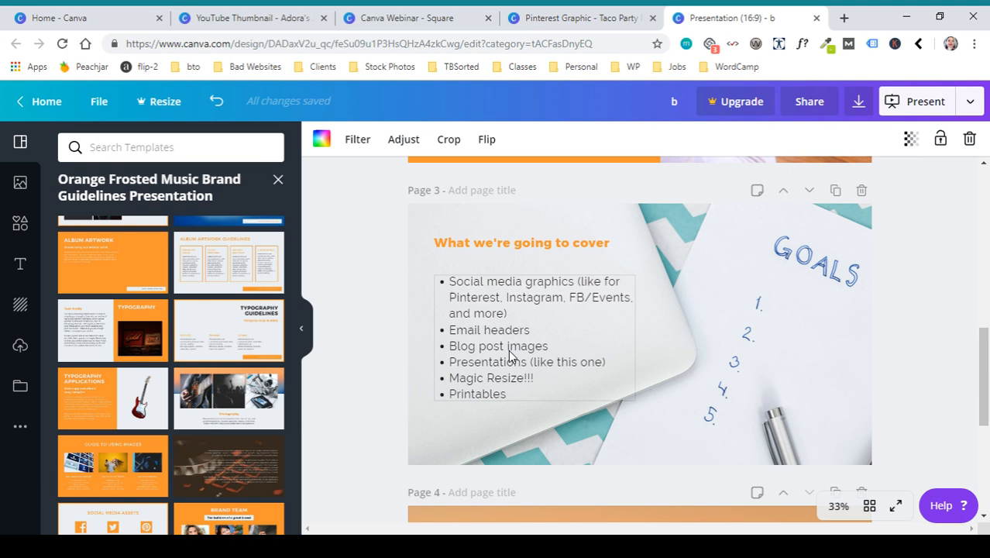
left_click(261, 16)
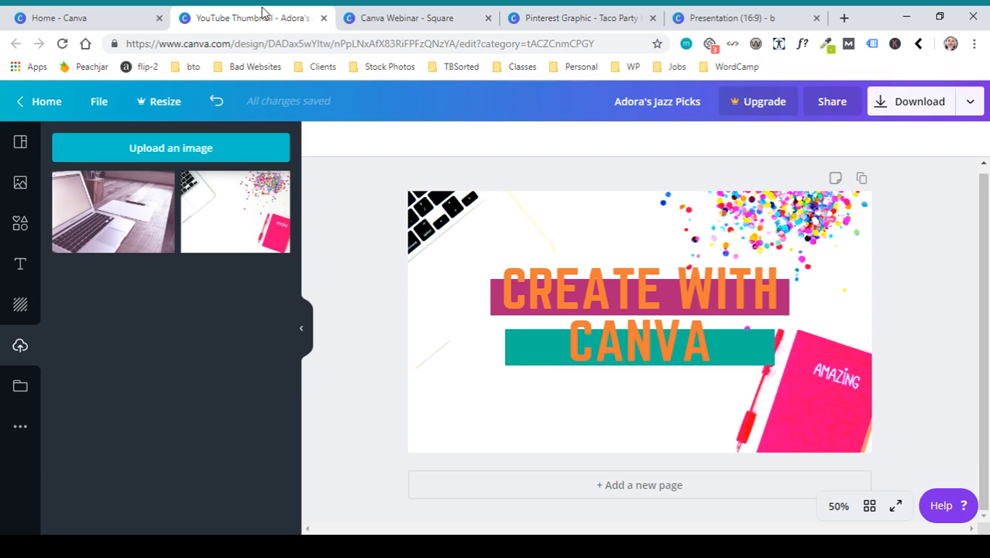
Create a new blank design with custom dimensions of 637 px wide by 172 px high
left_click(112, 17)
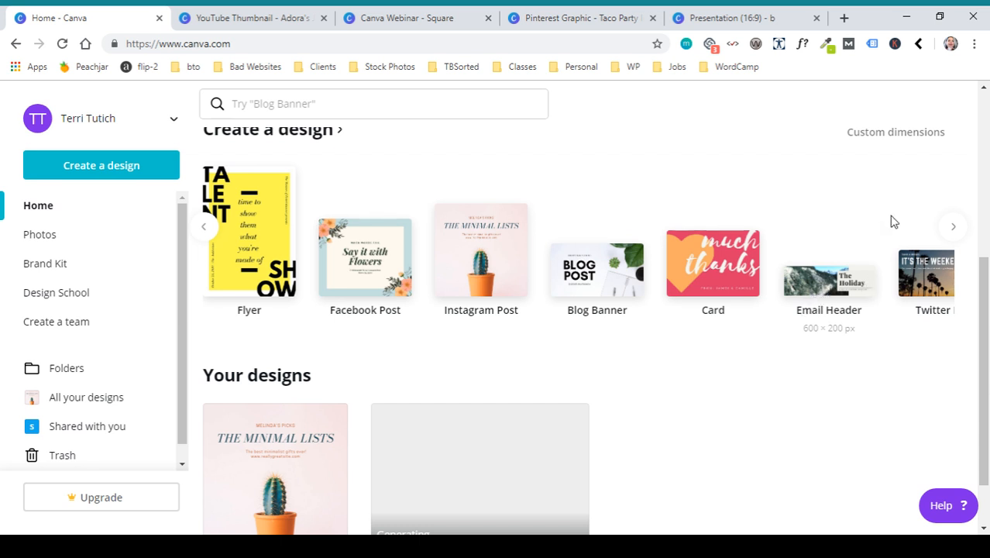
left_click(902, 138)
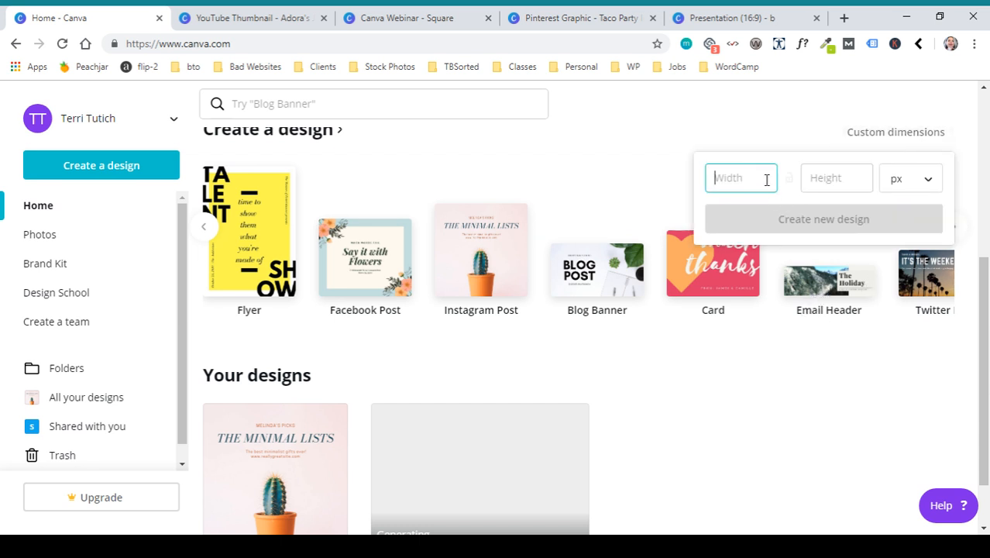
type("637")
key("Tab")
type("1720")
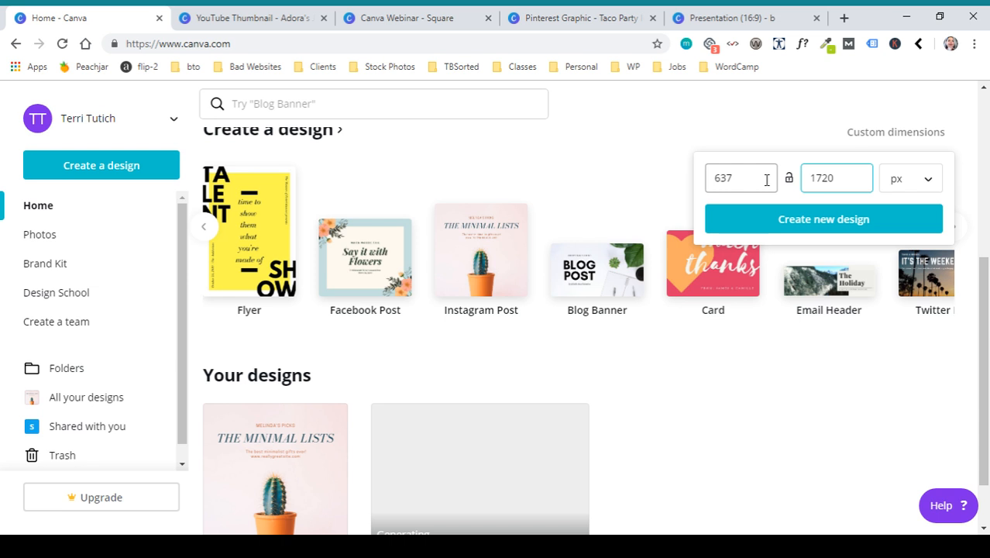
key("BackSpace")
left_click(785, 218)
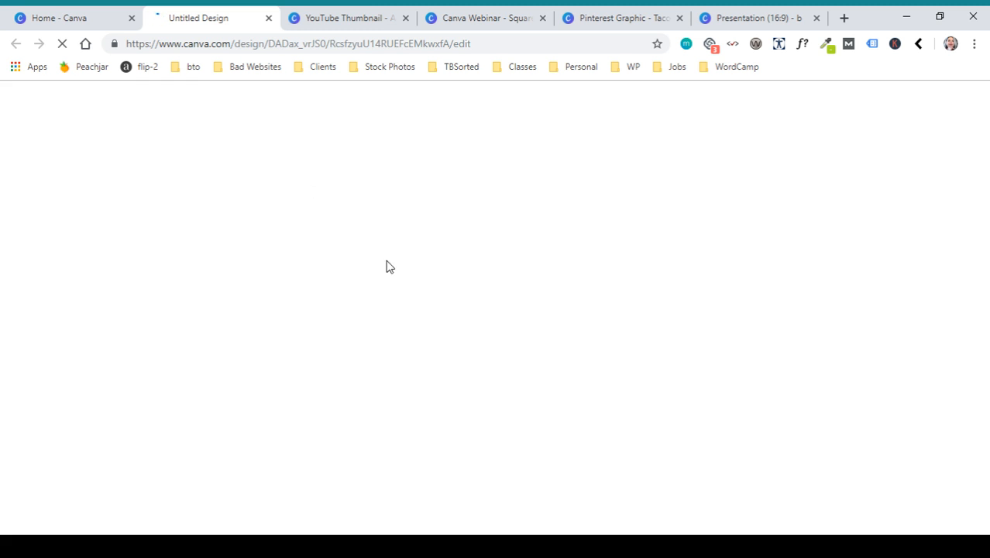
left_click(505, 11)
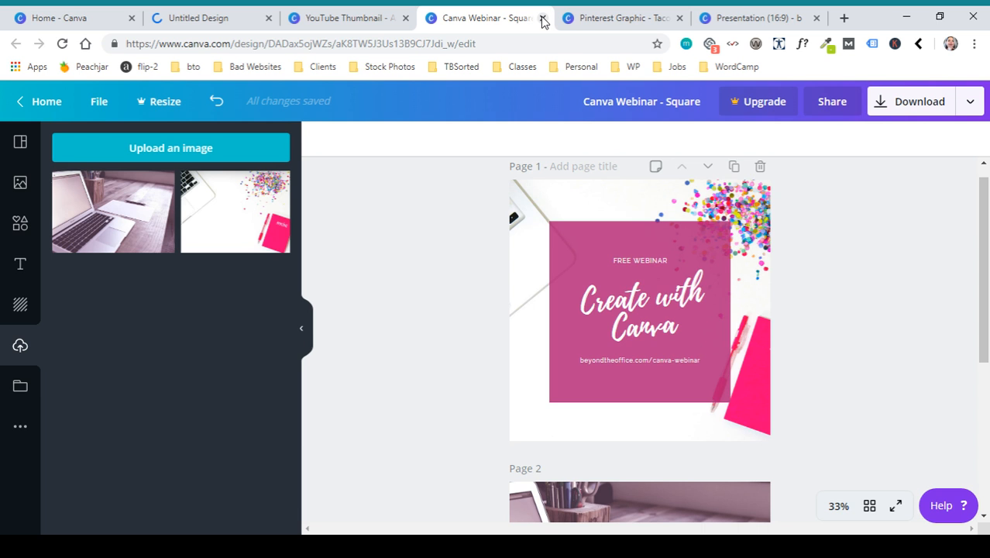
left_click(200, 17)
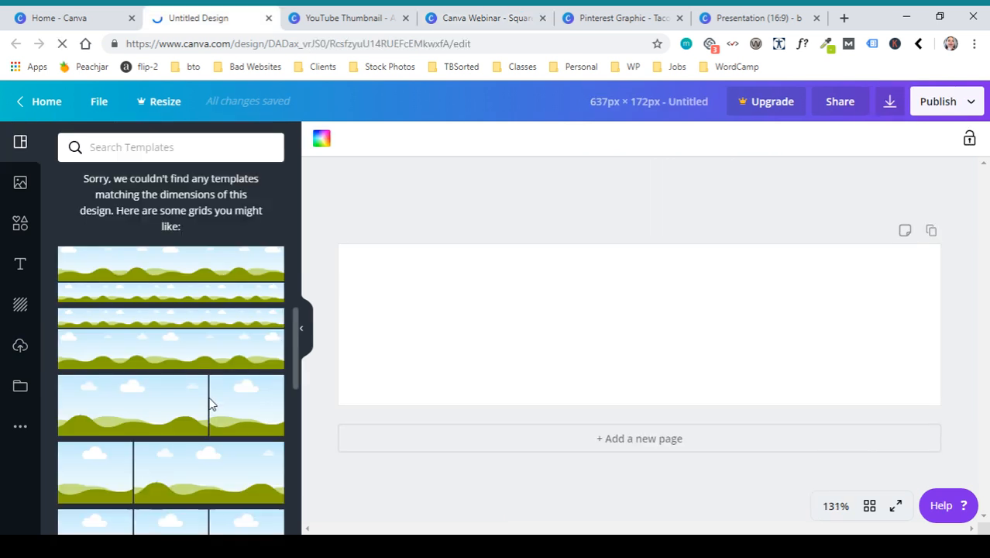
Add a grid of two stacked cells beside one tall cell, and fill the tall cell with the uploaded laptop photo
scroll(193, 422, "down", 2)
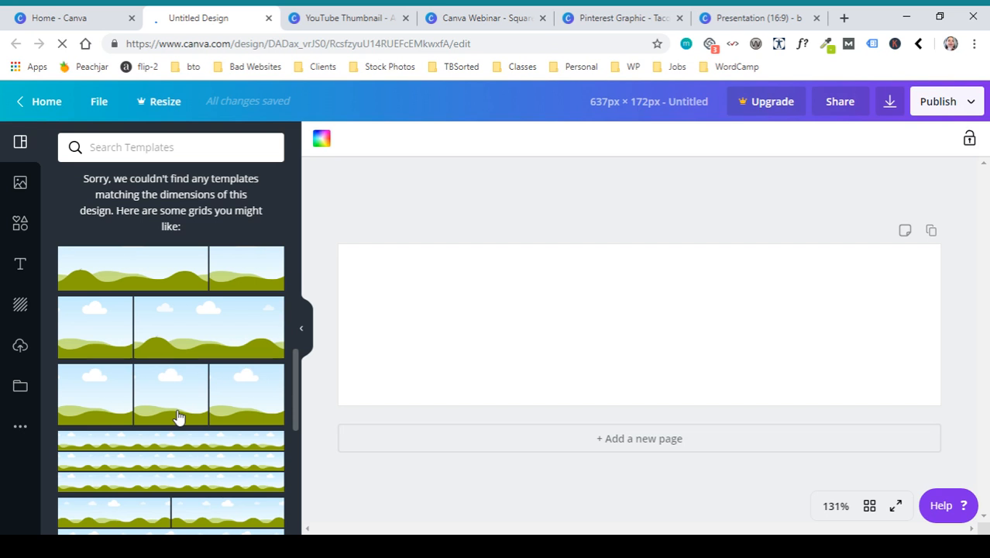
scroll(209, 442, "down", 3)
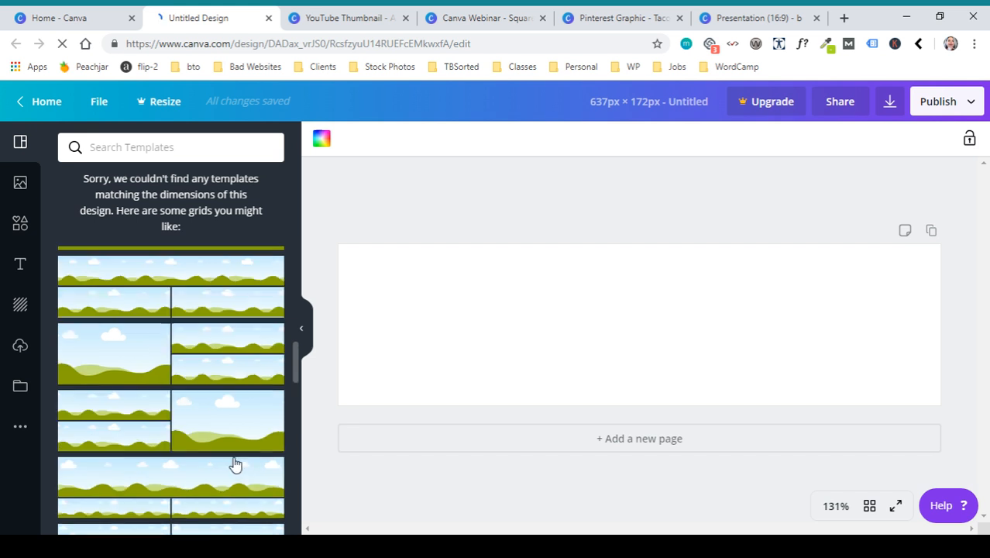
scroll(181, 363, "down", 1)
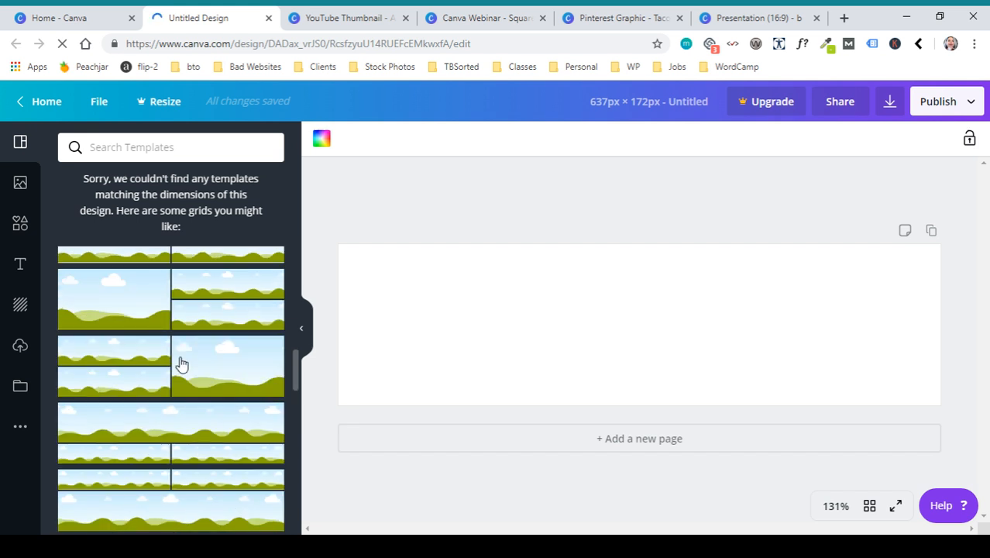
left_click(181, 362)
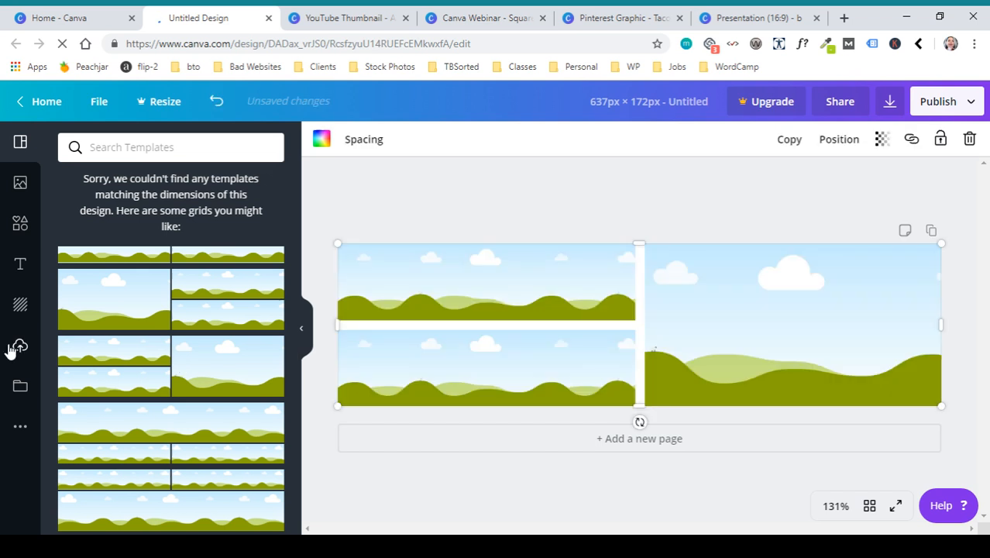
left_click(20, 346)
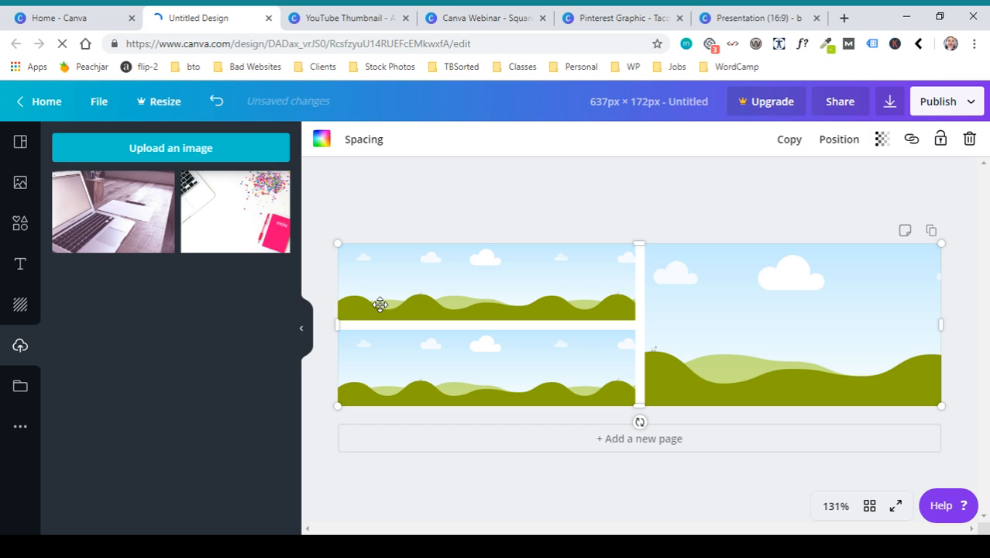
left_click_drag(379, 305, 791, 324)
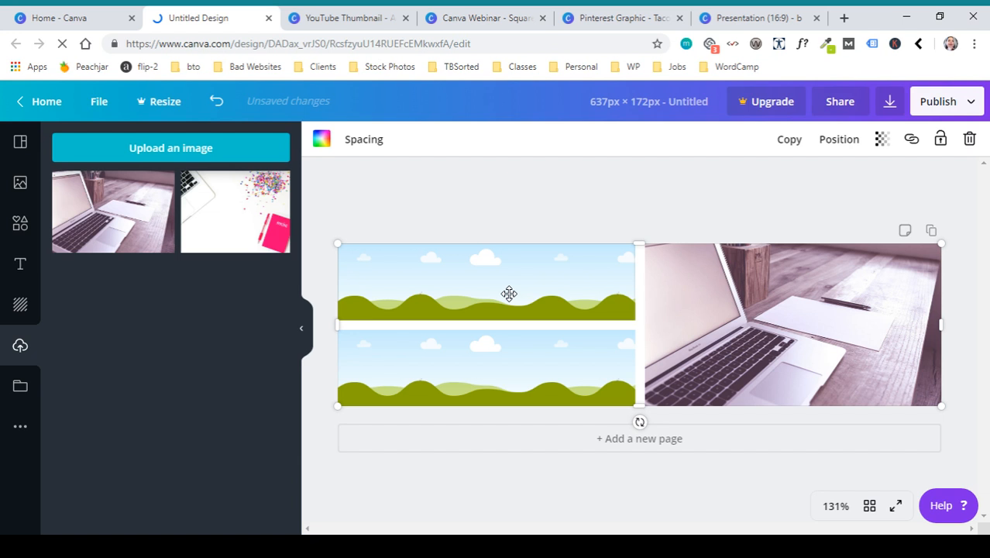
Try to place the blue-to-purple gradient square over the grid's stacked cells, and show the full Gradients collection
left_click(20, 223)
scroll(100, 380, "down", 4)
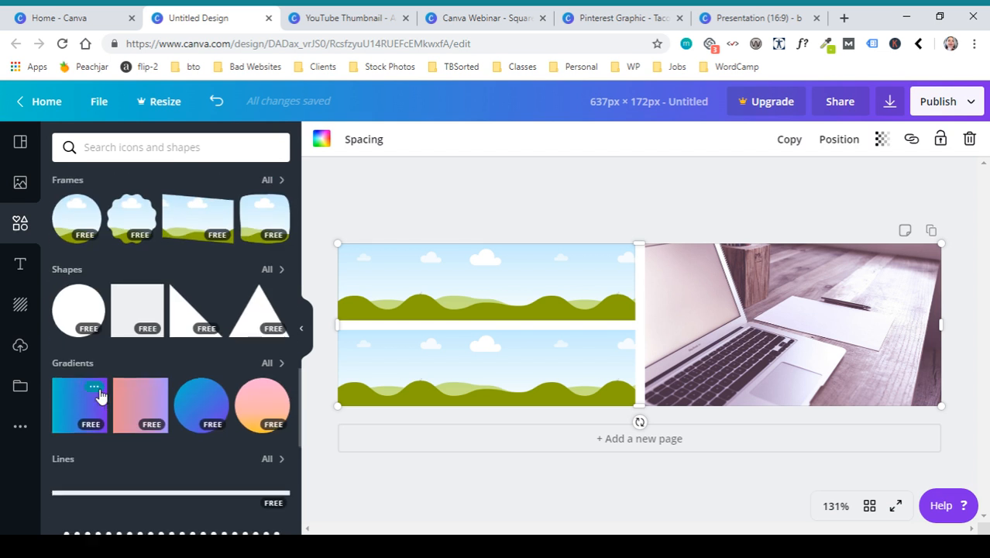
left_click_drag(99, 396, 395, 266)
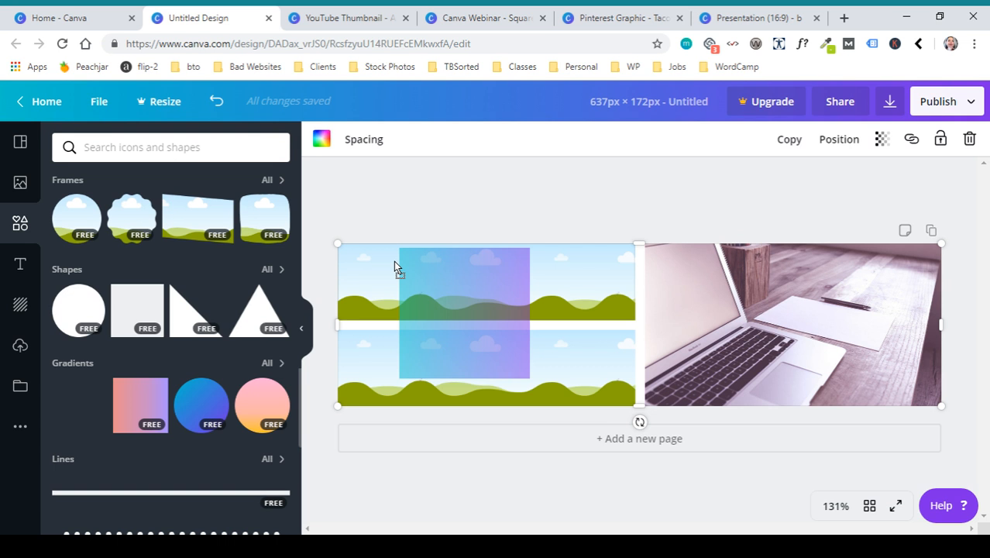
left_click_drag(394, 260, 393, 261)
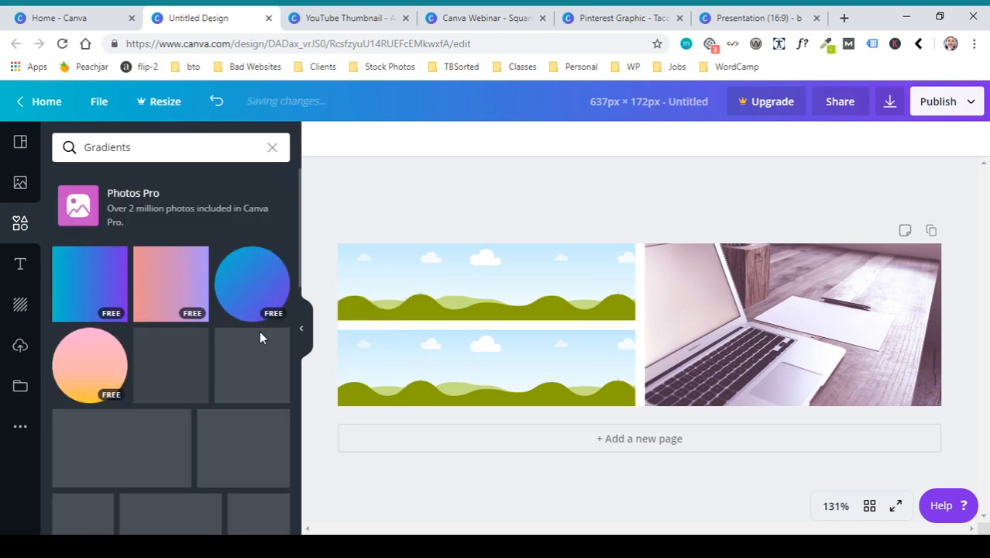
Add the pink-to-orange gradient blob over the laptop photo and the peach-to-pink gradient brush stroke across the banner
scroll(259, 331, "down", 2)
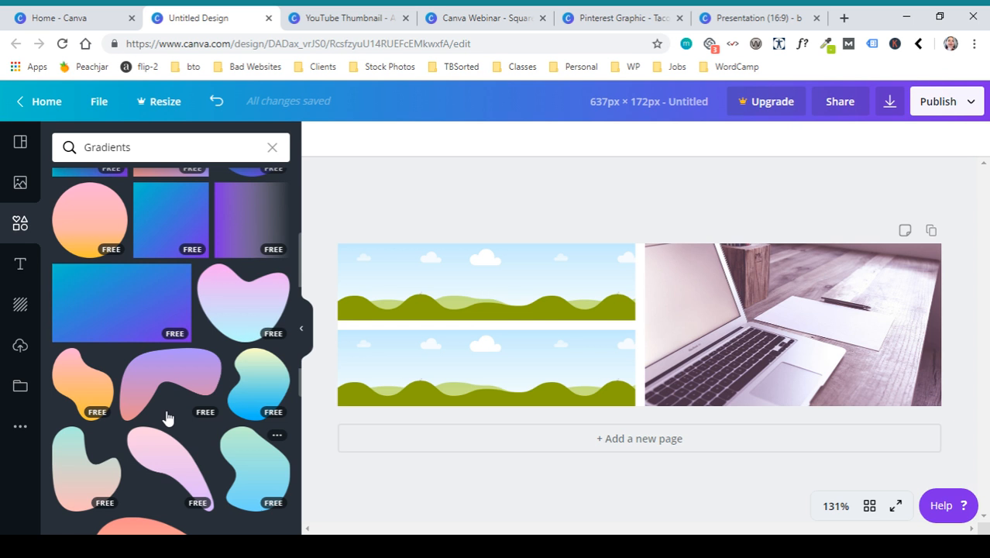
left_click_drag(167, 418, 718, 316)
scroll(193, 292, "down", 5)
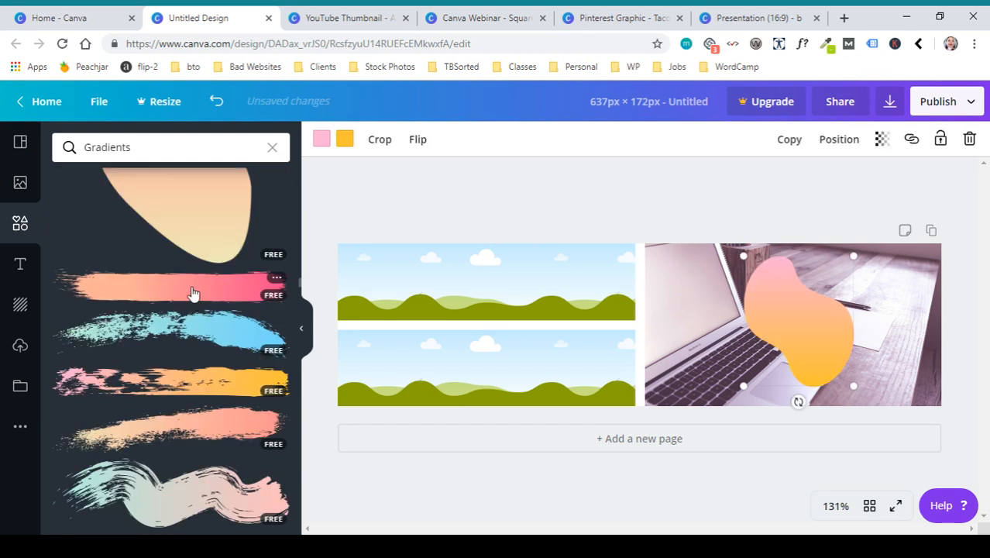
left_click_drag(194, 293, 605, 324)
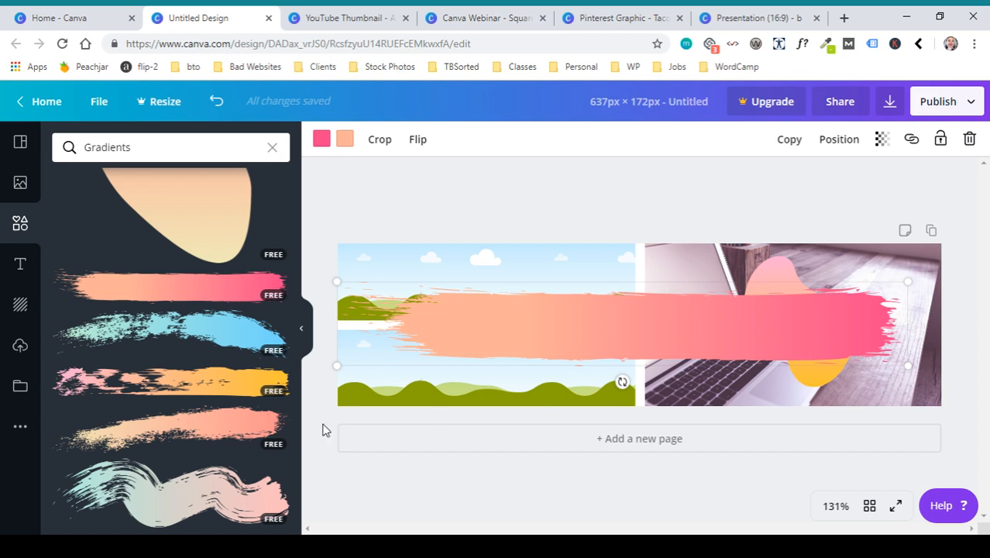
Add the blue-to-purple gradient rectangle and size it to cover both stacked grid cells
scroll(217, 463, "down", 5)
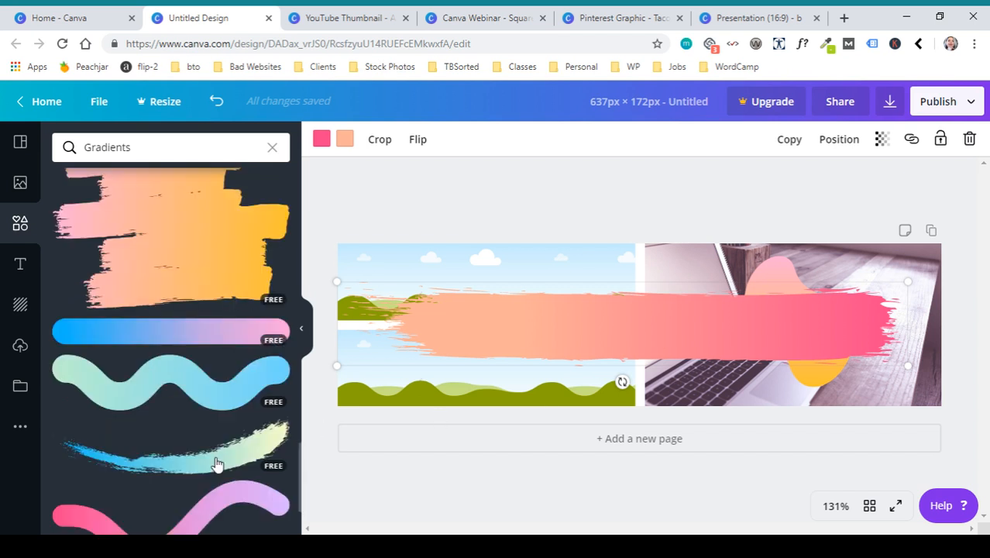
scroll(217, 463, "down", 3)
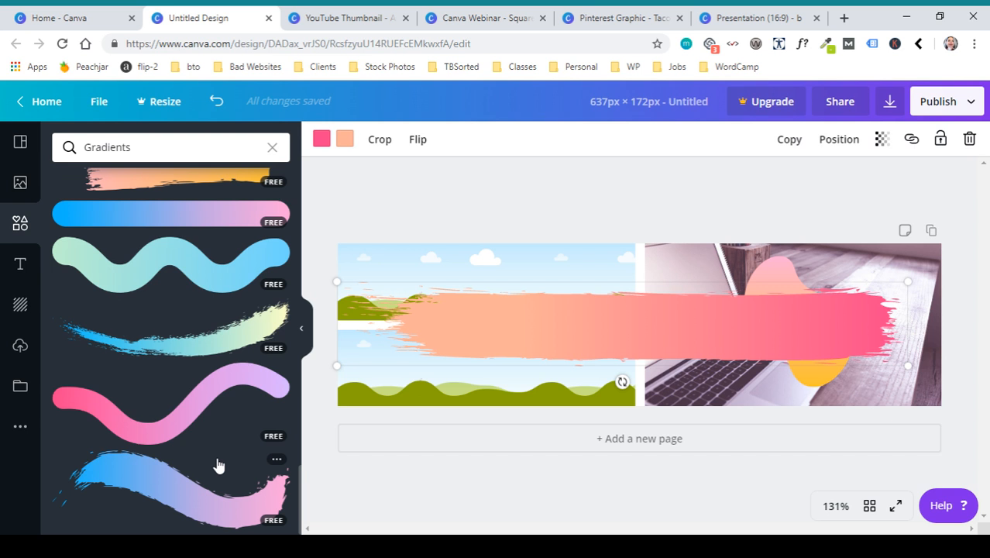
scroll(219, 465, "up", 10)
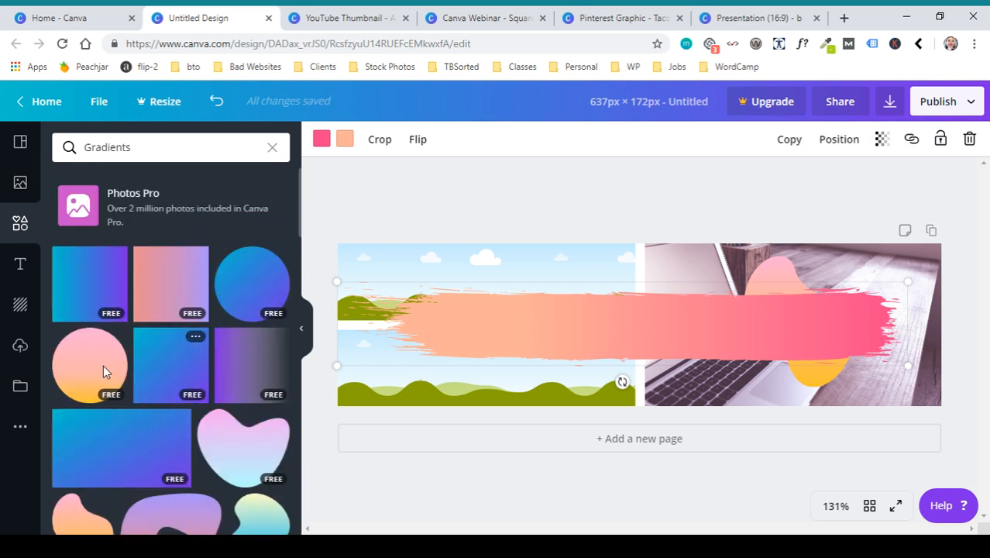
left_click_drag(103, 365, 433, 366)
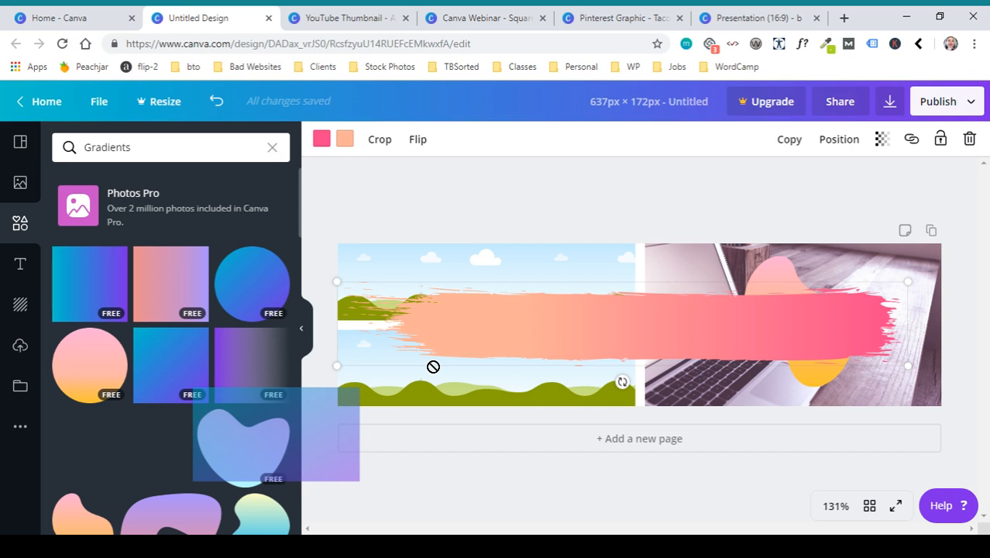
left_click_drag(433, 366, 395, 277)
left_click_drag(567, 375, 634, 415)
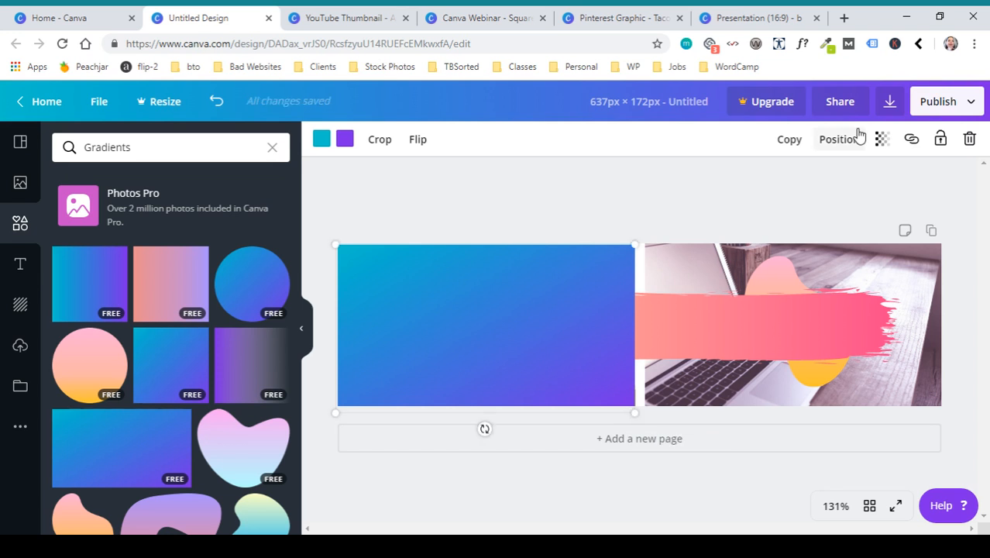
Send the blue-to-purple gradient rectangle backward so that it sits behind the brush stroke
left_click(838, 141)
left_click(794, 182)
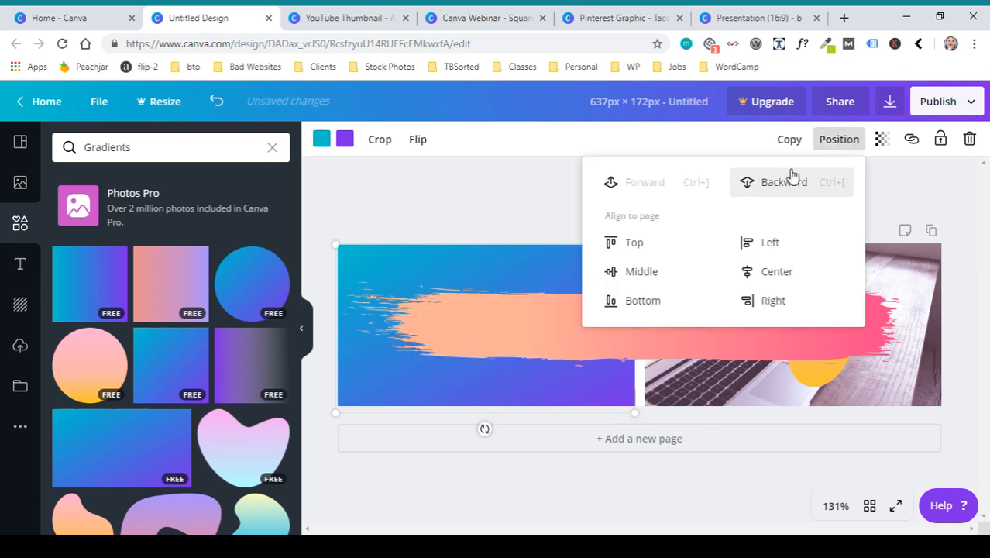
left_click(523, 205)
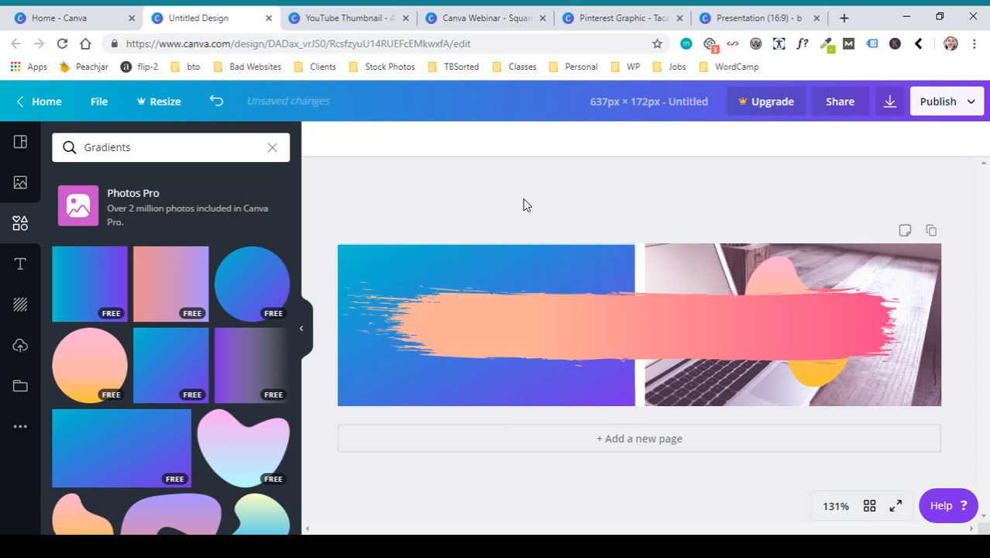
Bring the pink-to-orange blob in front of the brush stroke and place it over the stroke's pink end on the laptop photo
left_click(779, 267)
left_click_drag(778, 268, 489, 287)
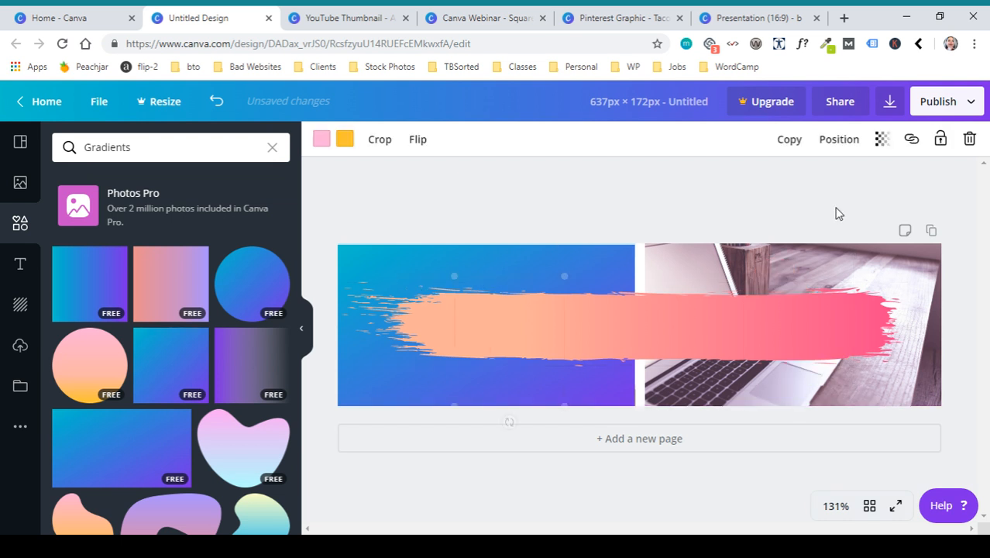
left_click(843, 147)
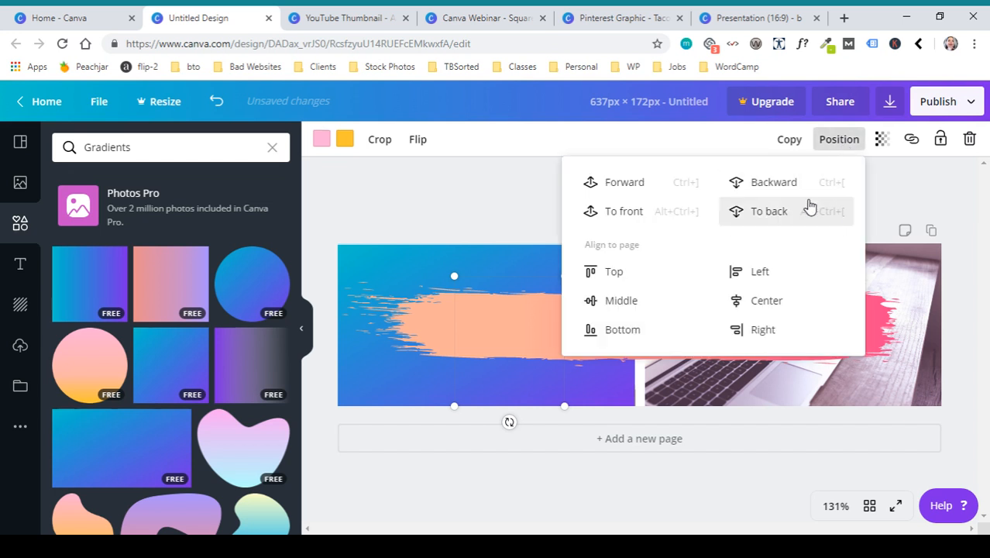
left_click(642, 194)
left_click(643, 194)
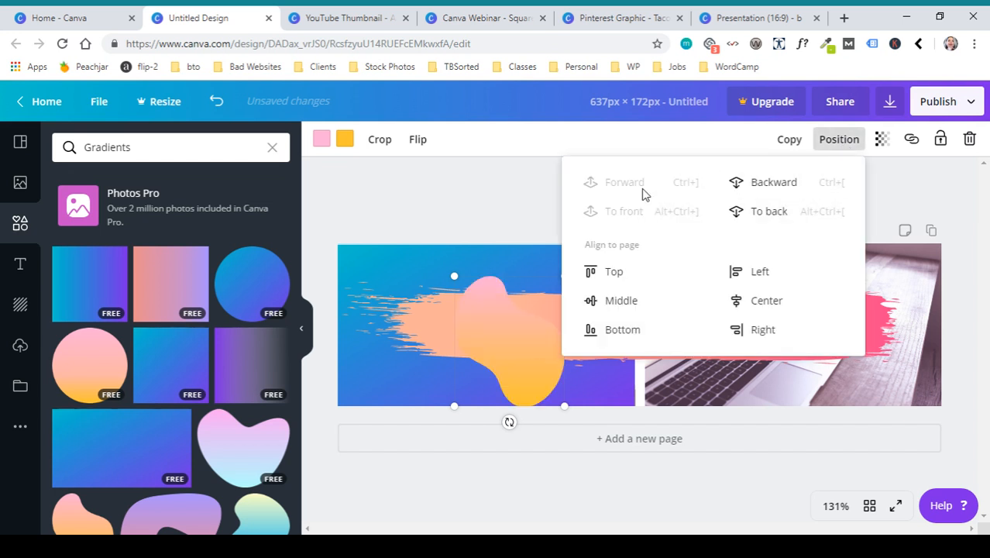
left_click_drag(496, 350, 858, 338)
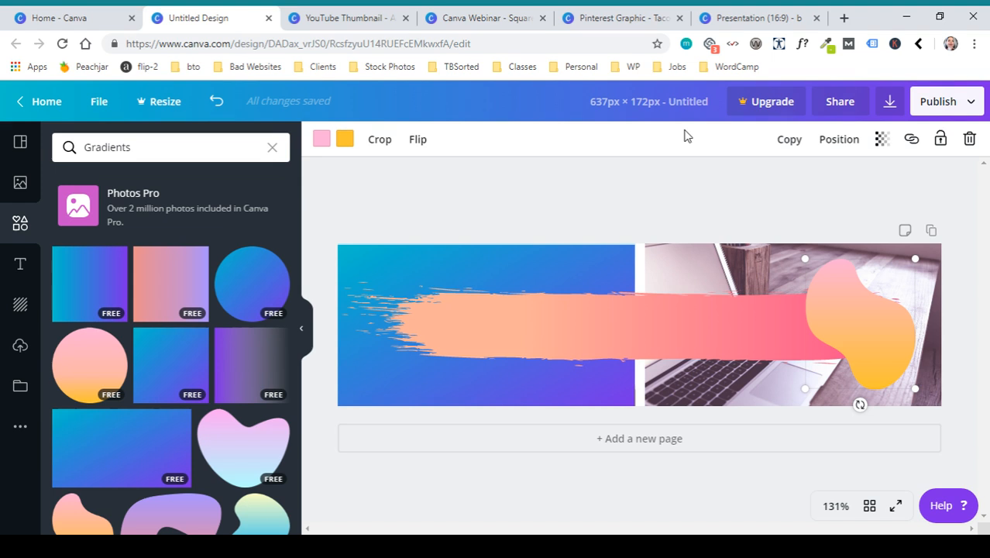
Review the list of topics on page 3 of the presentation and the YouTube thumbnail, and return to the 637 × 172 px banner
left_click(789, 11)
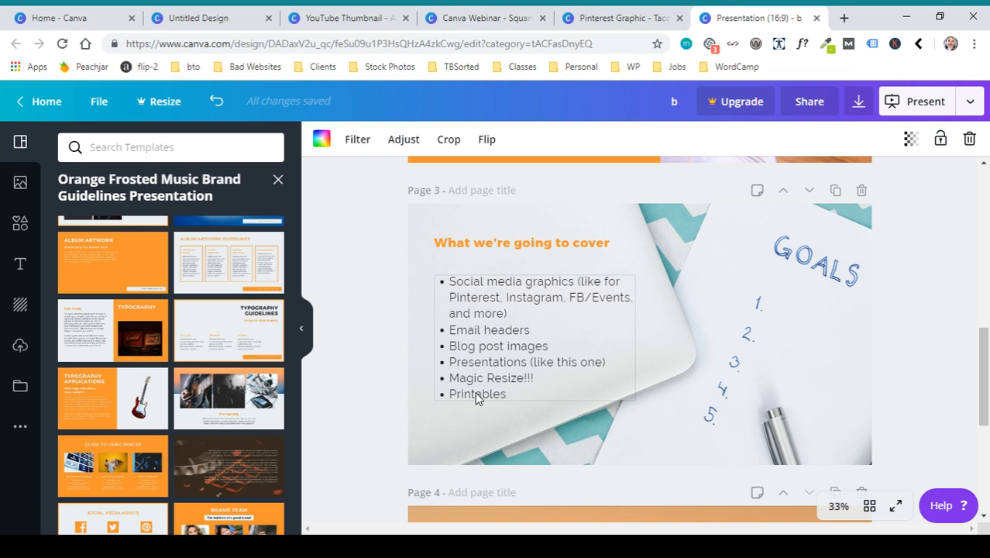
left_click(349, 22)
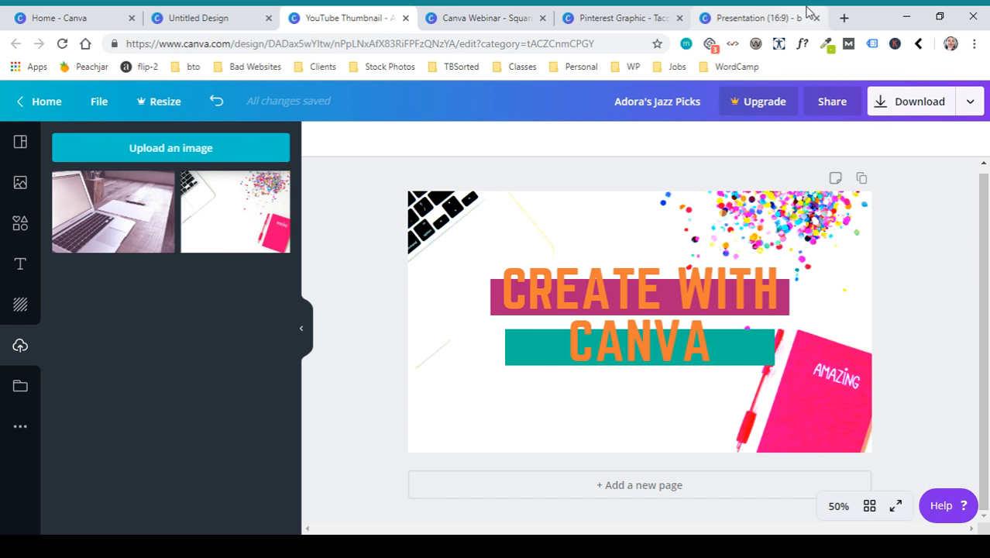
left_click(700, 17)
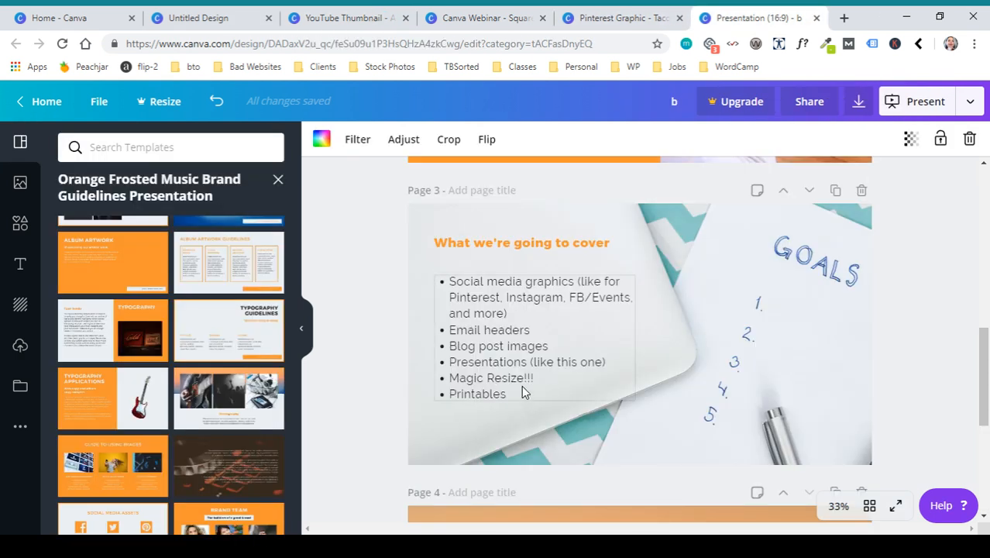
left_click(262, 23)
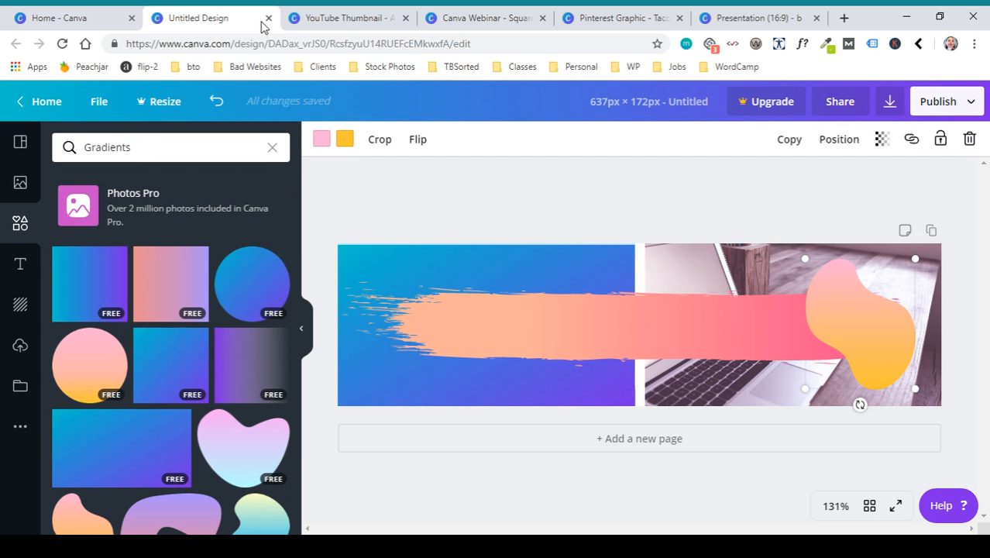
Close the banner, YouTube thumbnail, webinar and Pinterest designs, and go back to the Canva home page
left_click(268, 17)
left_click(268, 18)
left_click(268, 18)
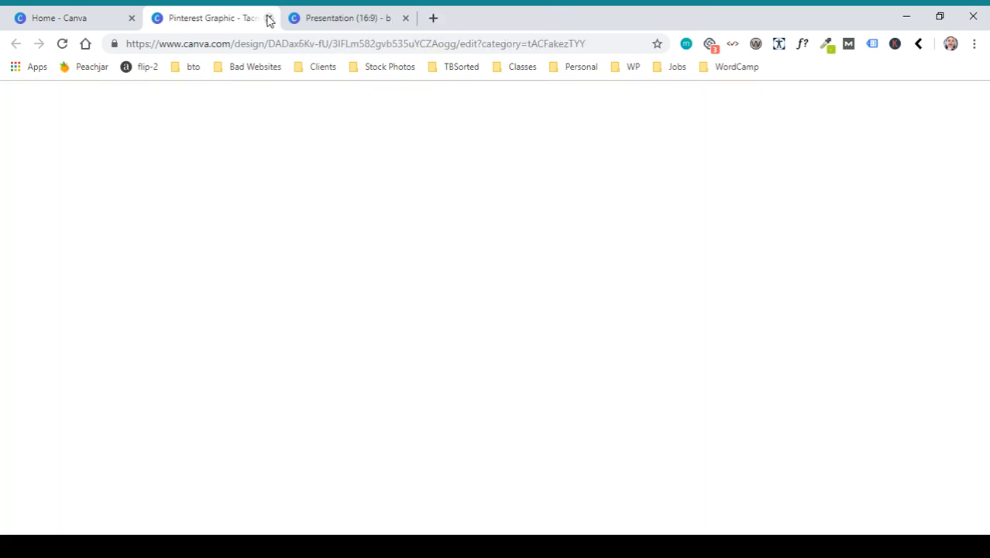
left_click(268, 18)
left_click(83, 14)
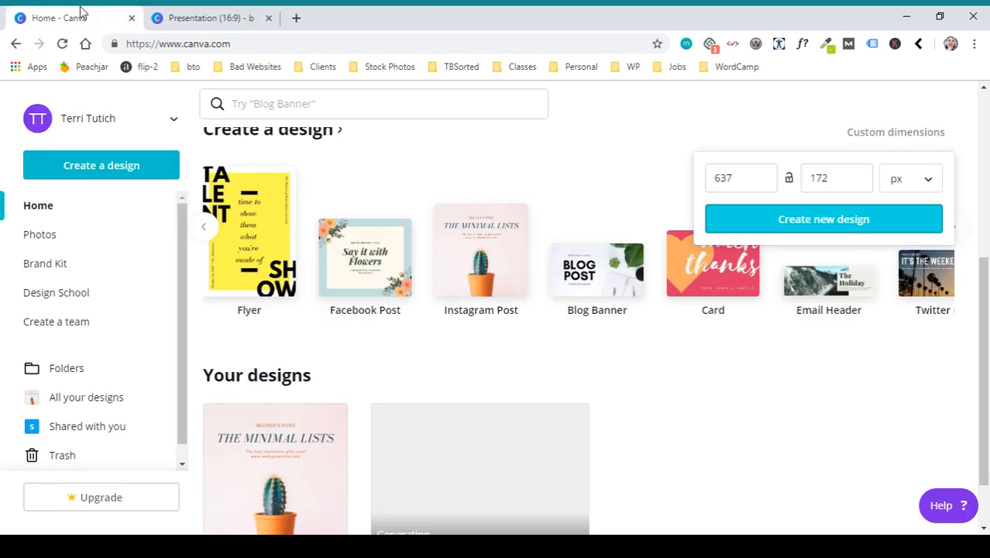
Search the home page's design types for "printable" and for "re"
left_click(259, 109)
type("printable")
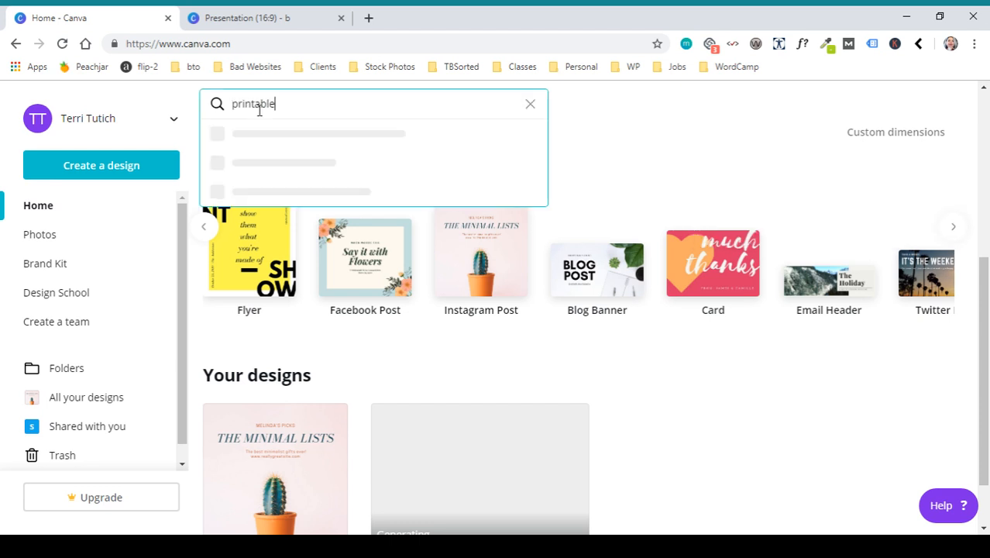
key("ctrl+a")
type("re")
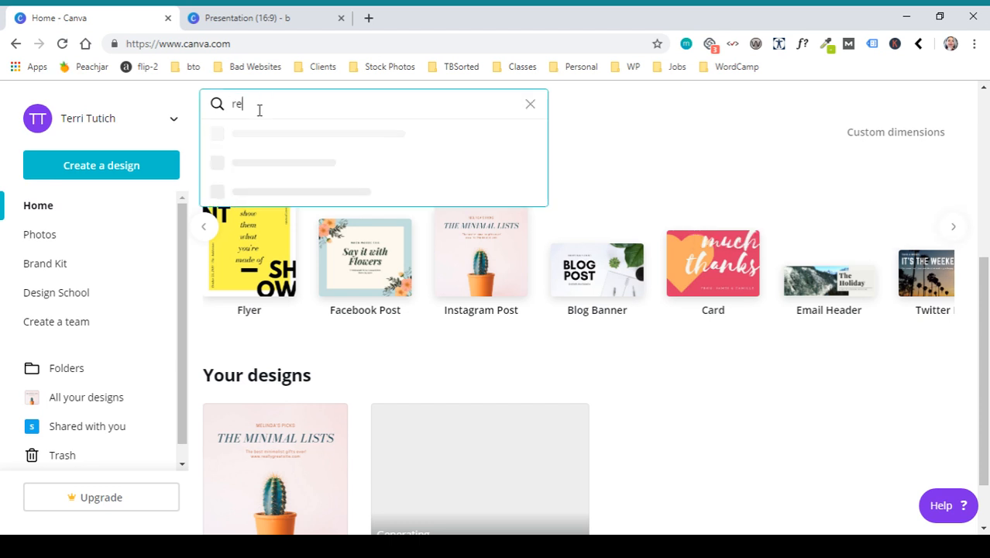
Try to open a printables page at canva.com/printables
left_click(269, 44)
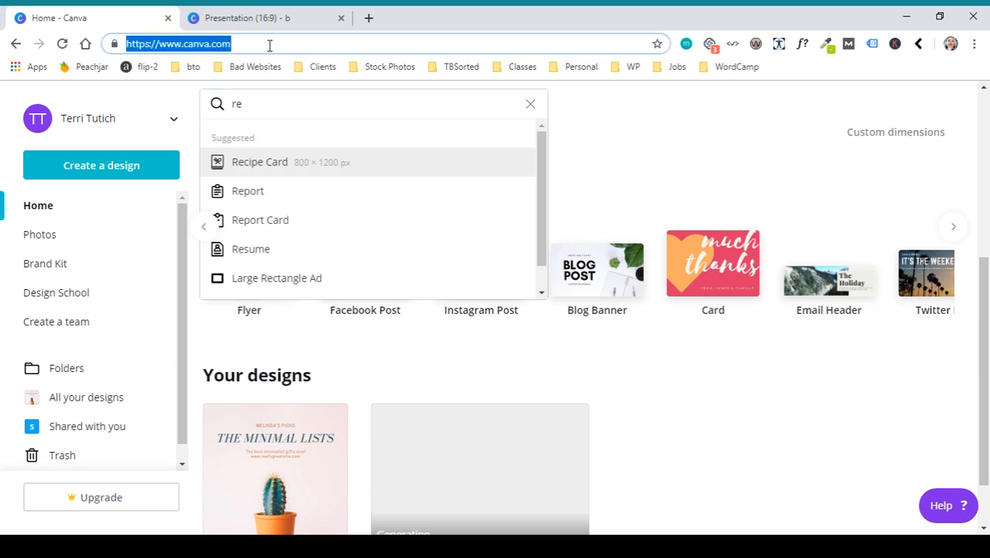
left_click(269, 45)
type("/")
type("prinat")
key("BackSpace")
key("BackSpace")
key("BackSpace")
type("ntables")
key("Return")
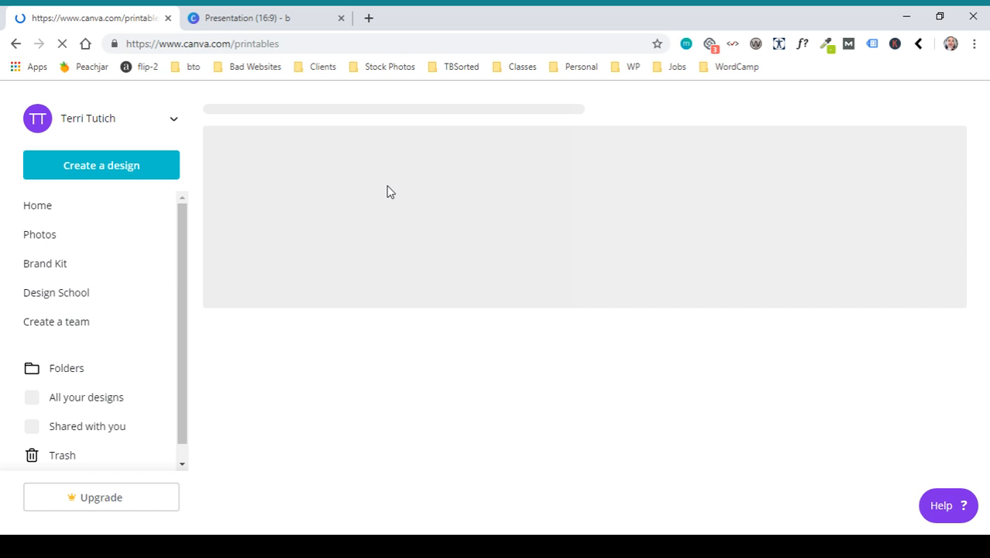
Search Google for "site:canva.com printables"
left_click(309, 45)
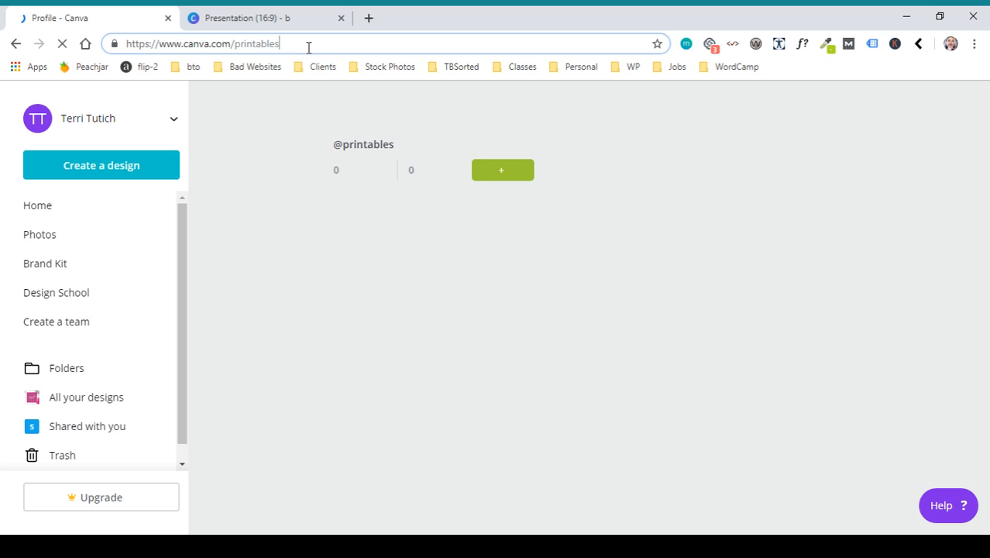
type("site")
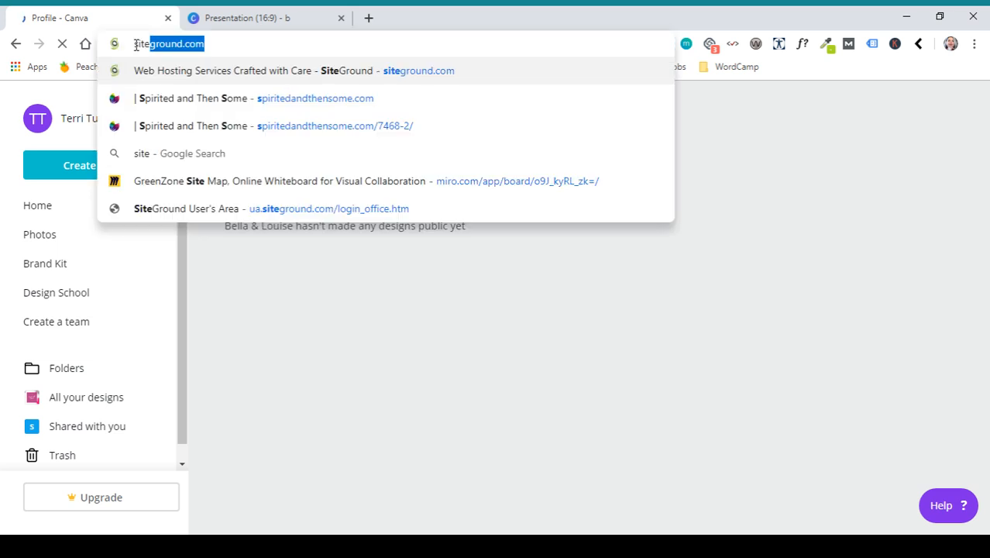
type(":canva")
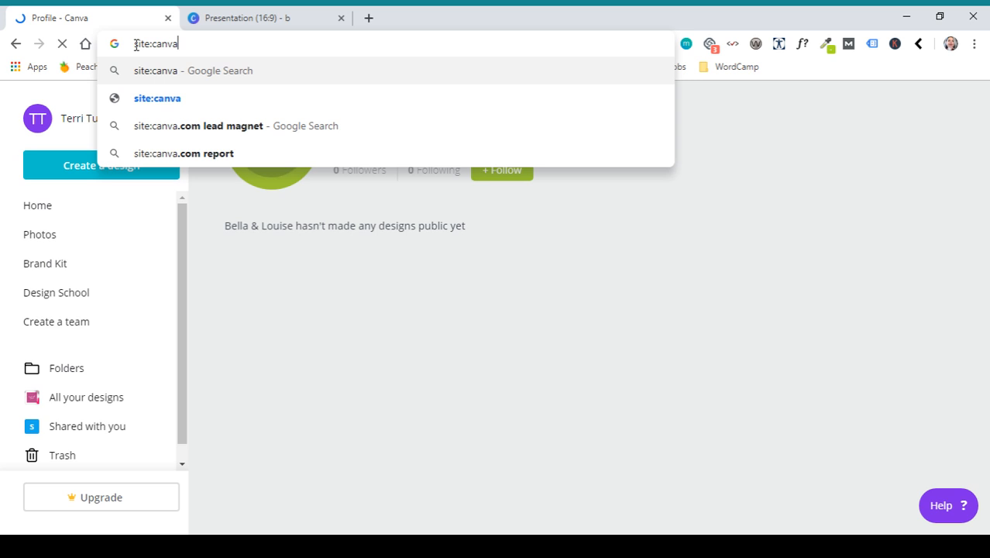
type(".com printabl")
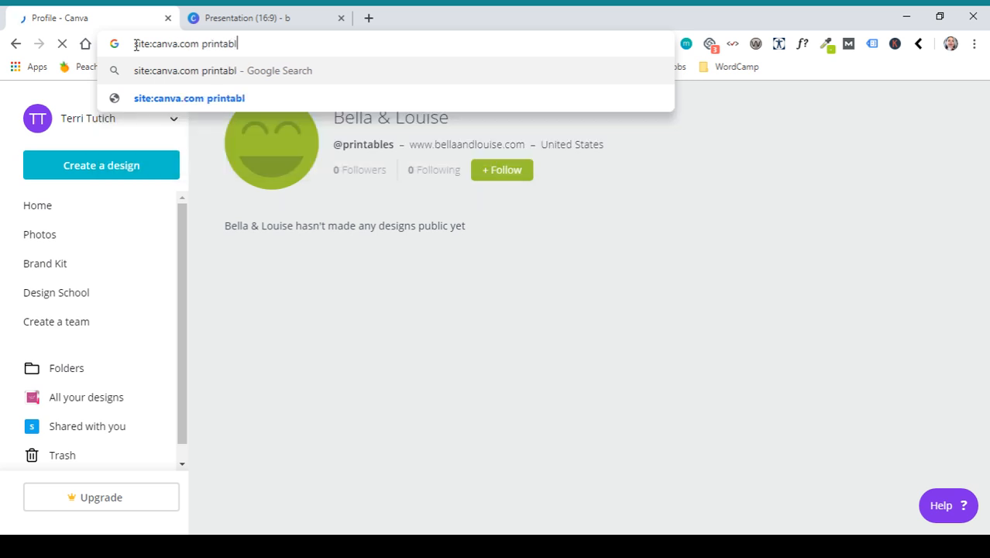
type("es")
key("Return")
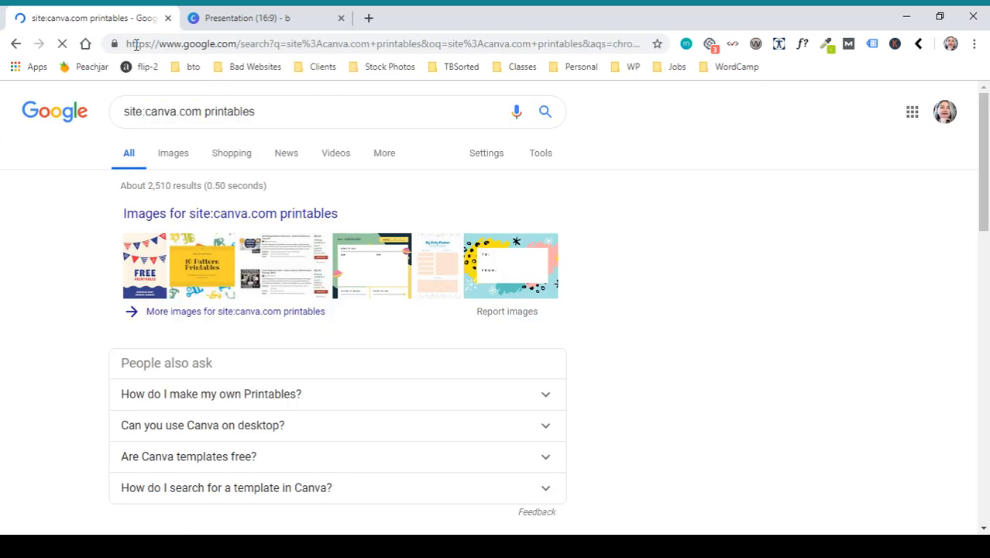
Browse Canva's planner templates and open the Peach Creative Chore Chart Planner for editing
scroll(329, 315, "down", 4)
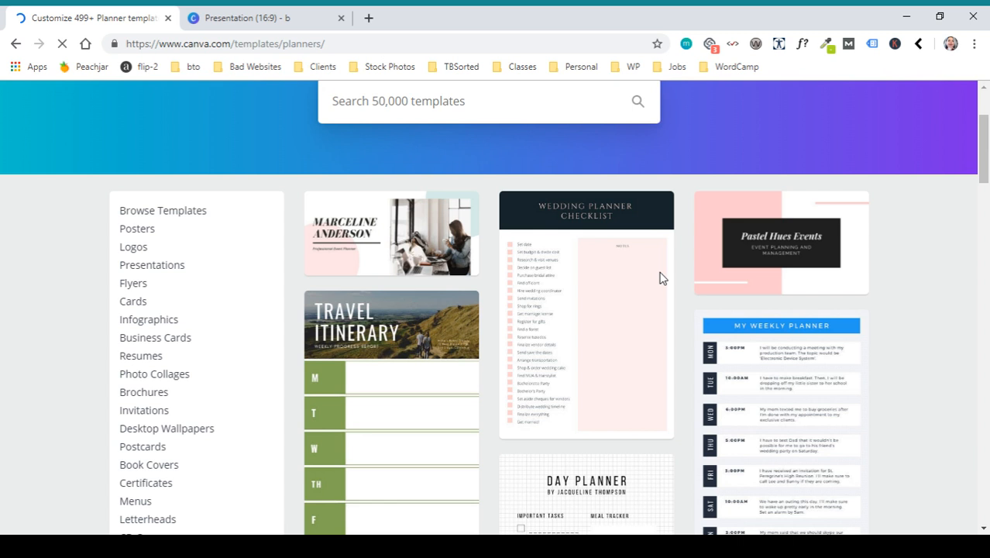
scroll(589, 276, "down", 1)
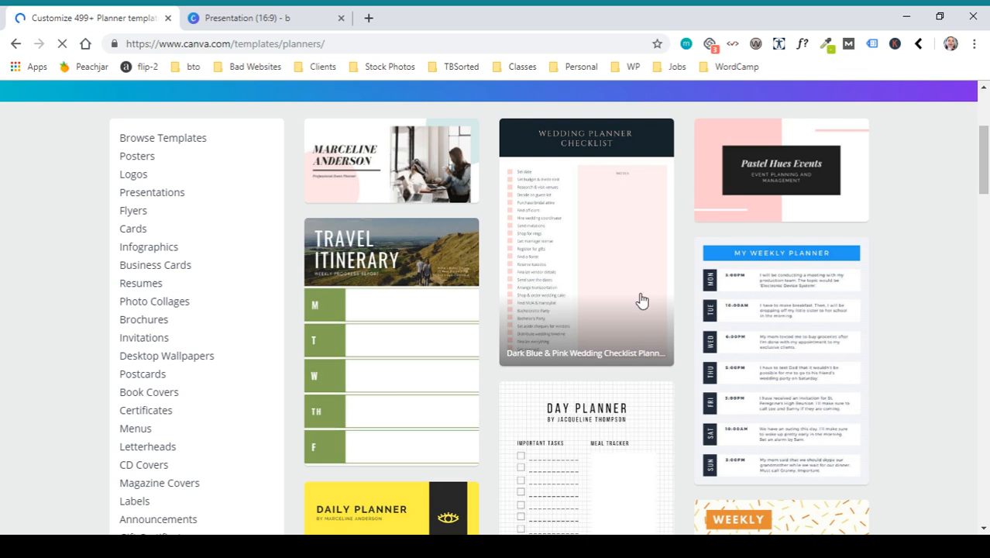
scroll(641, 300, "down", 2)
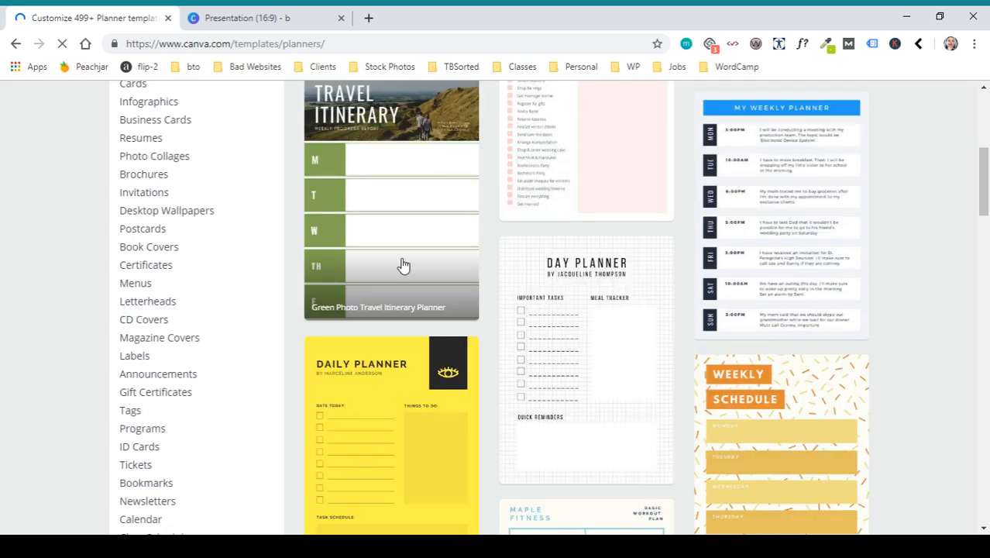
scroll(436, 278, "down", 3)
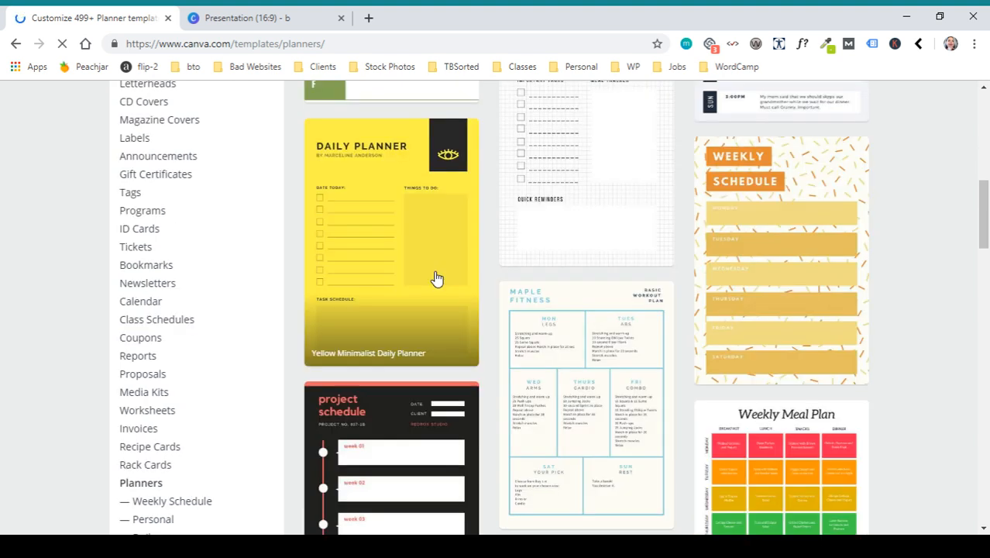
scroll(717, 270, "down", 5)
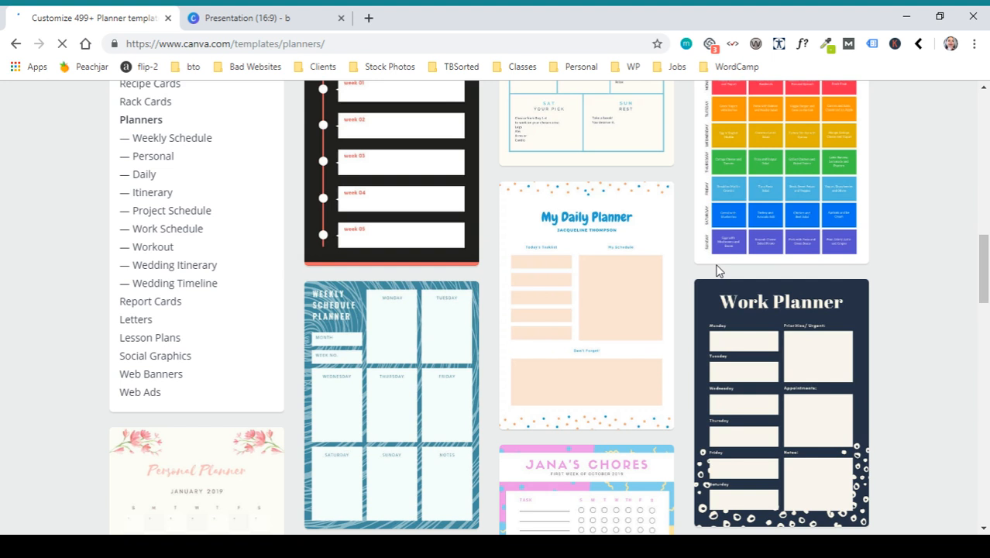
scroll(717, 269, "down", 4)
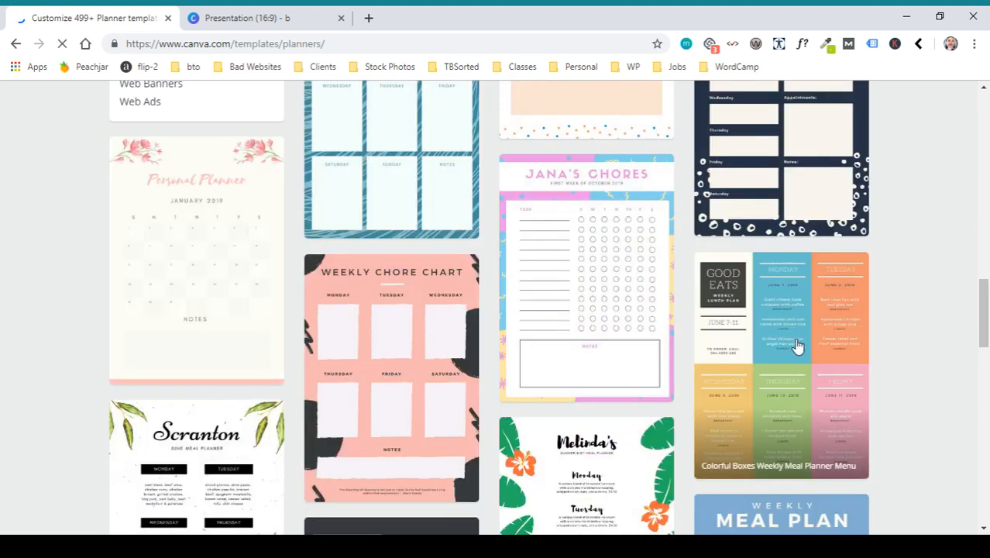
scroll(352, 222, "down", 1)
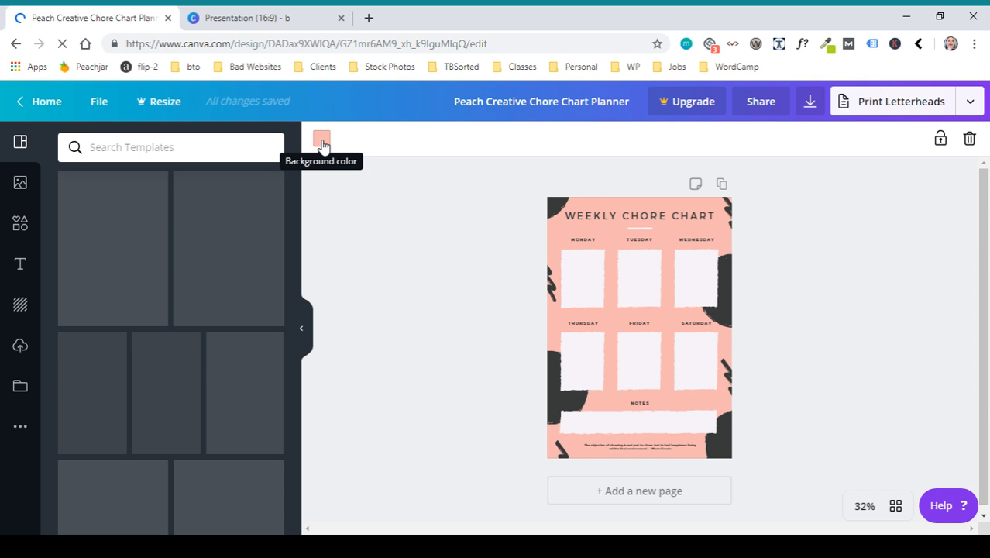
Change the chore chart's peach background to teal and delete the dark decorative shapes around its edges
left_click(322, 142)
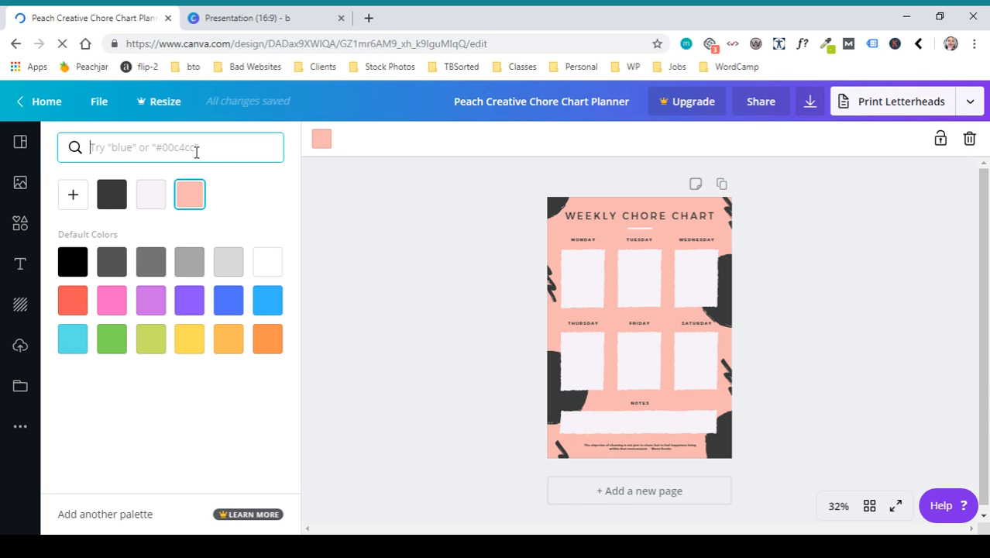
type("01b")
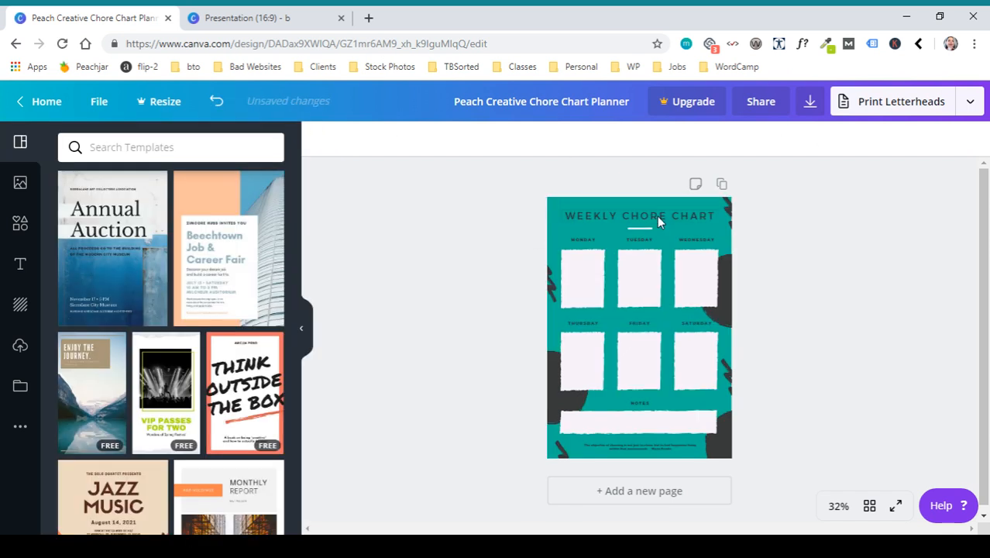
left_click(726, 207)
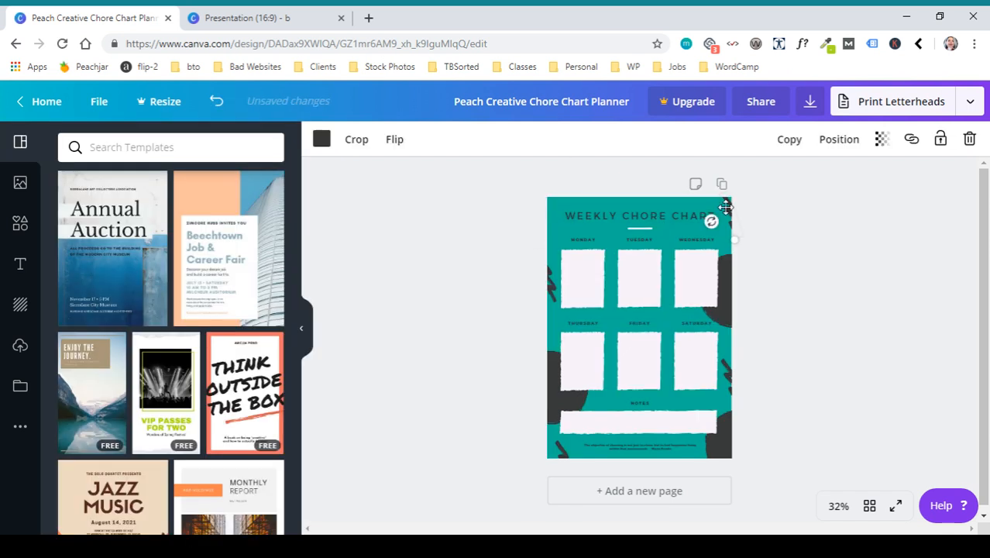
key("Delete")
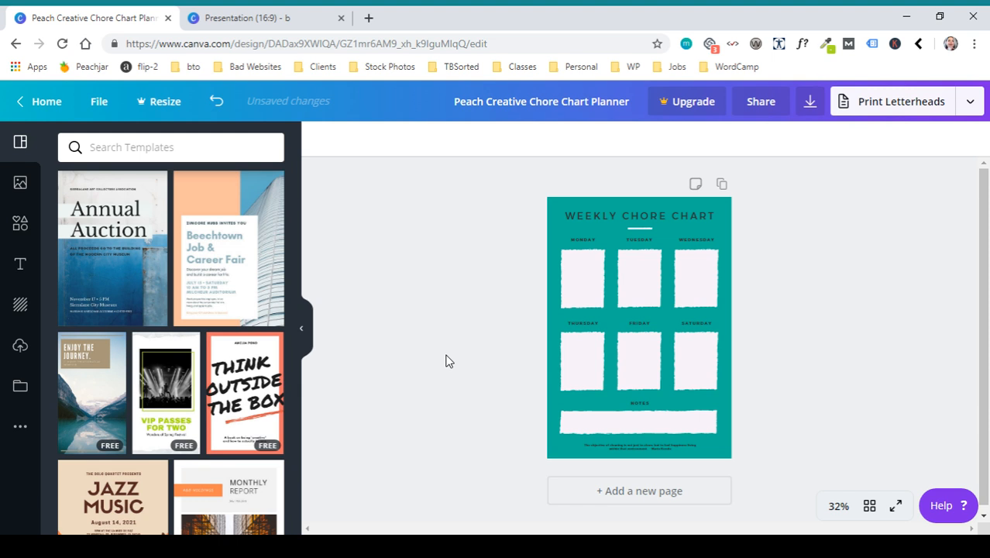
scroll(223, 380, "down", 10)
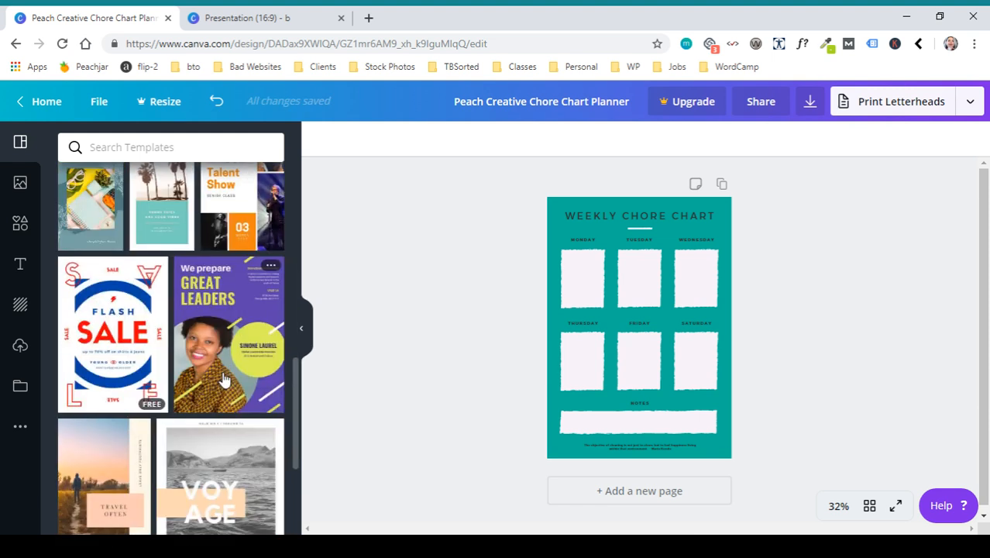
scroll(222, 309, "down", 1)
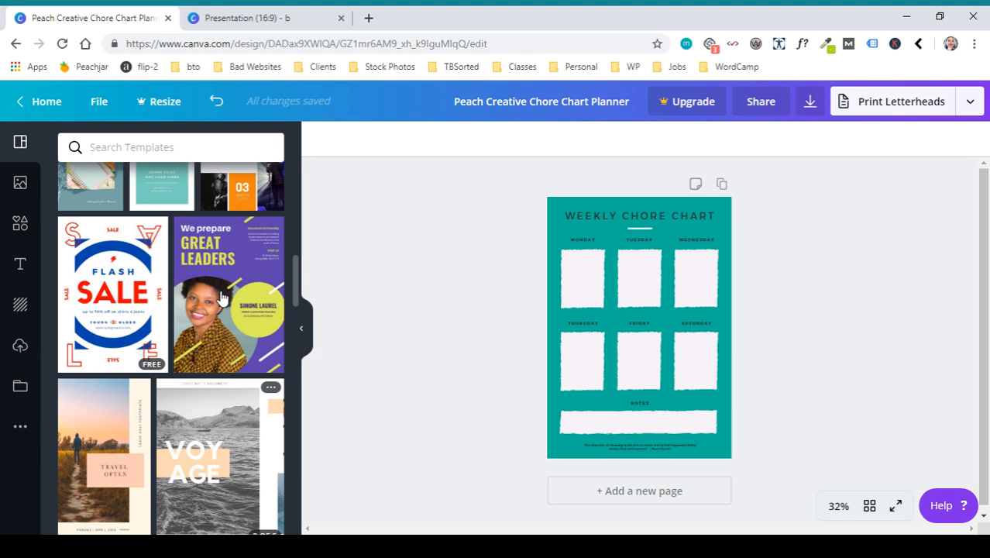
left_click(216, 101)
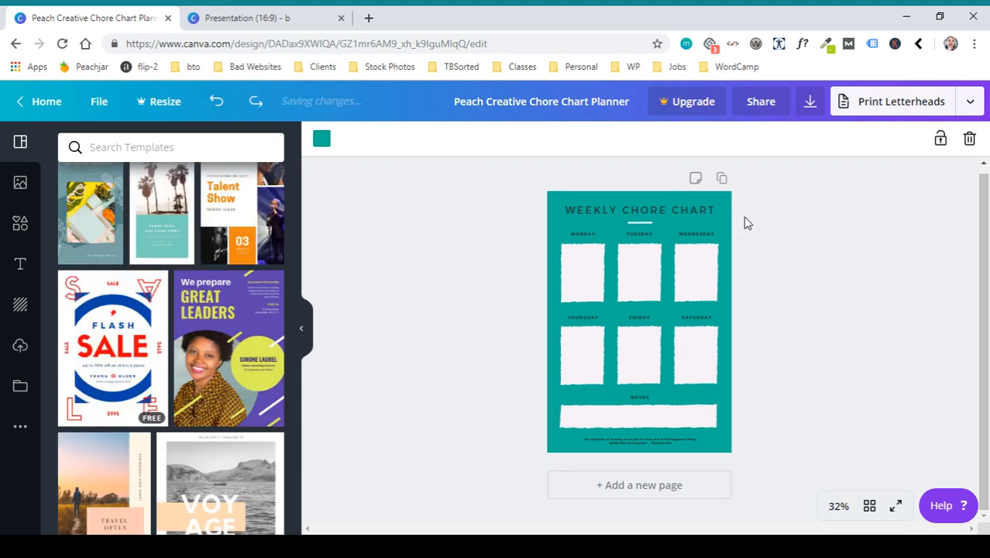
Duplicate the teal weekly chore chart page to make a three-page design
left_click(721, 180)
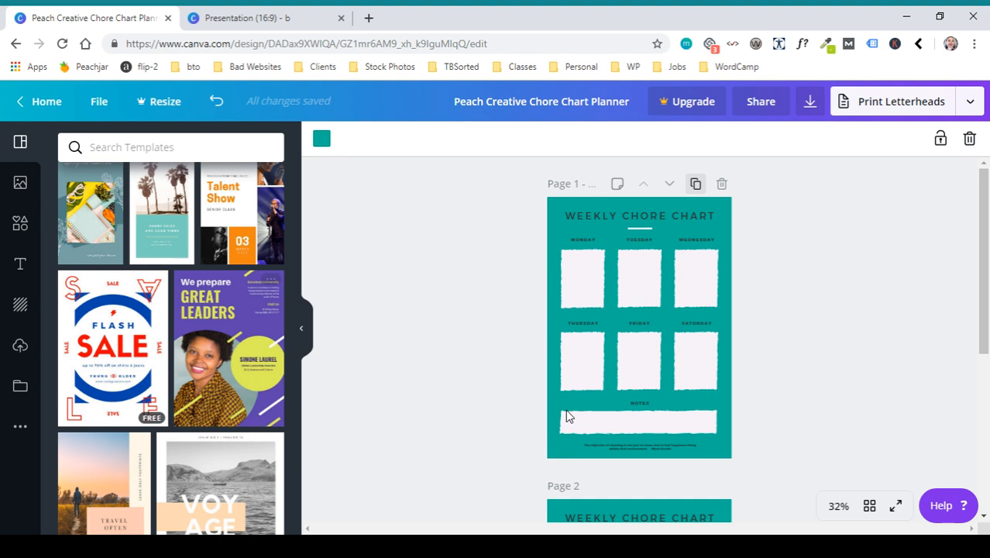
scroll(207, 311, "up", 5)
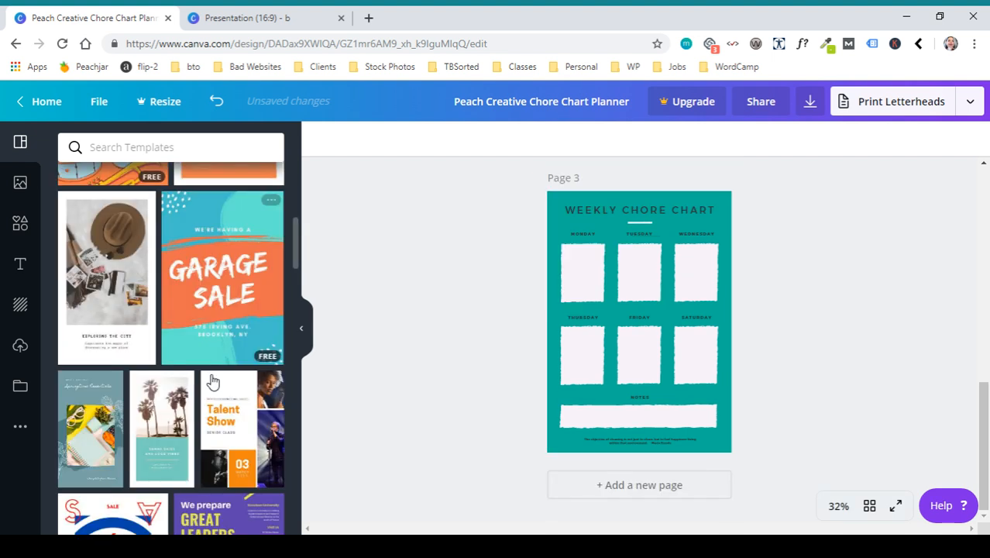
Browse the page templates and apply the four-photo layout of the Elsewhere template to page 3
scroll(216, 411, "down", 2)
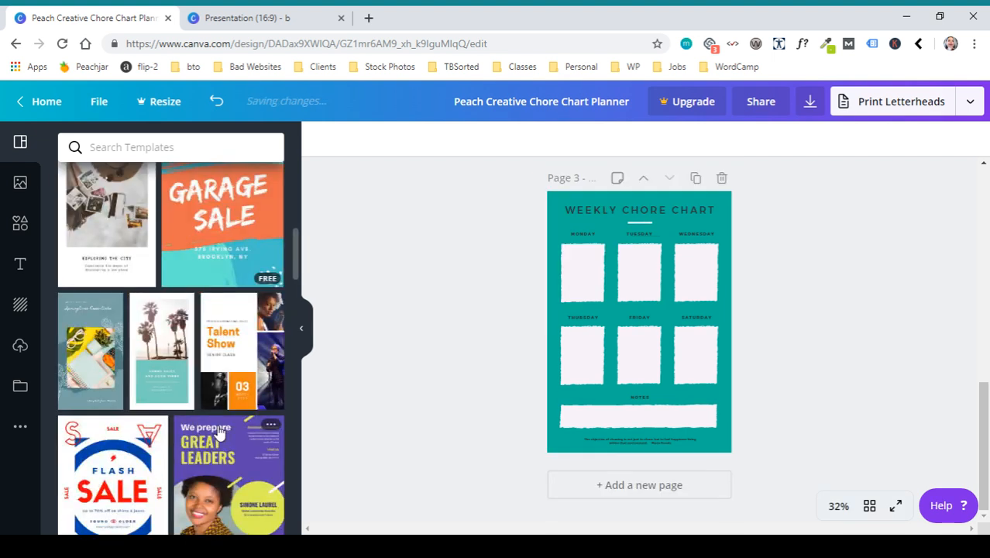
scroll(220, 435, "down", 3)
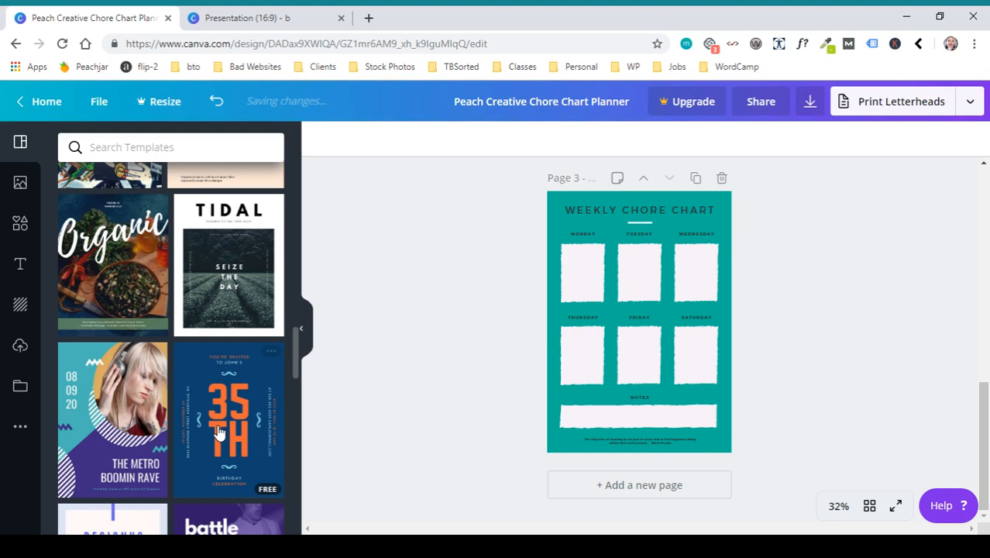
left_click(219, 432)
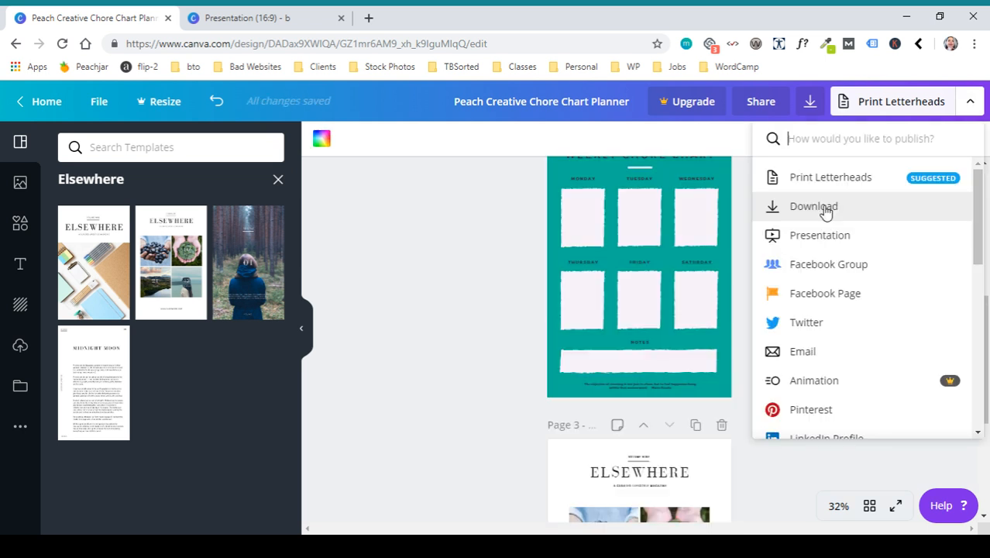
Review the design's download settings, including the PDF Print file type and the choice of pages, and close them without downloading
left_click(813, 206)
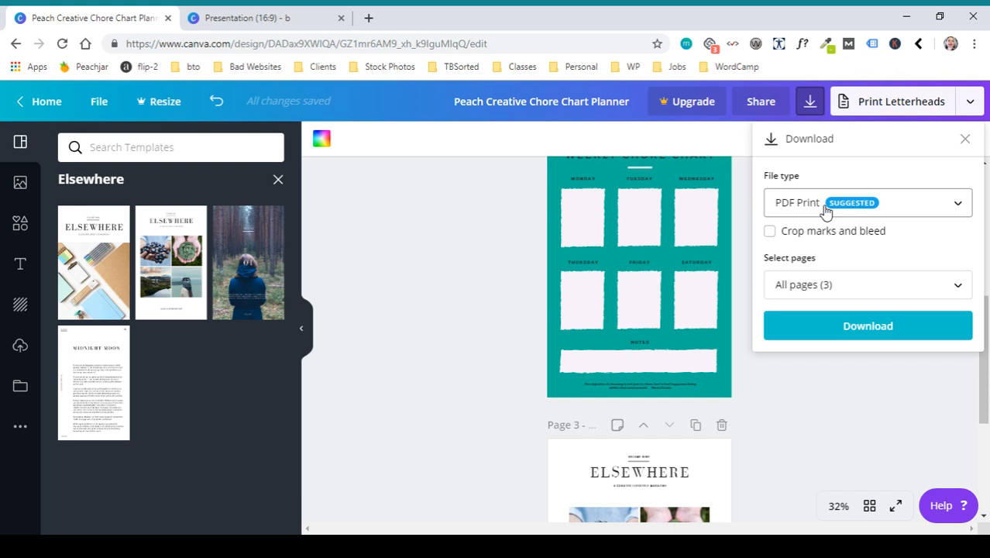
left_click(839, 285)
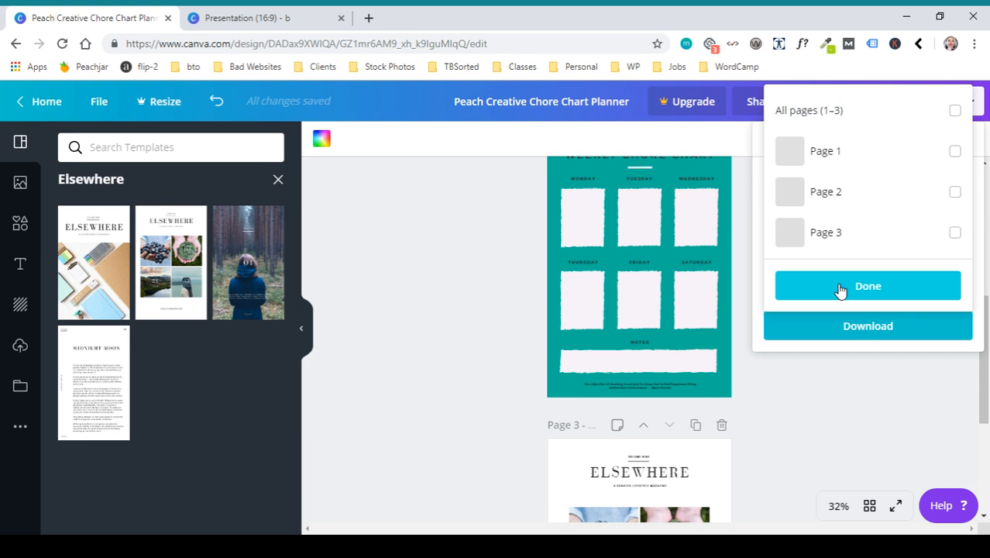
left_click(807, 379)
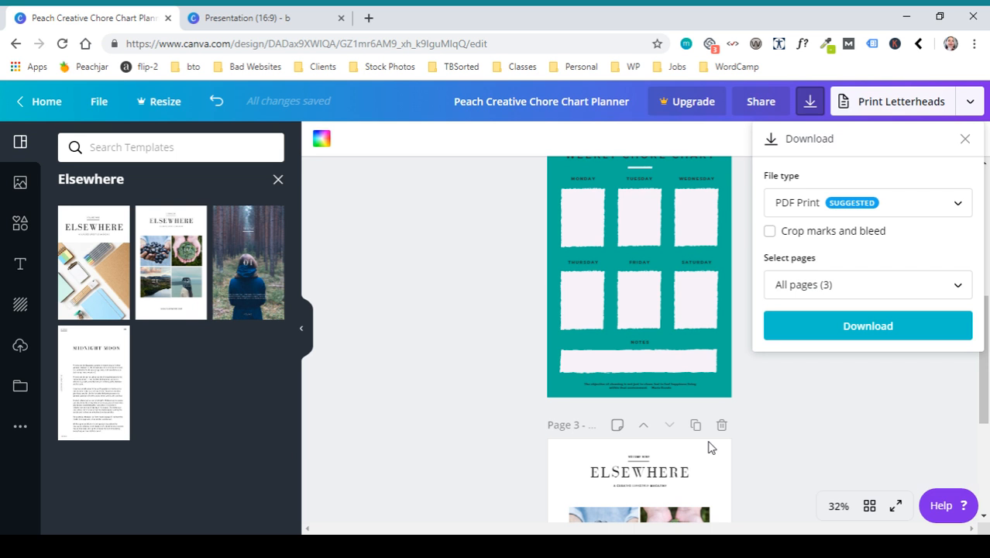
left_click(488, 302)
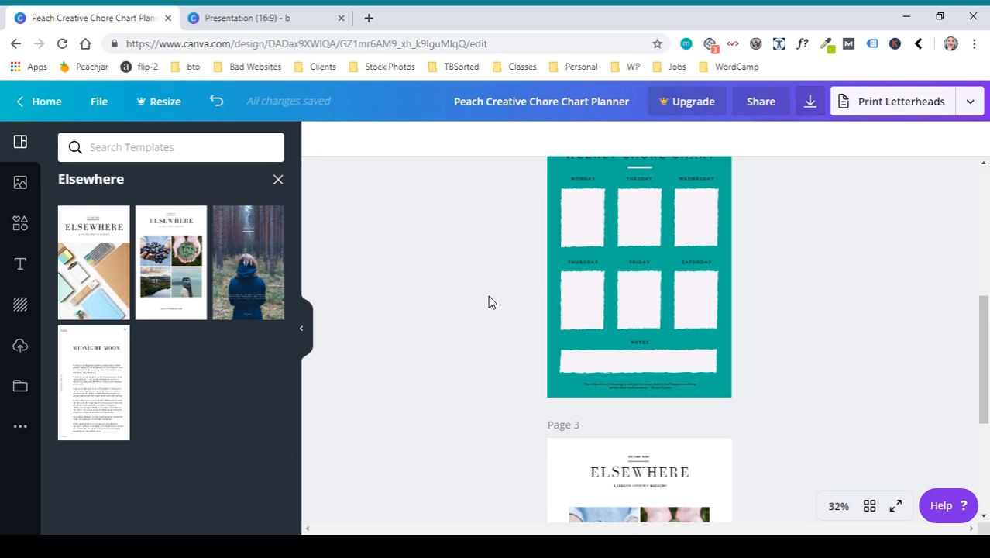